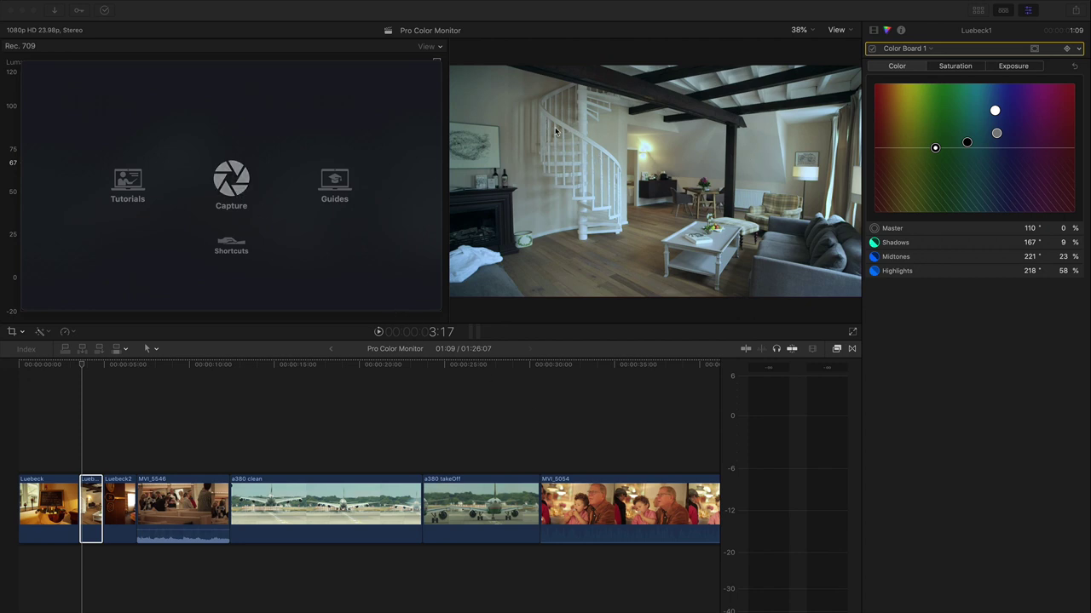
- Compare the Luebeck1 clip with Color Board 1 off and on, and capture the full viewer image in the color monitor
click(870, 48)
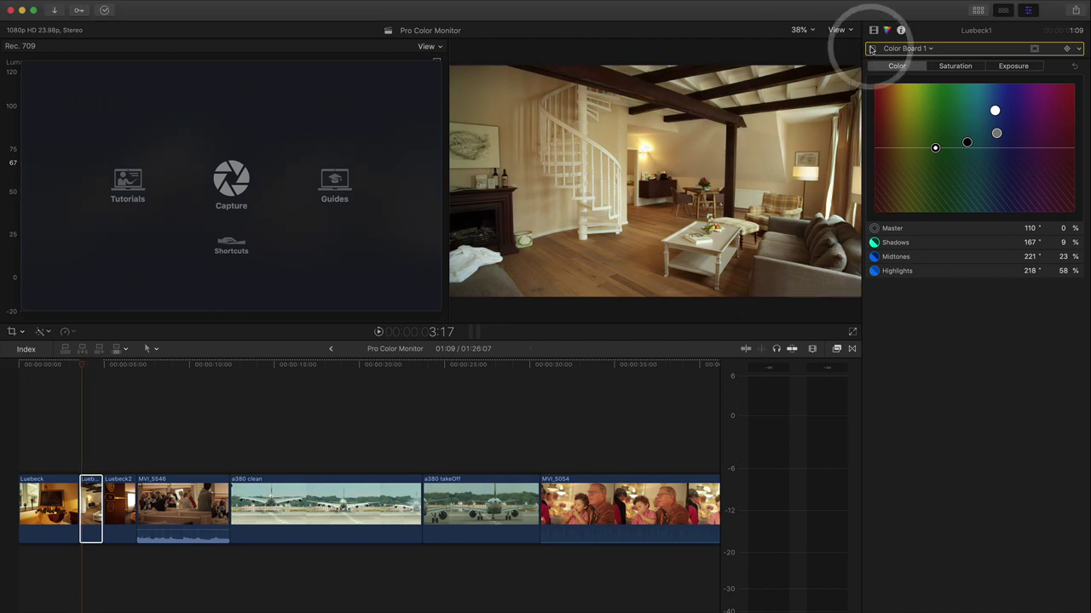
click(871, 48)
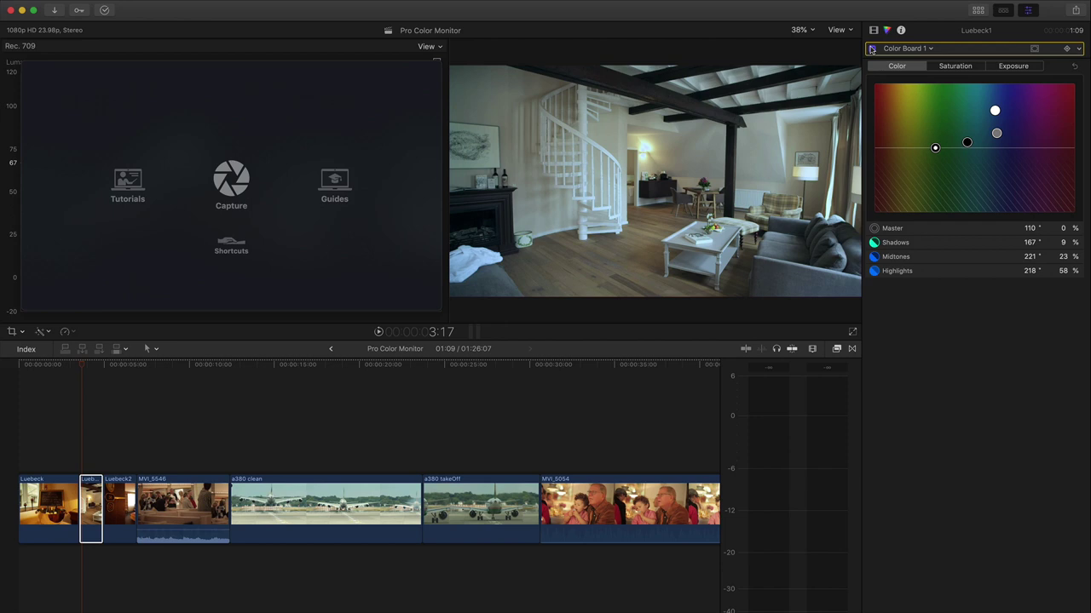
click(231, 177)
click(450, 68)
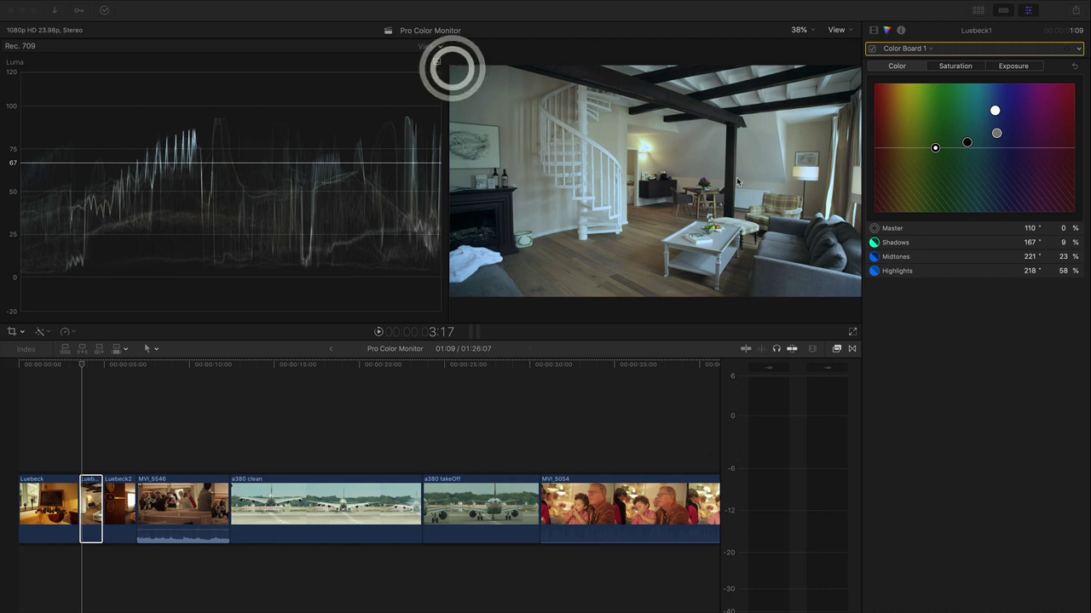
click(859, 292)
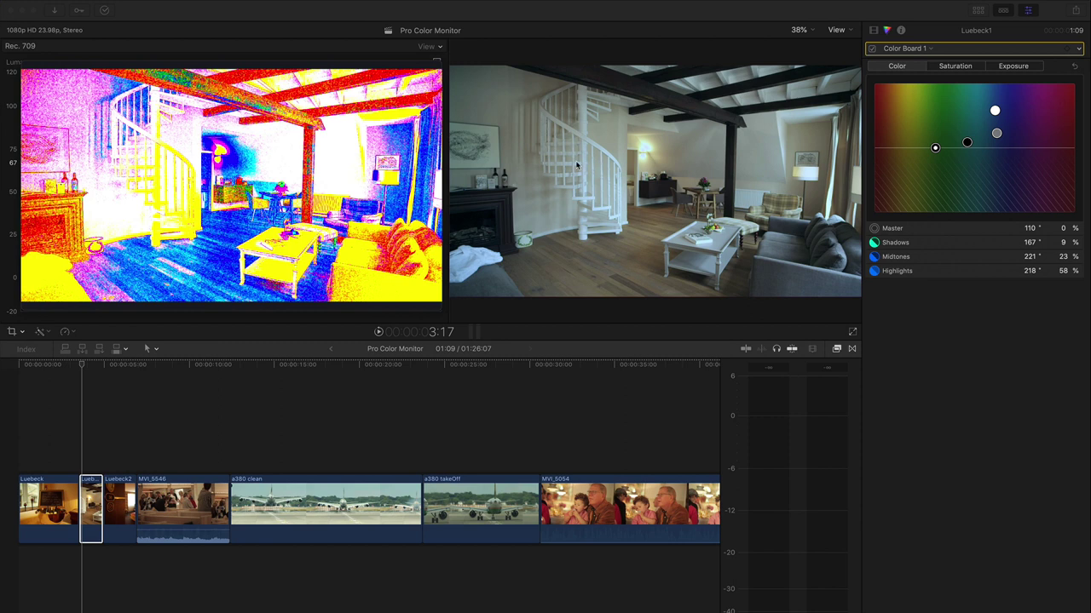
- Compare the room's false-color display with Color Board 1 disabled and enabled
click(684, 150)
click(758, 143)
click(540, 213)
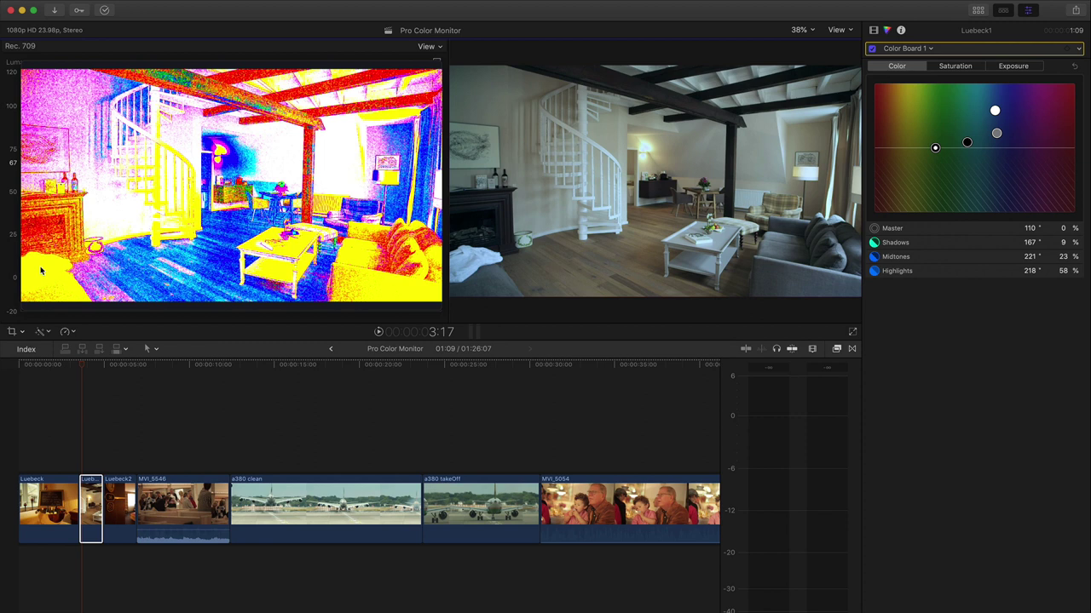
click(872, 49)
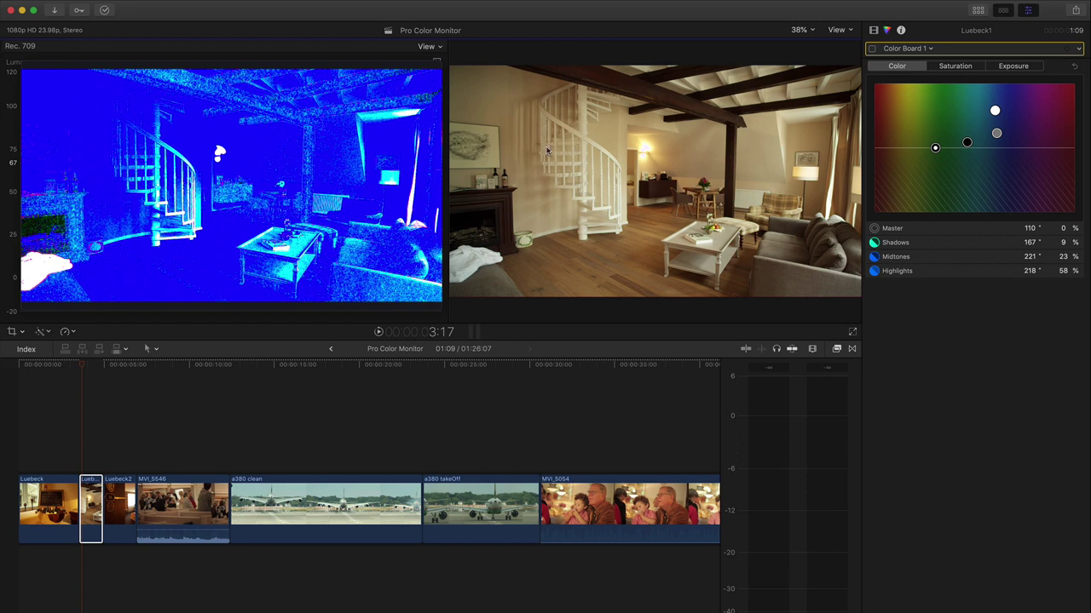
click(873, 48)
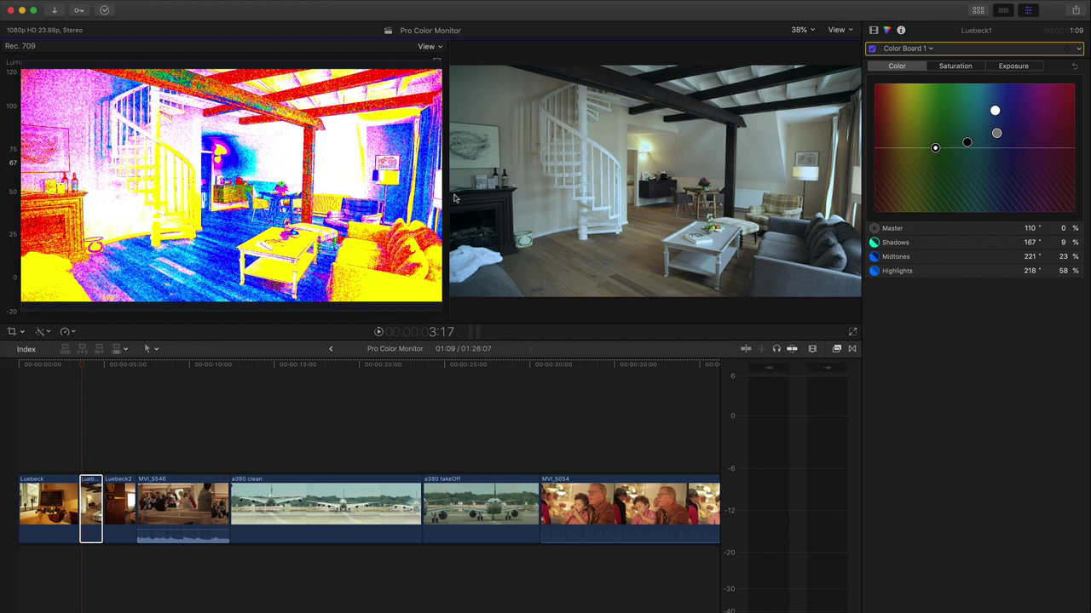
click(872, 50)
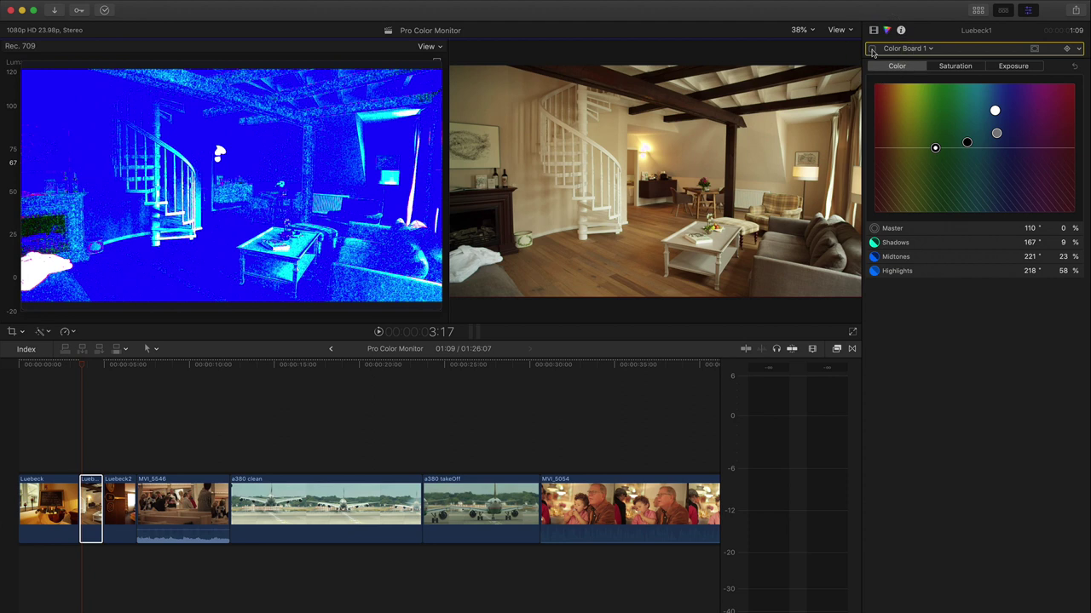
click(872, 49)
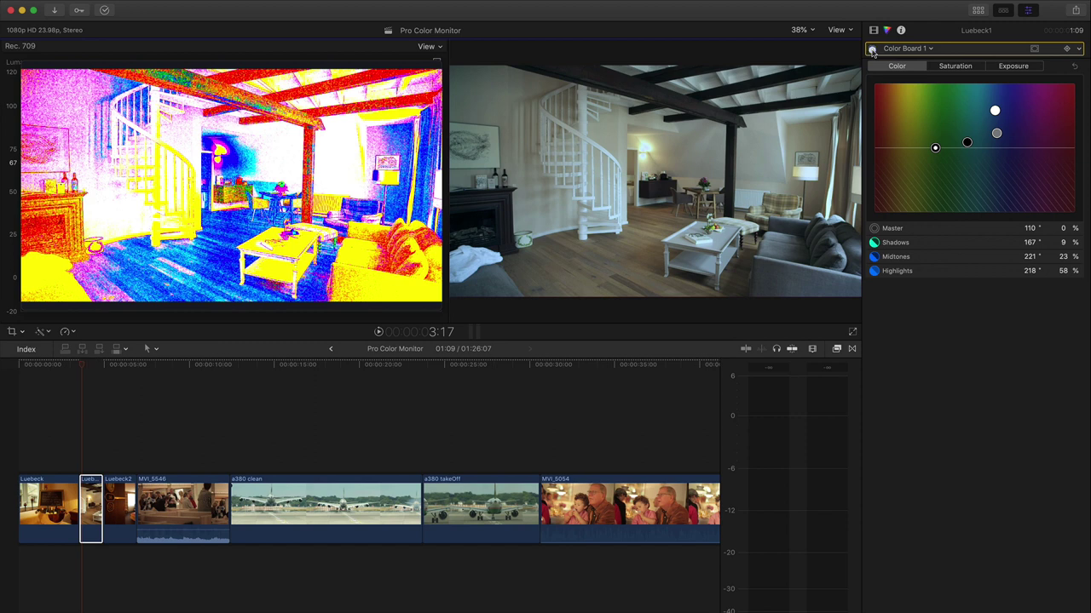
- Reset the color adjustments of Color Board 1 on the Luebeck1 clip and keep the correction enabled
click(871, 48)
click(1074, 66)
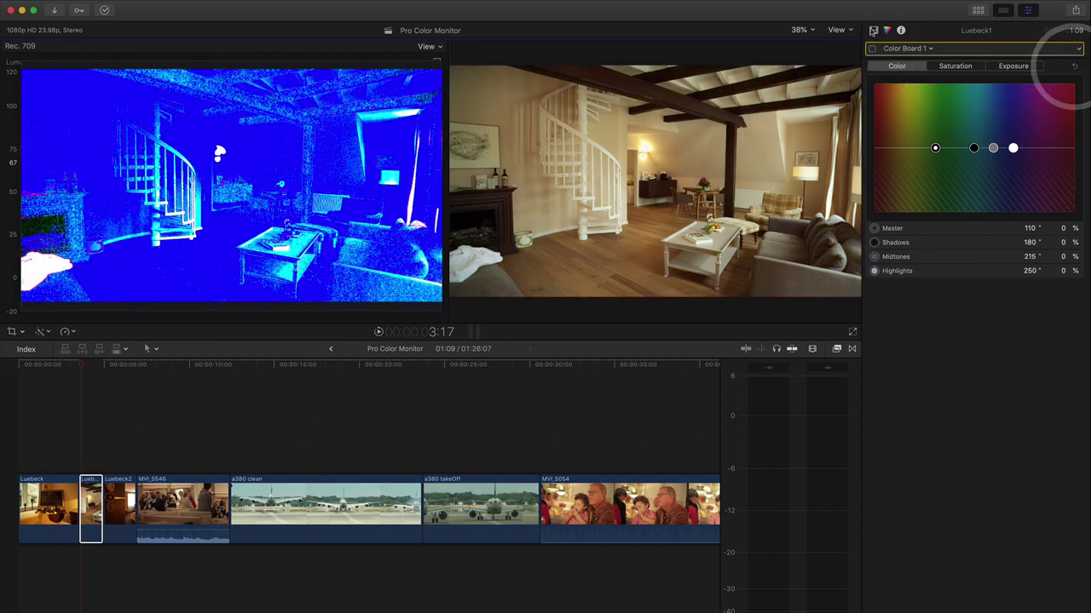
click(873, 49)
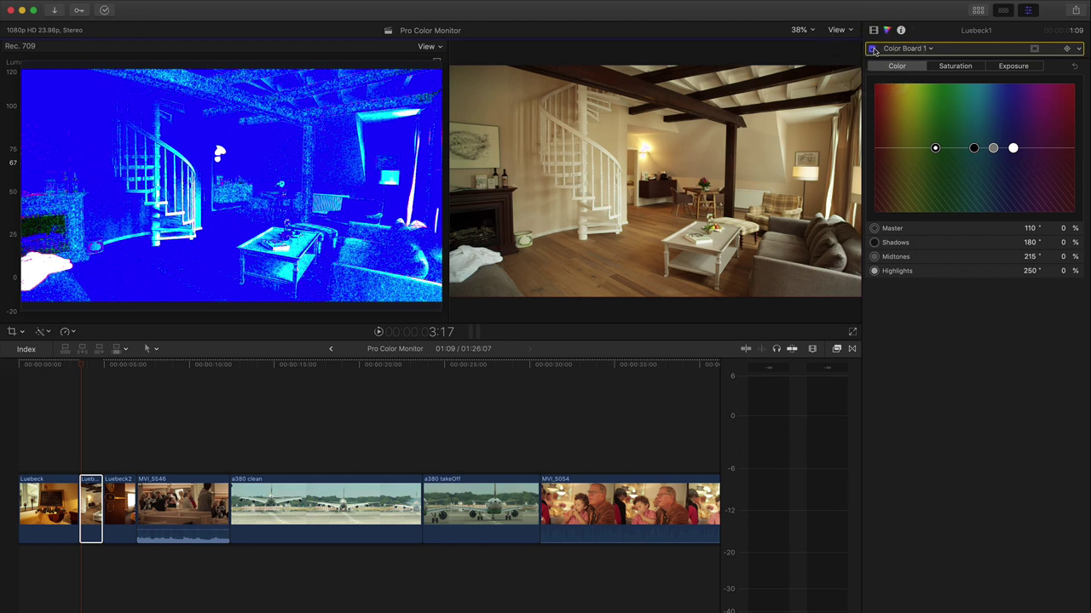
- Examine the color cast of the uncorrected room, comparing the walls and staircase in the false-color display with the viewer
click(380, 93)
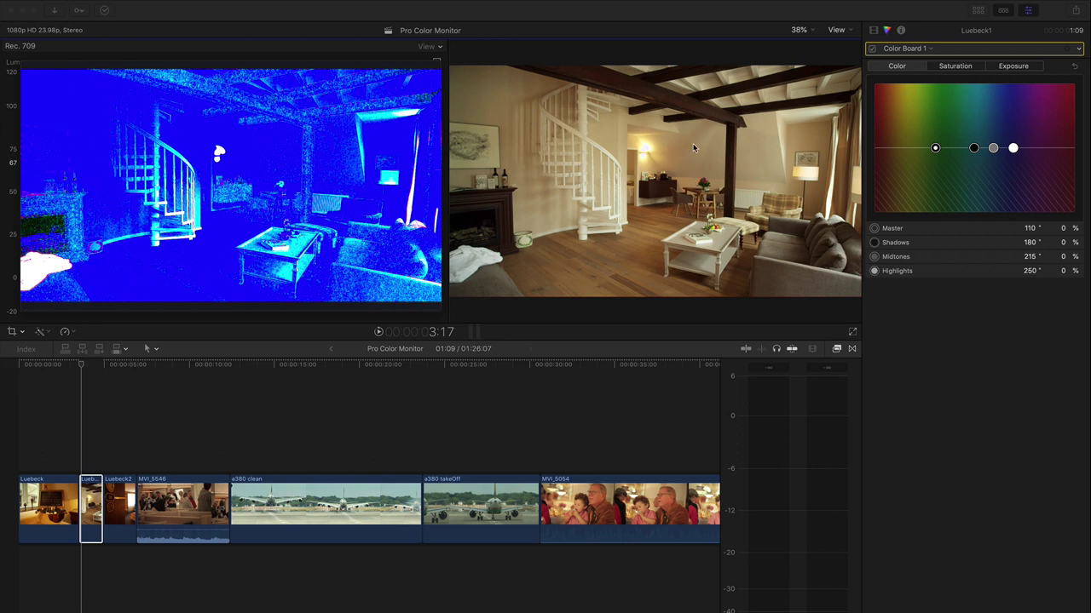
click(458, 94)
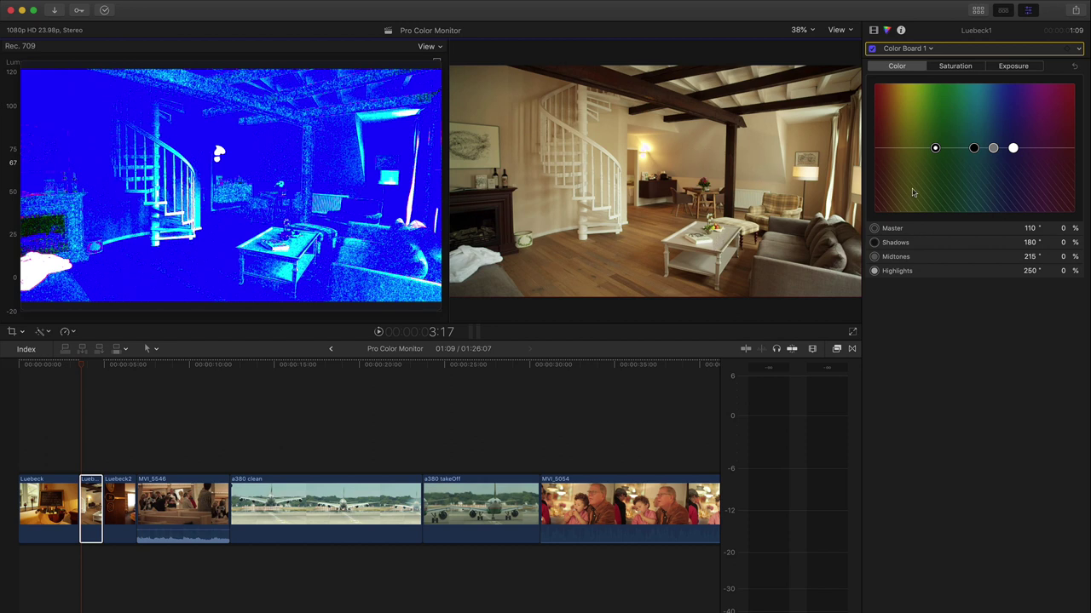
click(244, 145)
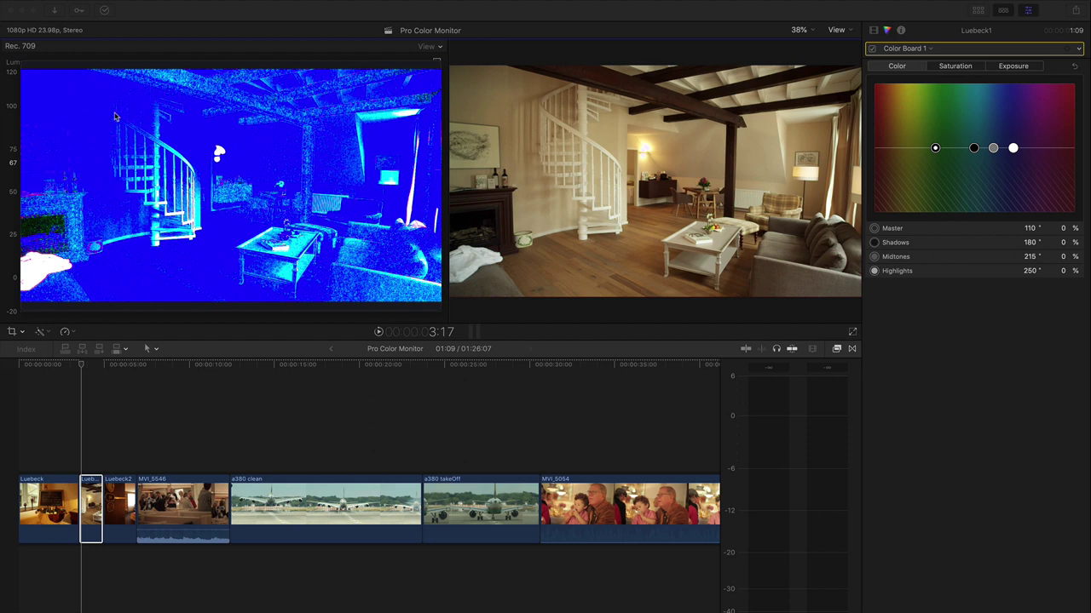
click(89, 104)
click(186, 126)
click(249, 149)
click(395, 149)
- Shift the Luebeck1 clip's highlights toward blue on the color board, to 220° and 56%
click(1013, 148)
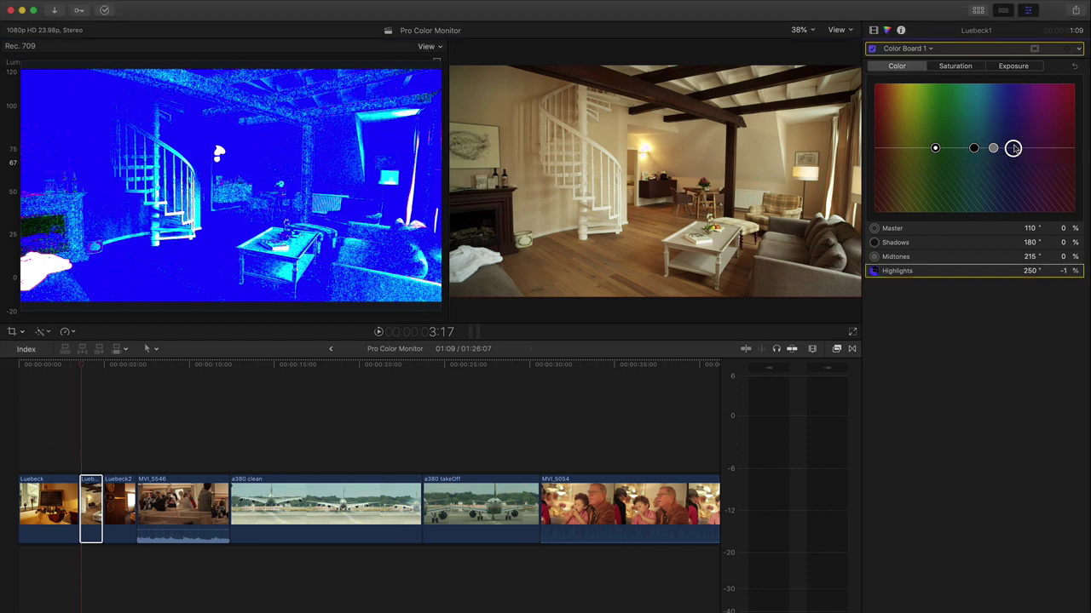
drag(1013, 149, 1007, 132)
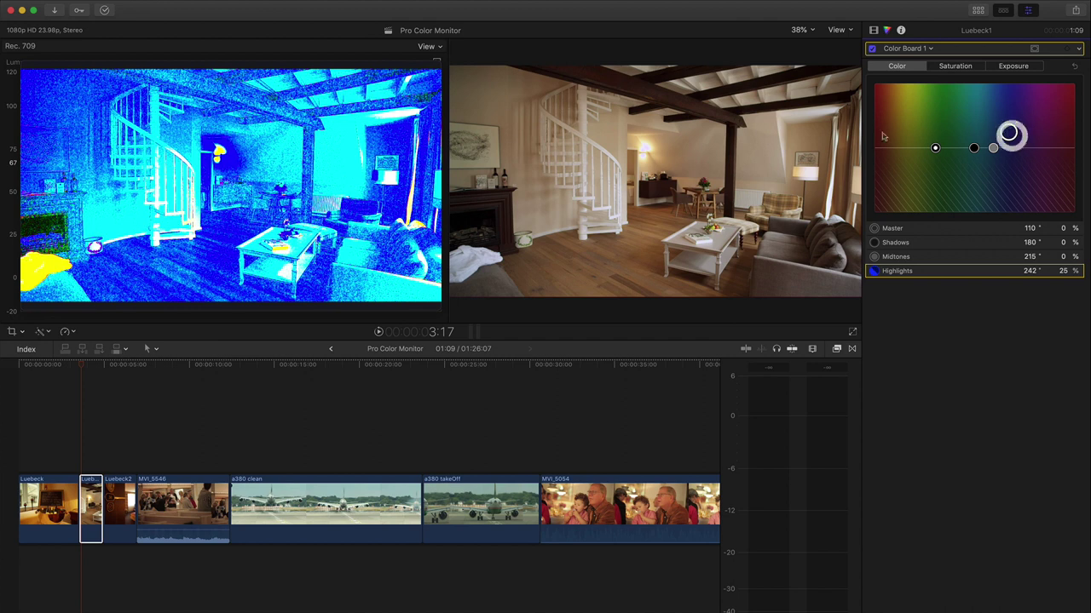
click(356, 128)
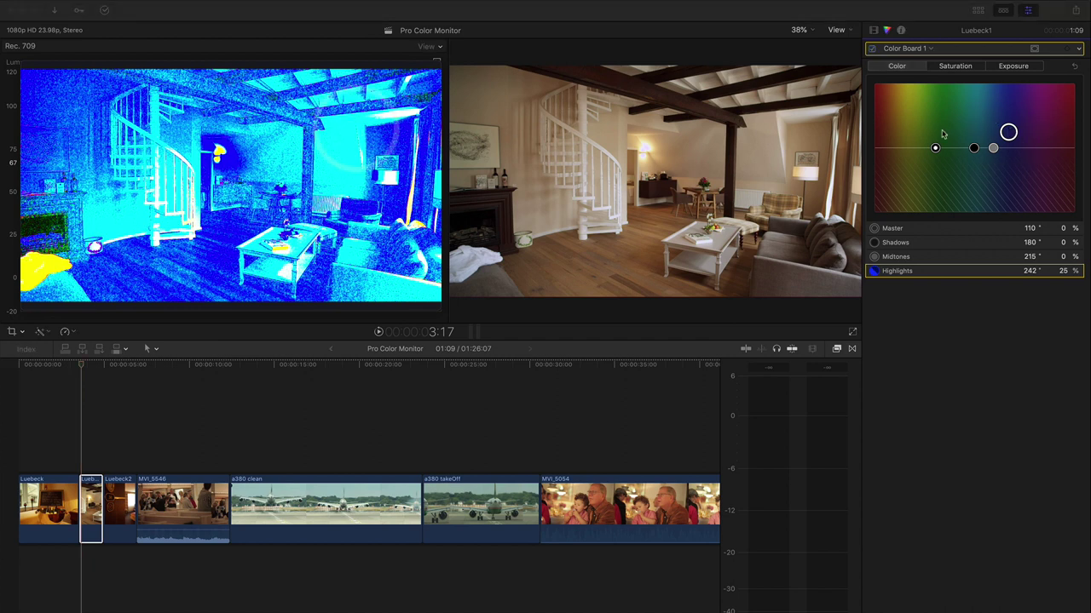
click(1010, 131)
drag(1010, 132, 995, 119)
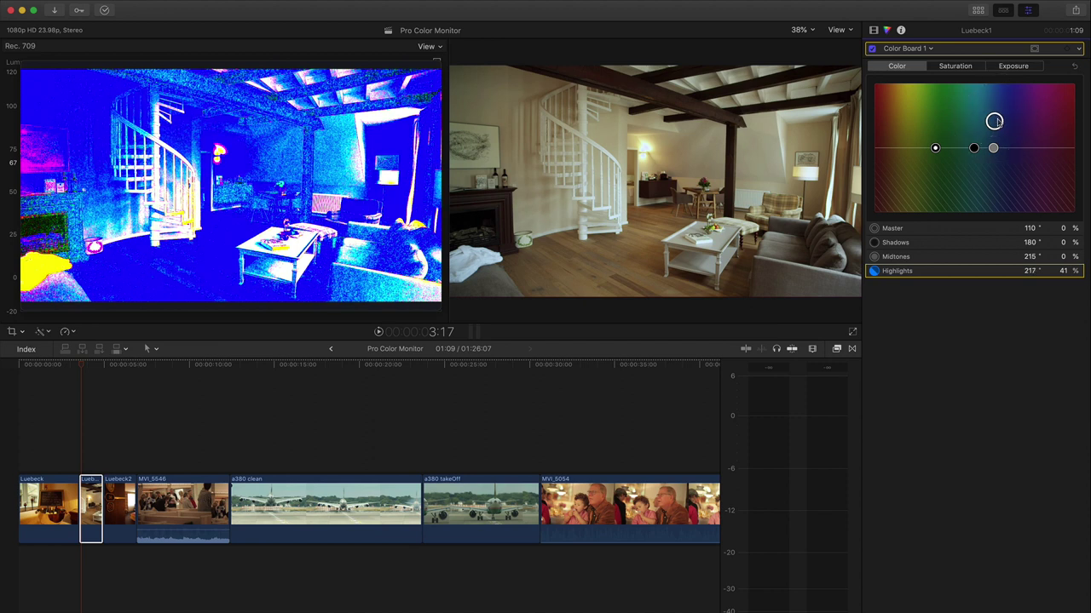
click(995, 119)
drag(995, 119, 994, 118)
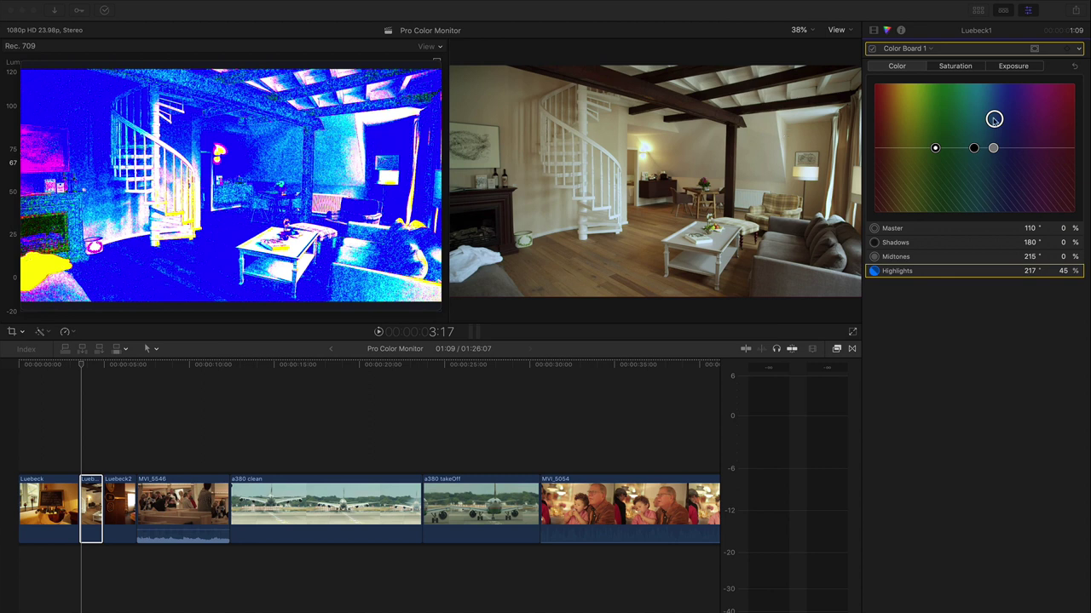
drag(994, 120, 992, 112)
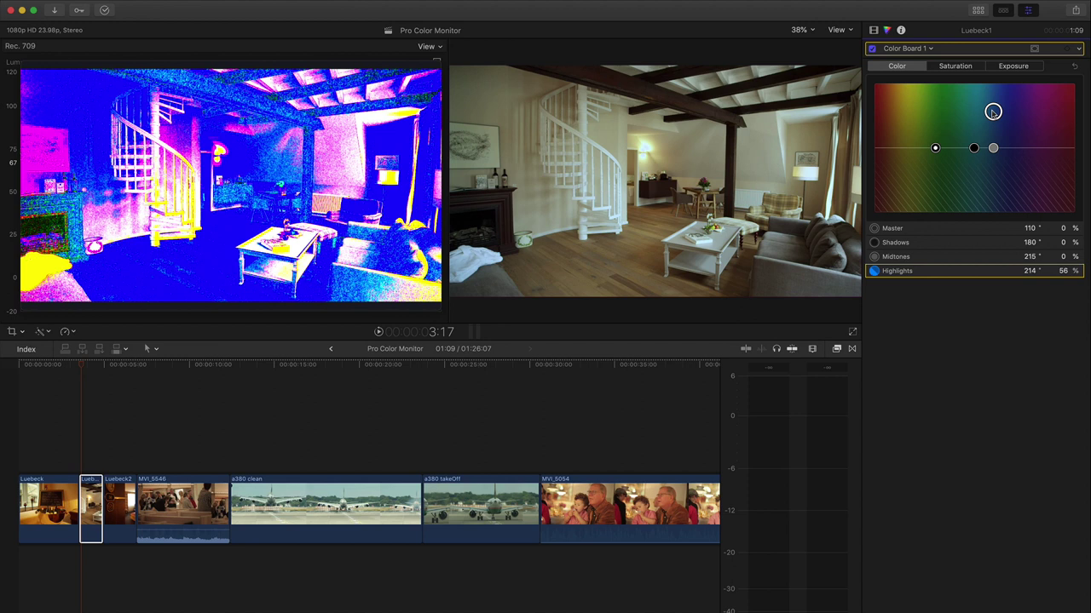
drag(992, 111, 996, 112)
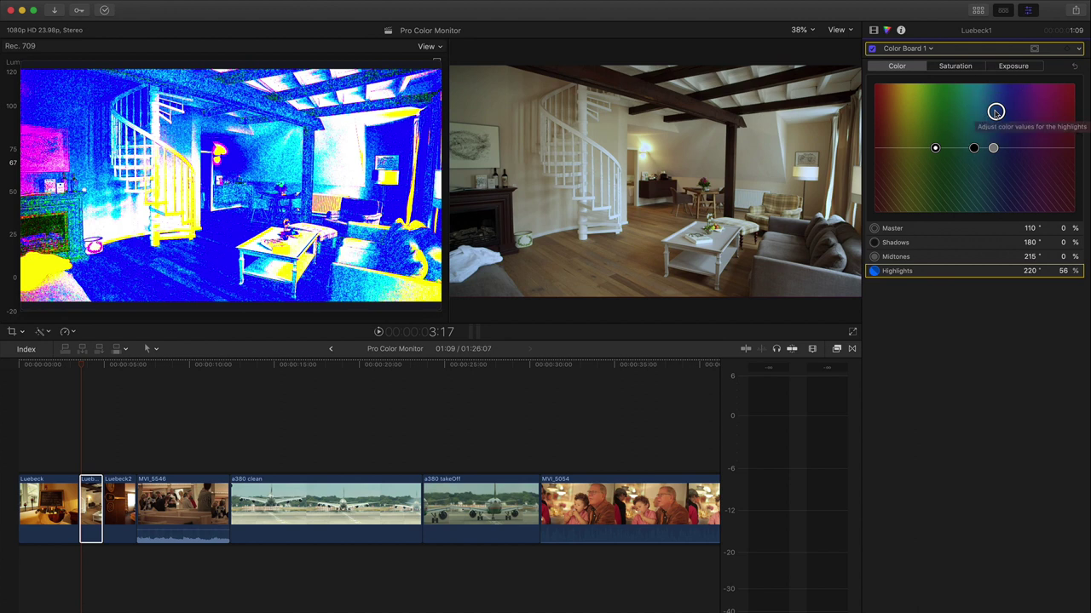
- Shift the Luebeck1 clip's midtones toward blue on the color board, to 208° and 23%
click(993, 149)
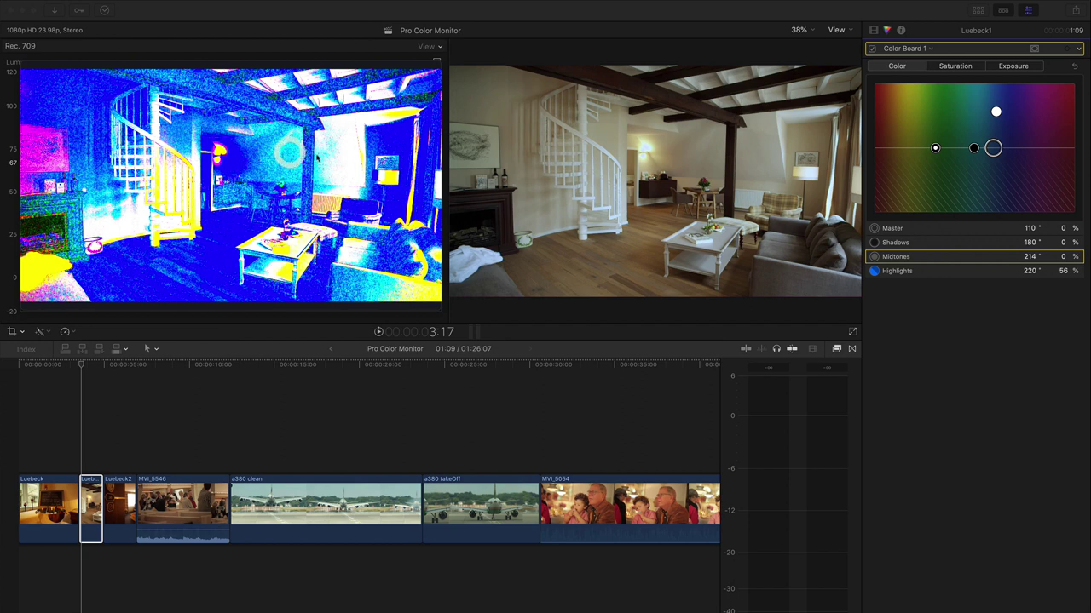
click(993, 148)
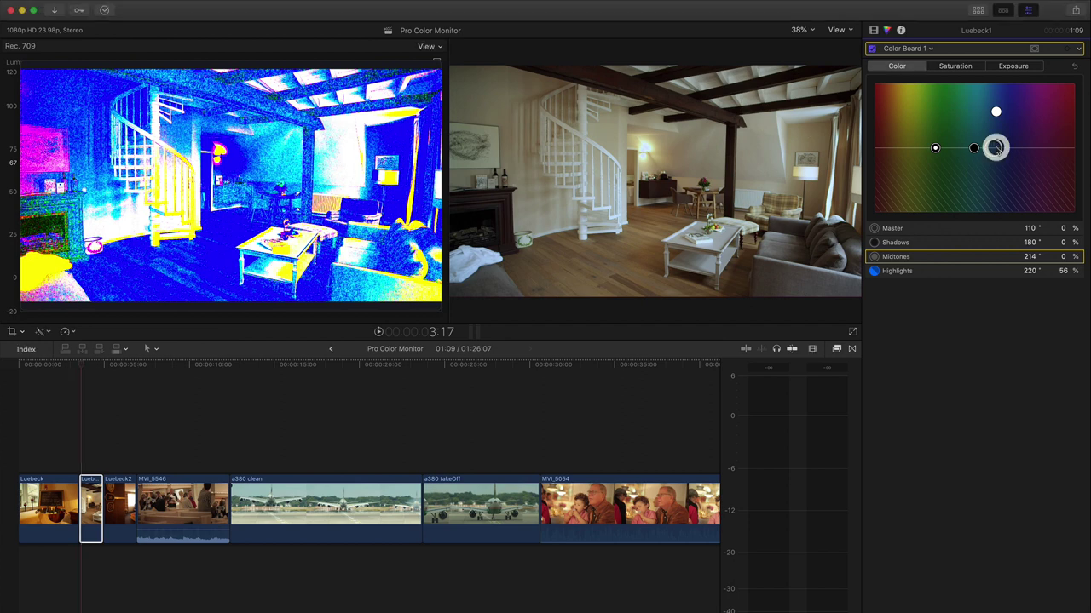
drag(993, 149, 989, 132)
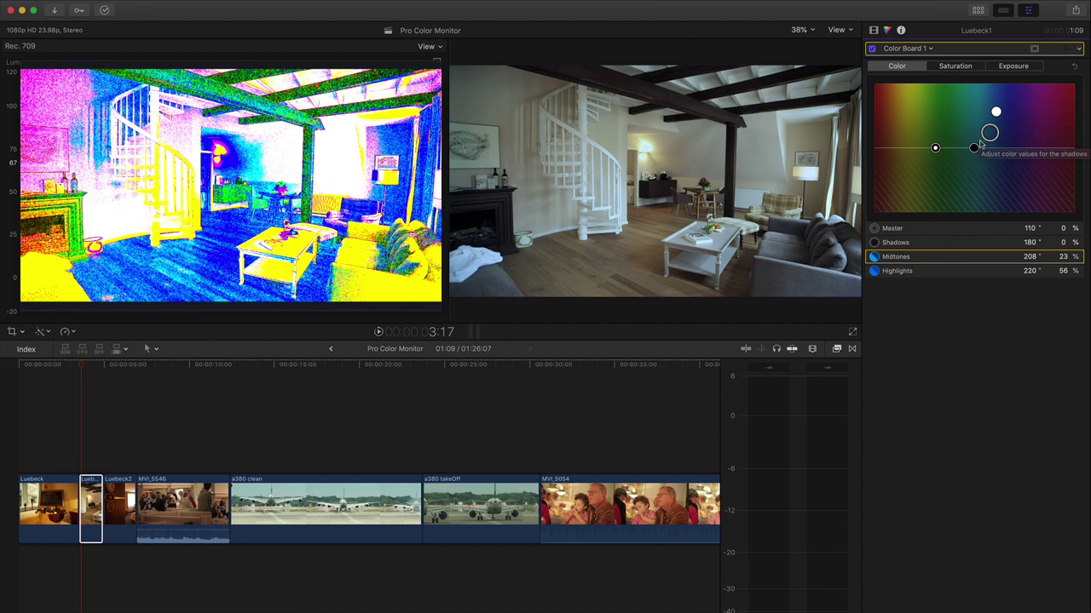
- Shift the Luebeck1 clip's shadows toward purple on the color board, to 268° and 7%
drag(974, 151, 1028, 145)
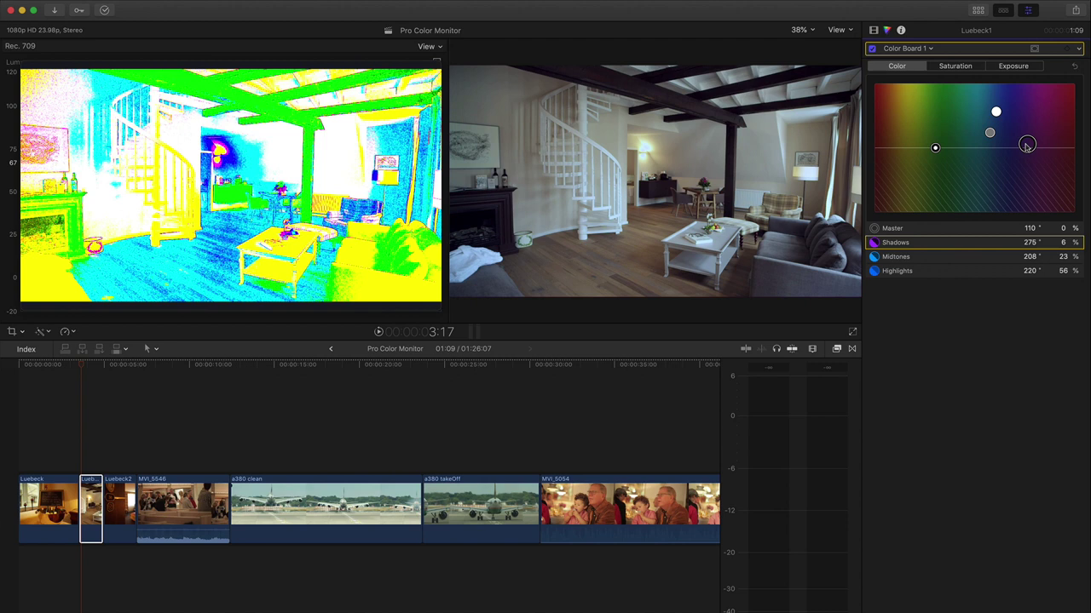
drag(1027, 147, 1028, 146)
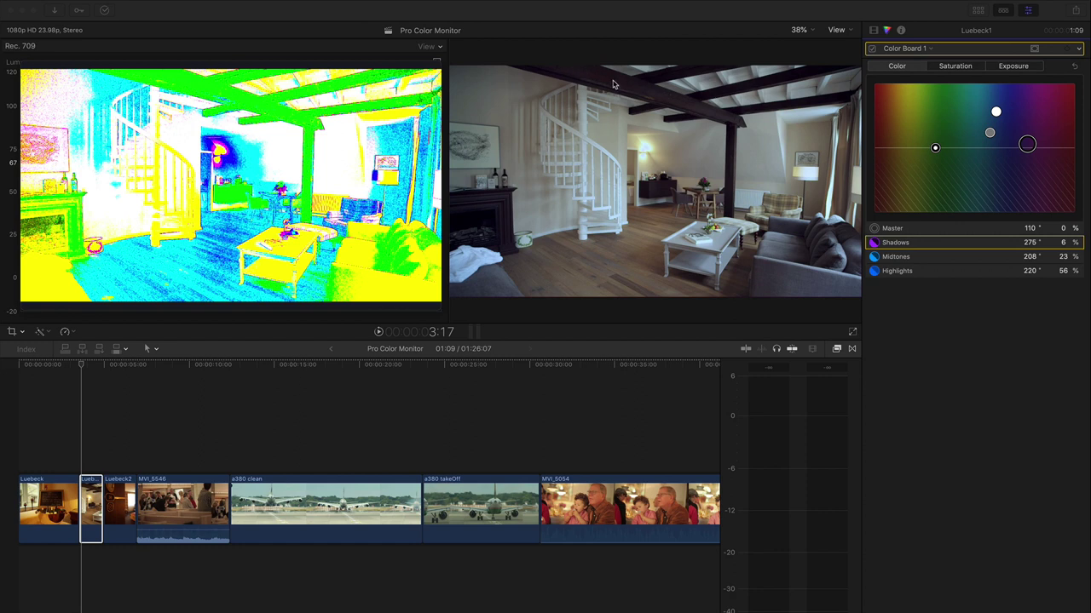
click(1027, 144)
mouse_move(1027, 144)
mouse_down()
mouse_move(990, 140)
mouse_move(1022, 144)
mouse_up()
- Compare the room before and after the correction by disabling and re-enabling Color Board 1
click(871, 49)
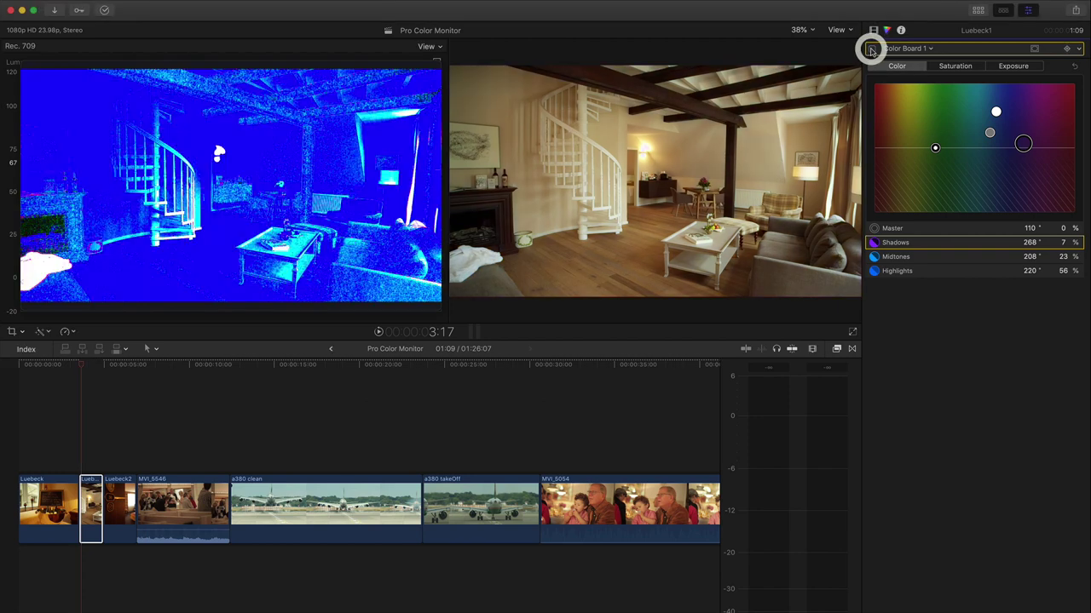
click(871, 50)
click(870, 49)
click(871, 50)
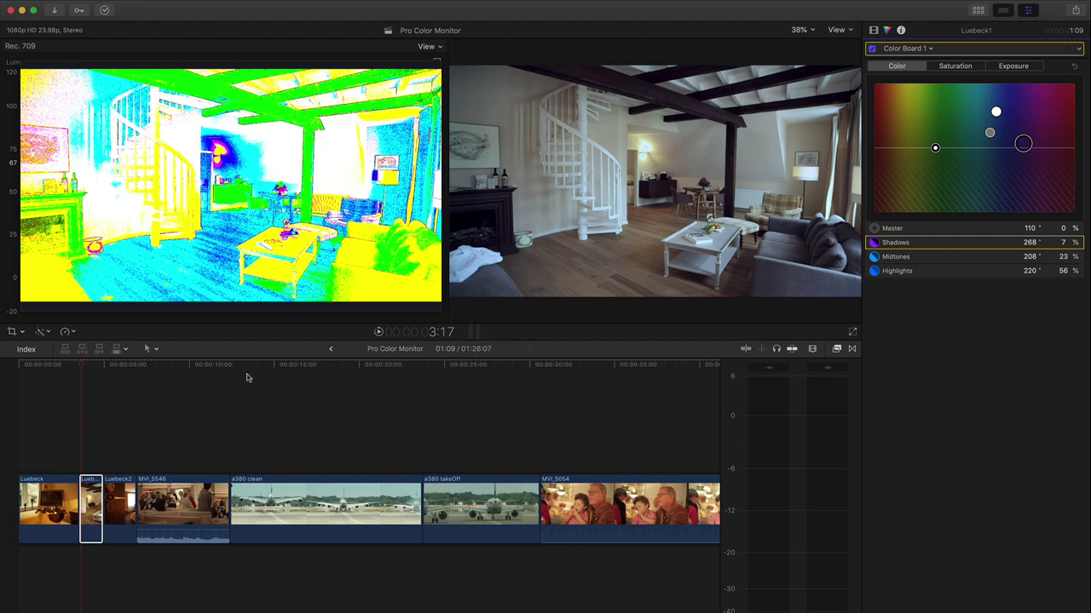
- Move the playhead to 8:07, select the MVI_5546 clip and reset its Color Board 1 color adjustments
click(159, 366)
click(160, 365)
click(168, 505)
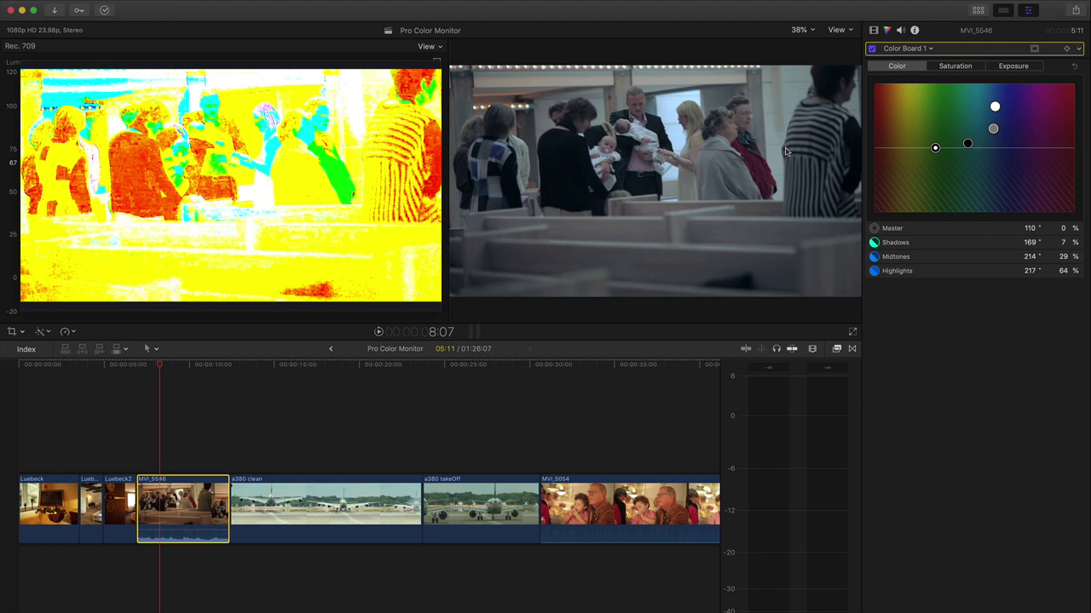
click(1075, 71)
- Capture a small area around the white-clothed baby in the man's arms for a close-up false-color display
click(395, 159)
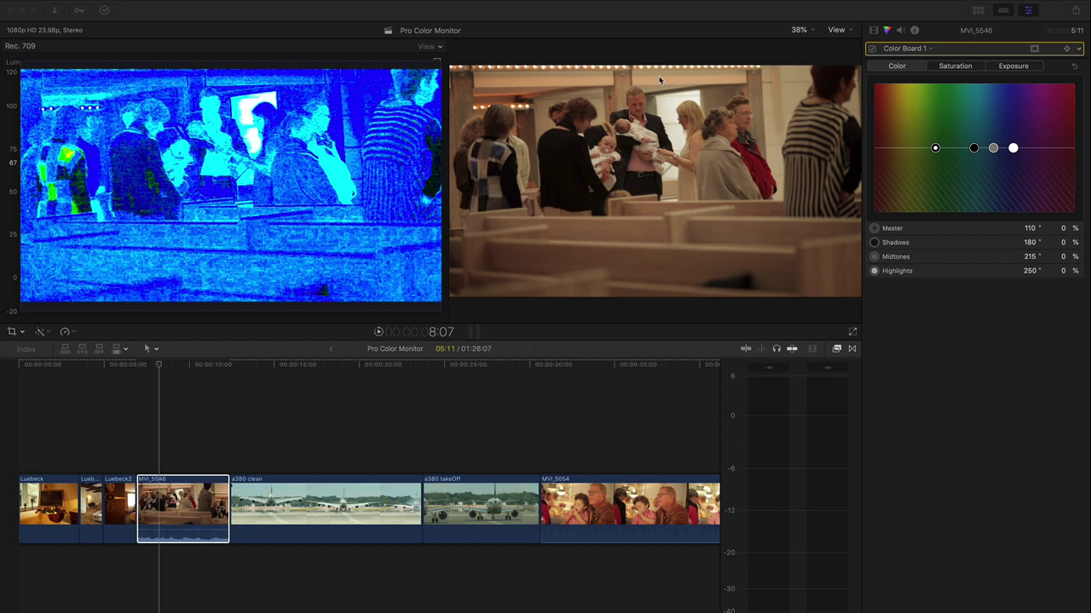
click(638, 134)
click(184, 138)
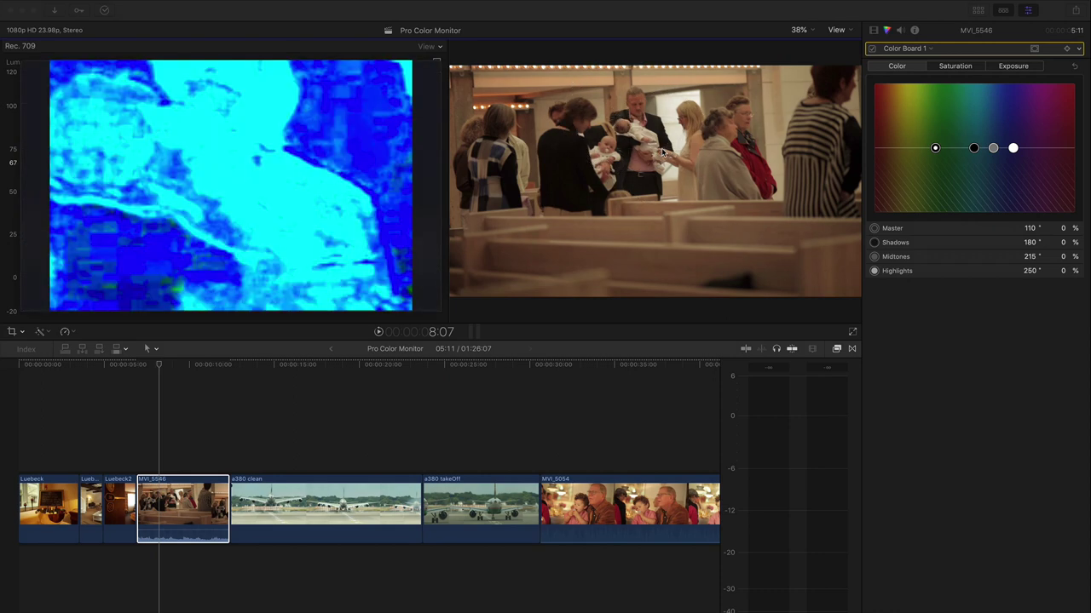
- Shift the MVI_5546 clip's highlights toward cyan-blue on the color board, to 196° and 26%
click(1012, 148)
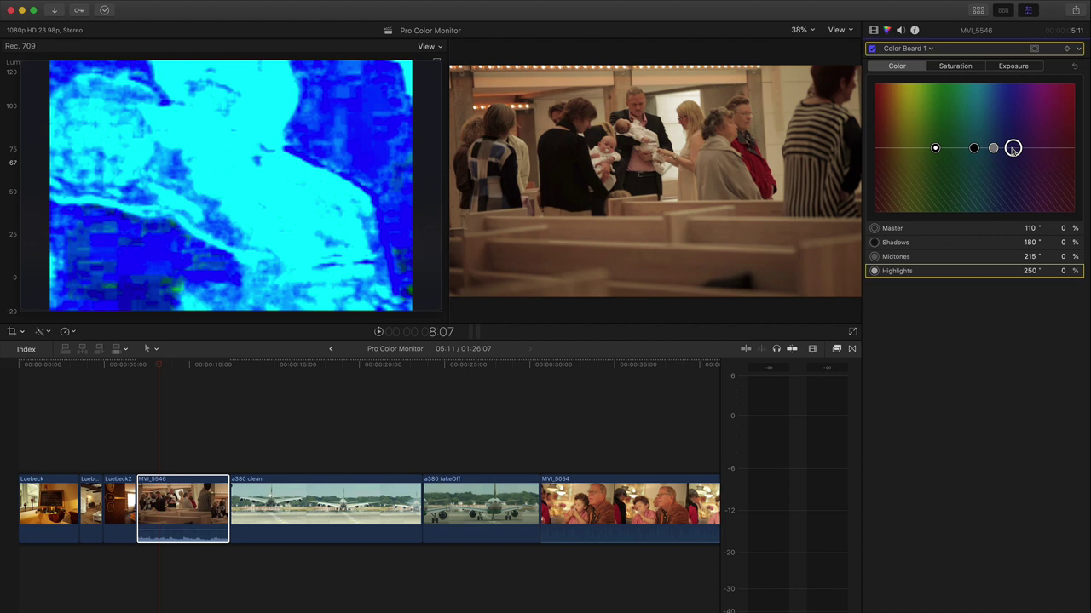
drag(1012, 148, 983, 134)
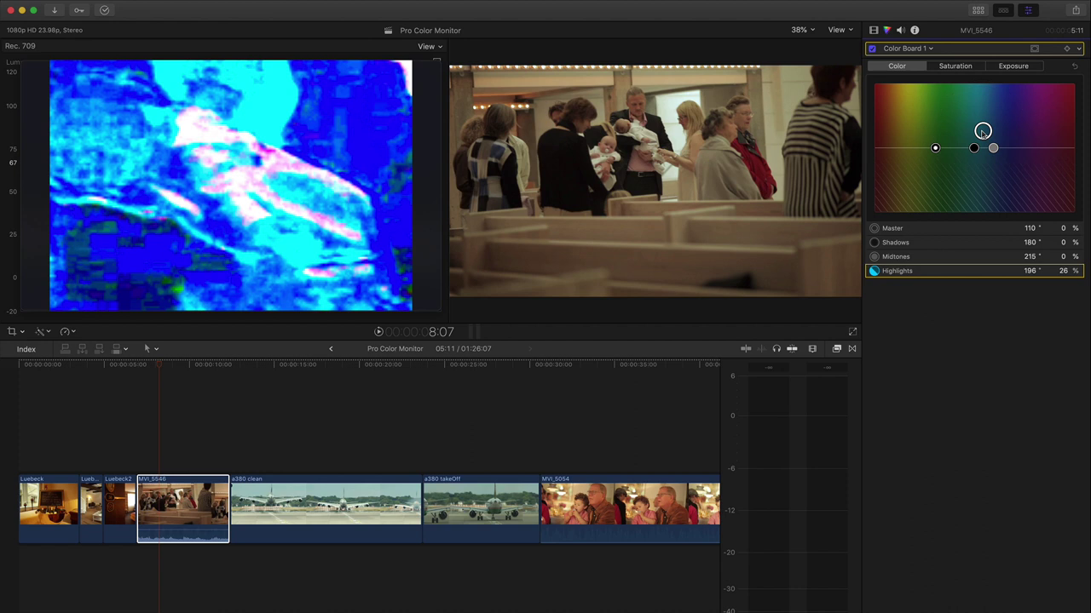
- Recapture the full church frame for the false-color display in place of the baby close-up
click(302, 122)
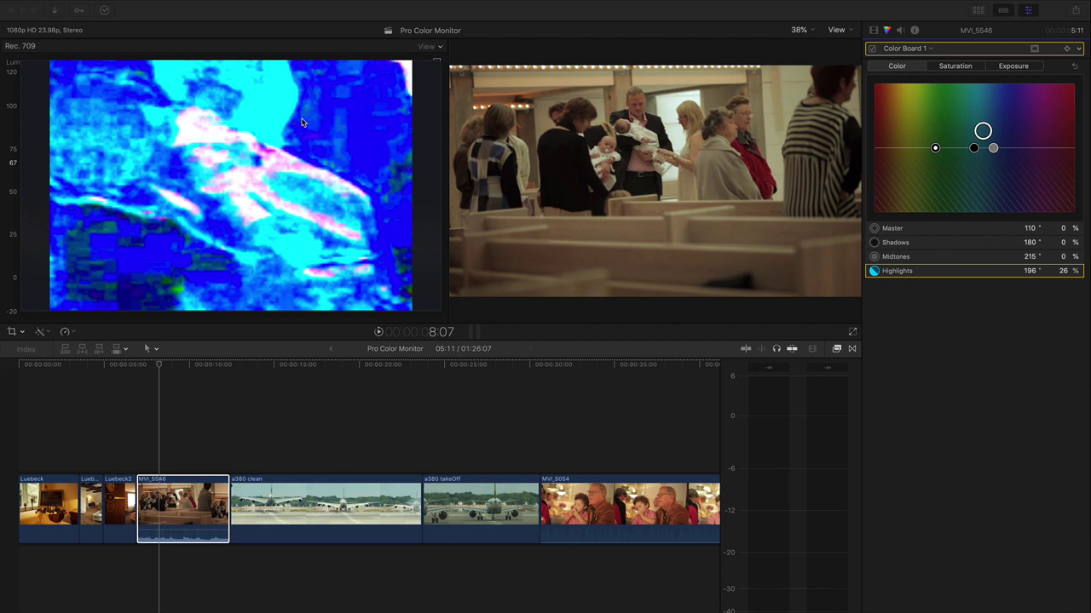
click(344, 108)
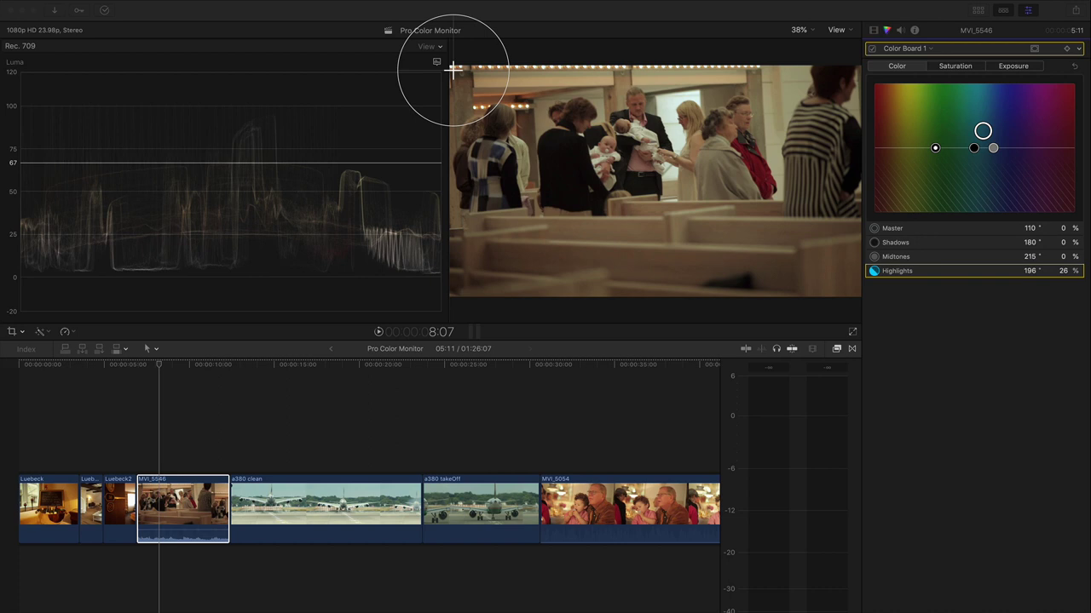
click(859, 298)
click(437, 181)
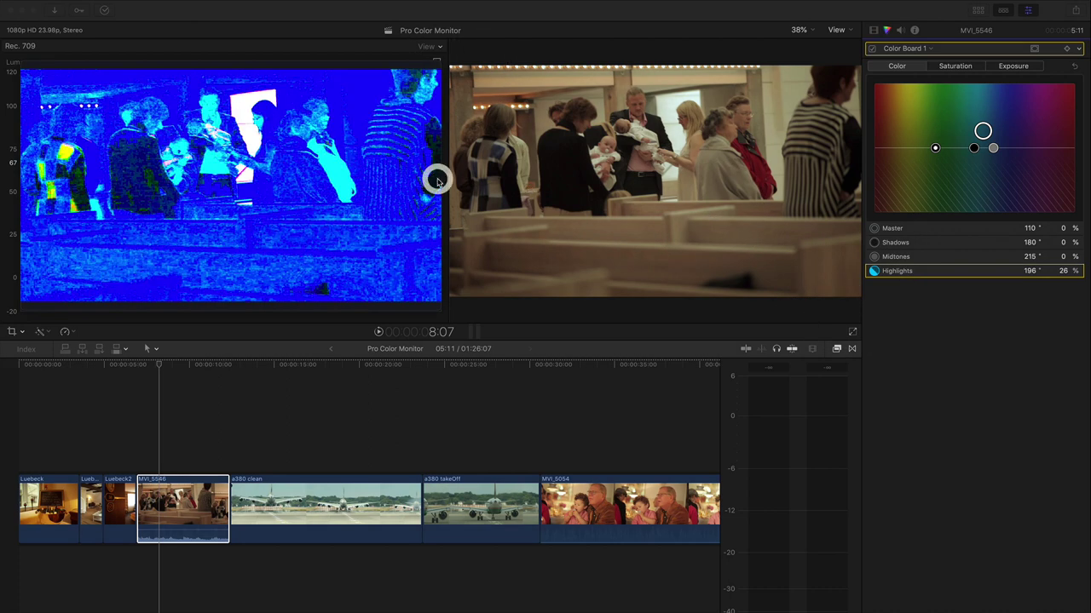
- Shift the MVI_5546 clip's midtones toward blue, to 210° and 57%, and compare with Color Board 1 disabled and re-enabled
click(992, 150)
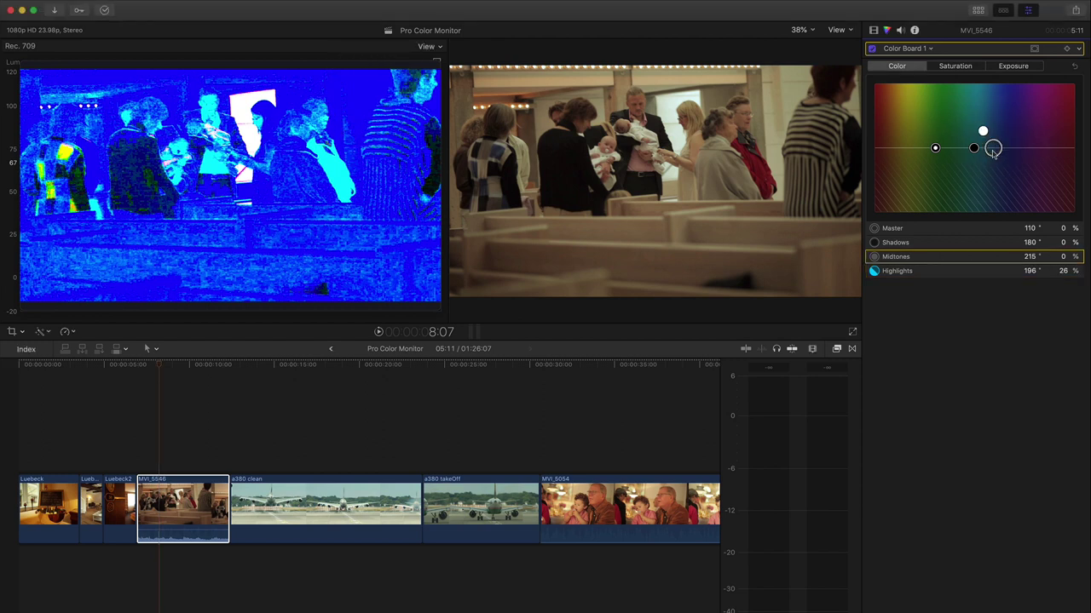
drag(992, 150, 990, 111)
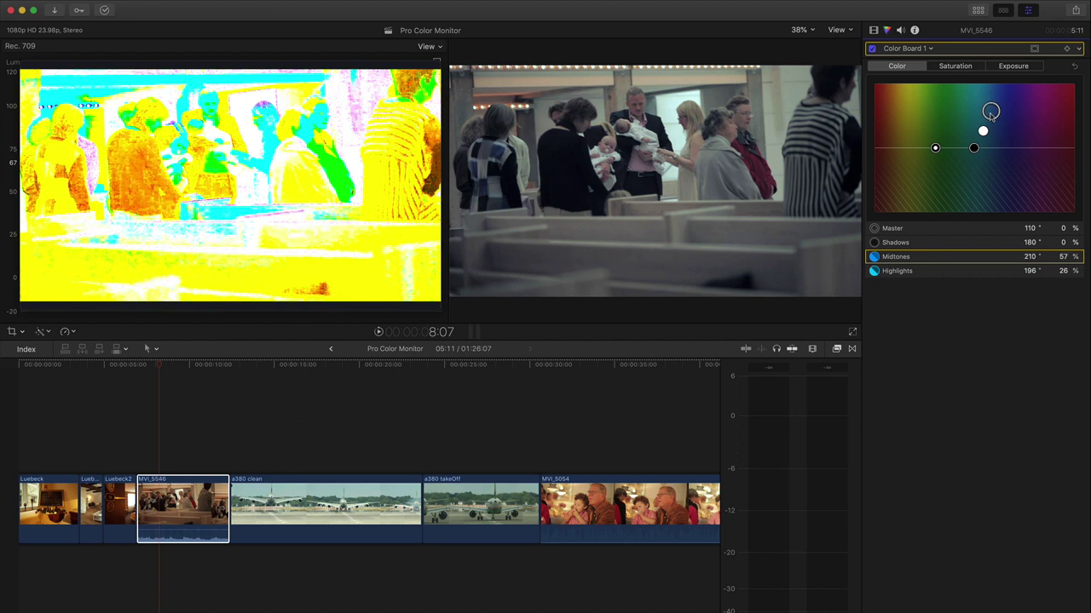
click(871, 49)
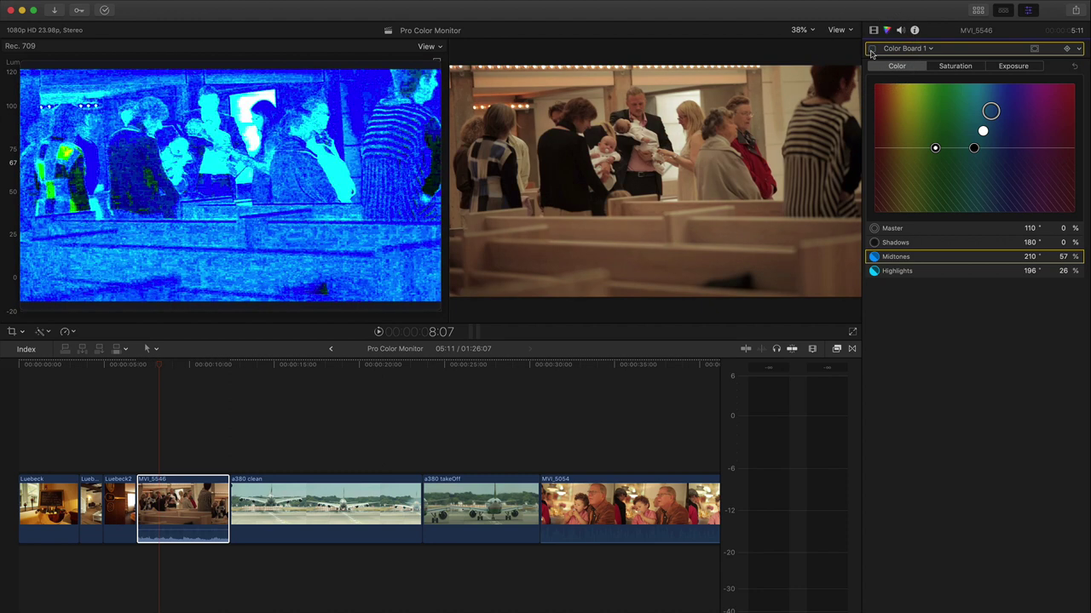
click(870, 50)
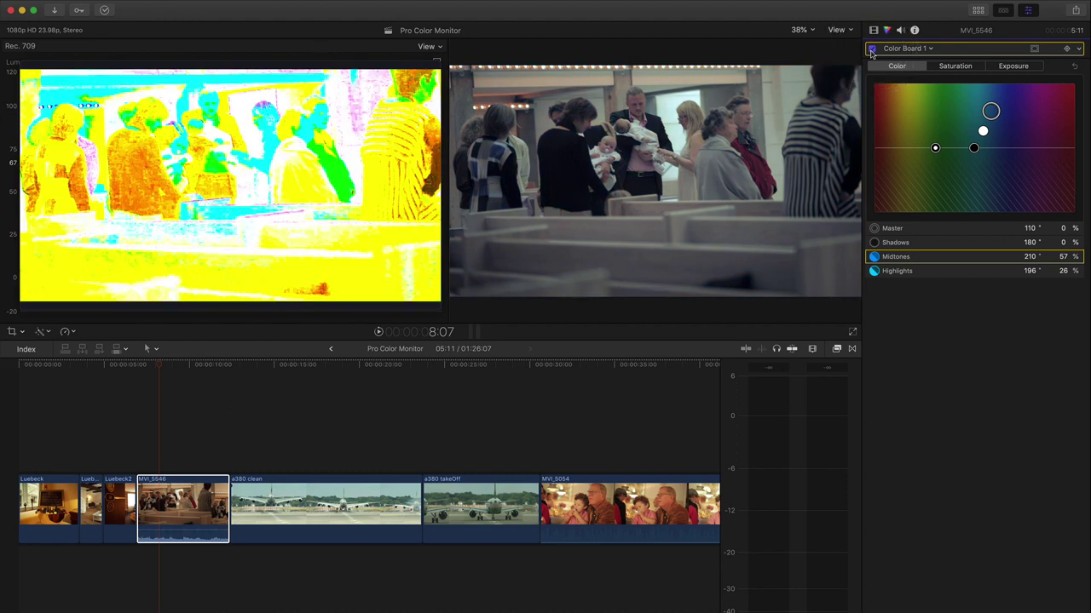
click(870, 49)
click(871, 49)
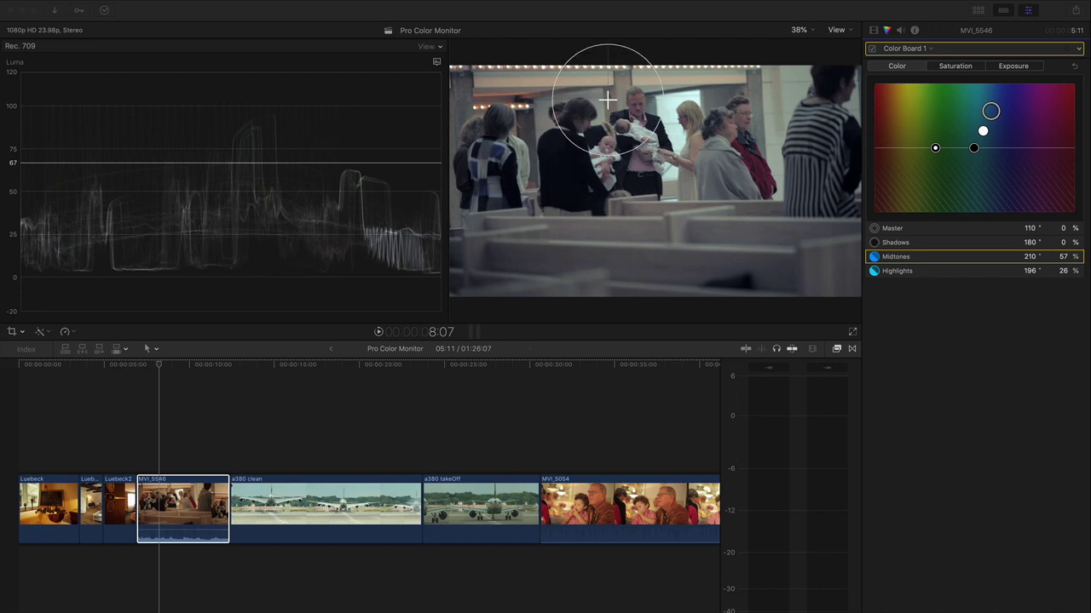
- Capture the area around the man holding the baby and switch the capture from false color to its natural-color image
click(680, 181)
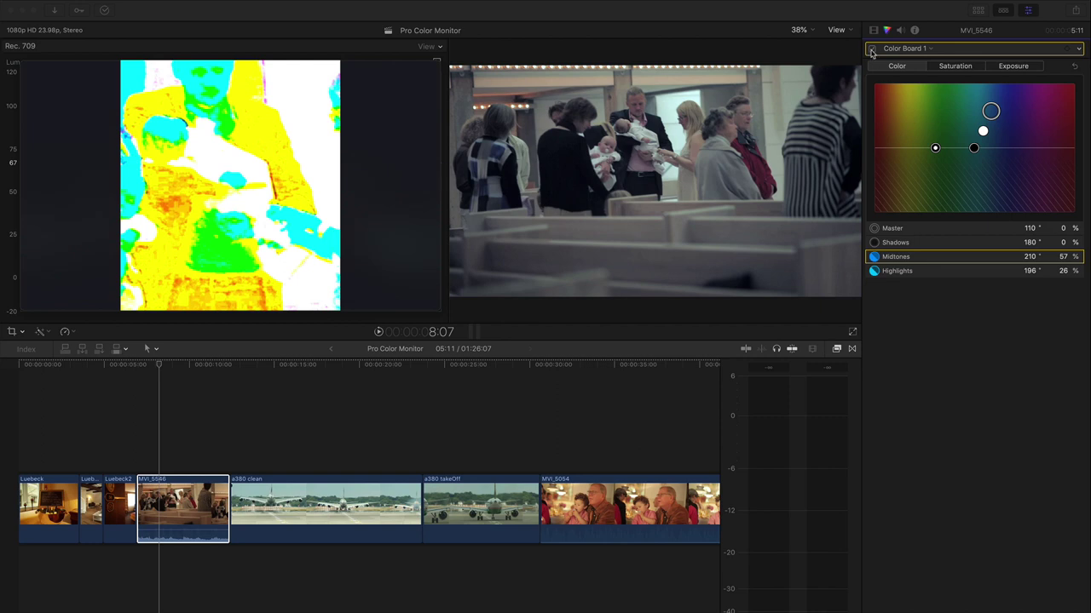
click(214, 252)
click(218, 255)
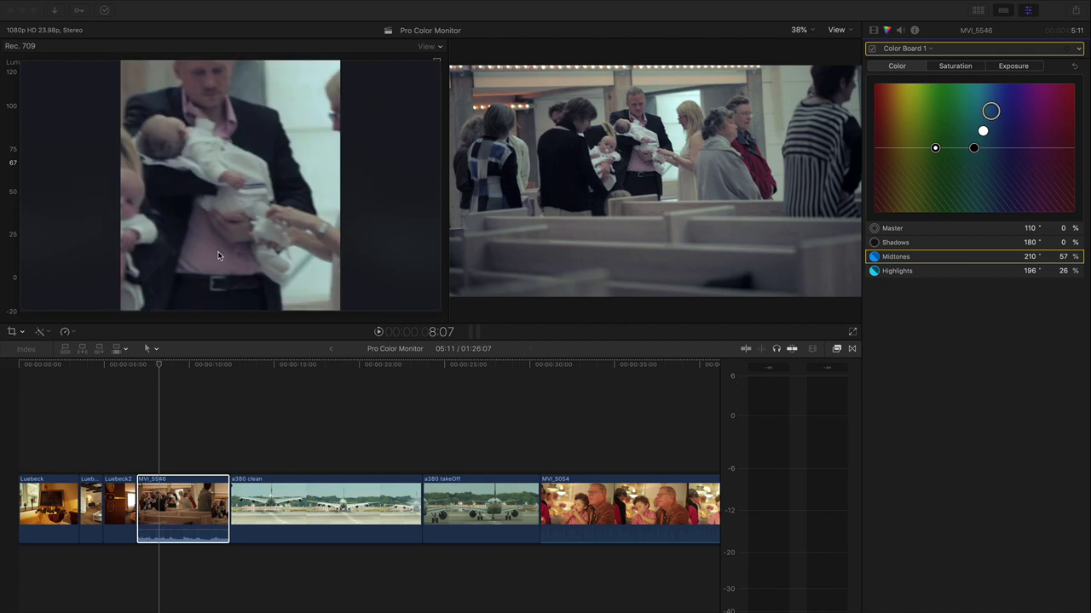
- Compare the man-and-baby capture with Color Board 1 disabled and re-enabled, and return it to false color
click(872, 50)
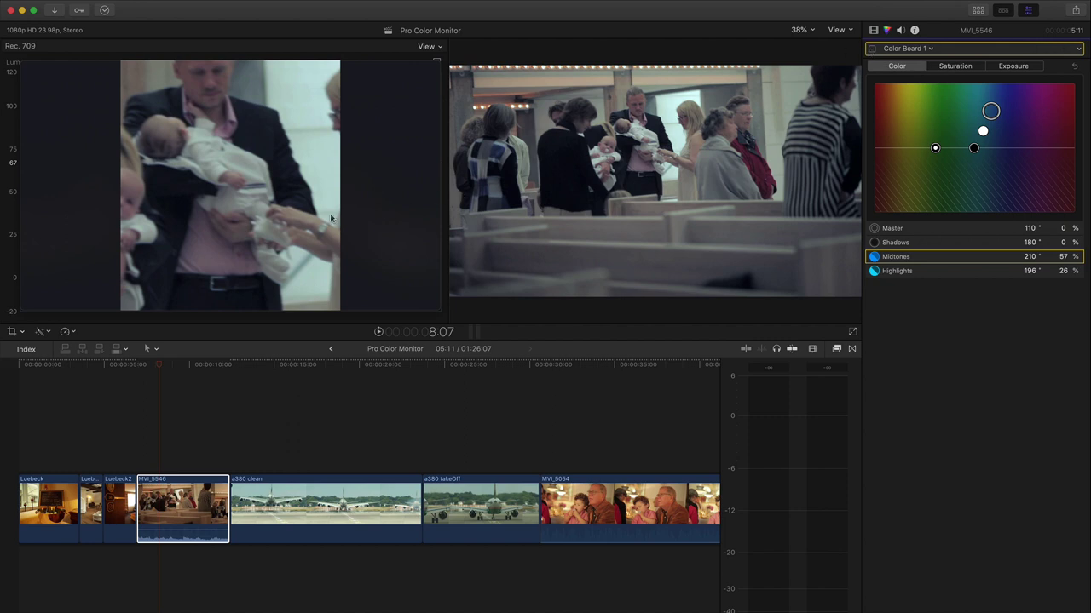
click(874, 50)
click(206, 241)
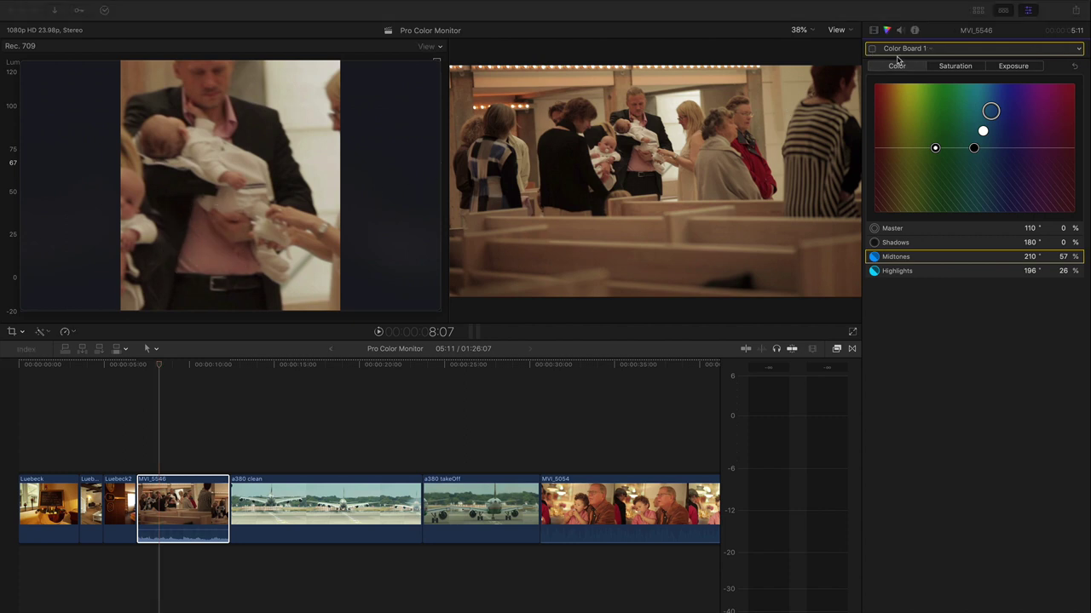
click(871, 53)
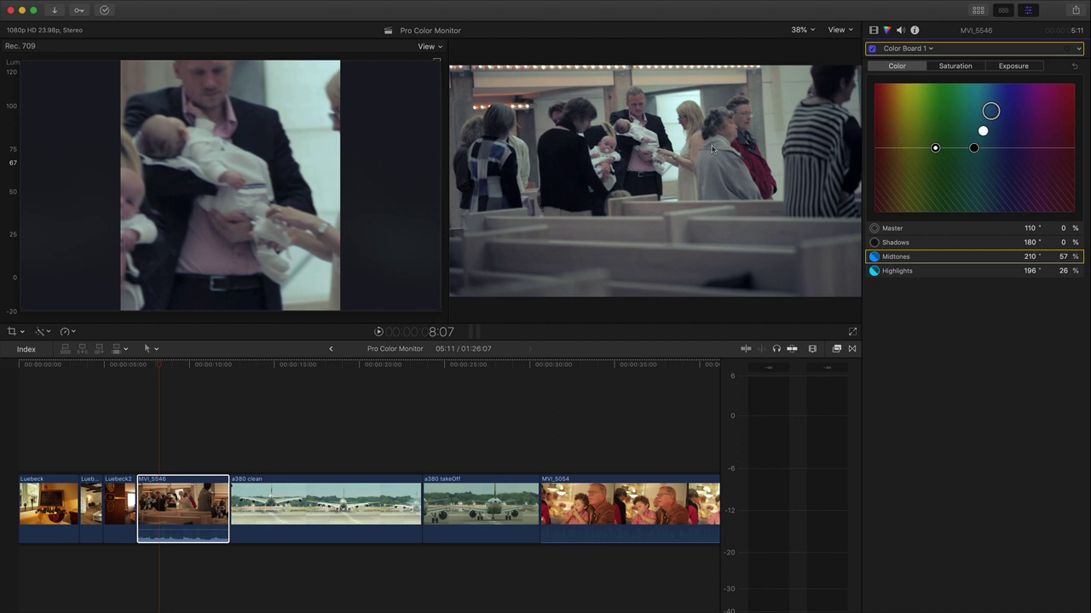
click(265, 224)
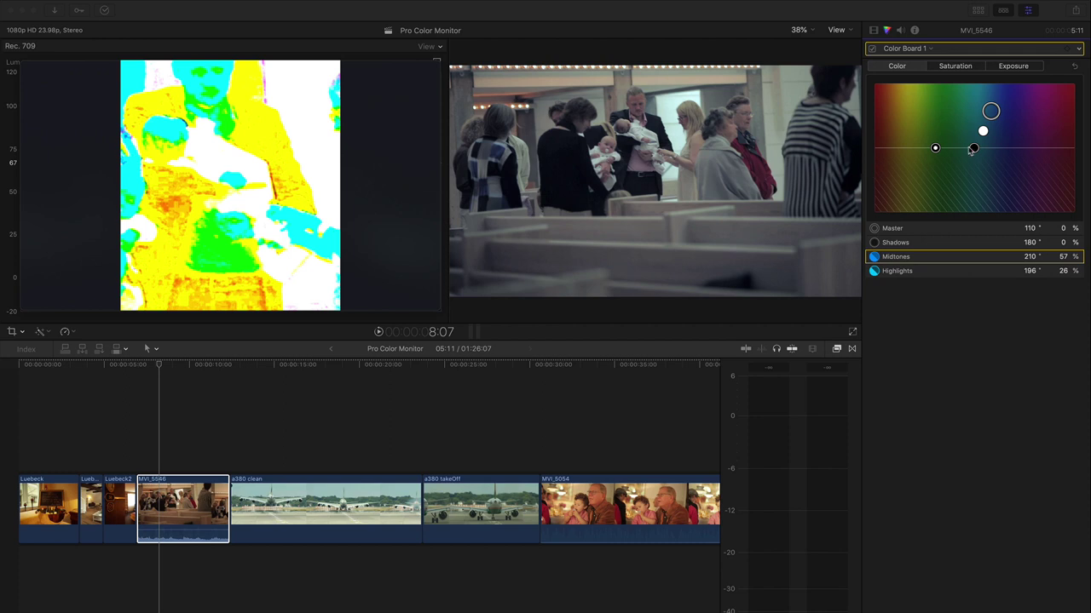
- Shift the shadows toward orange, to 39° and 7%, checking them against a false-color capture of the full frame
drag(974, 148, 904, 144)
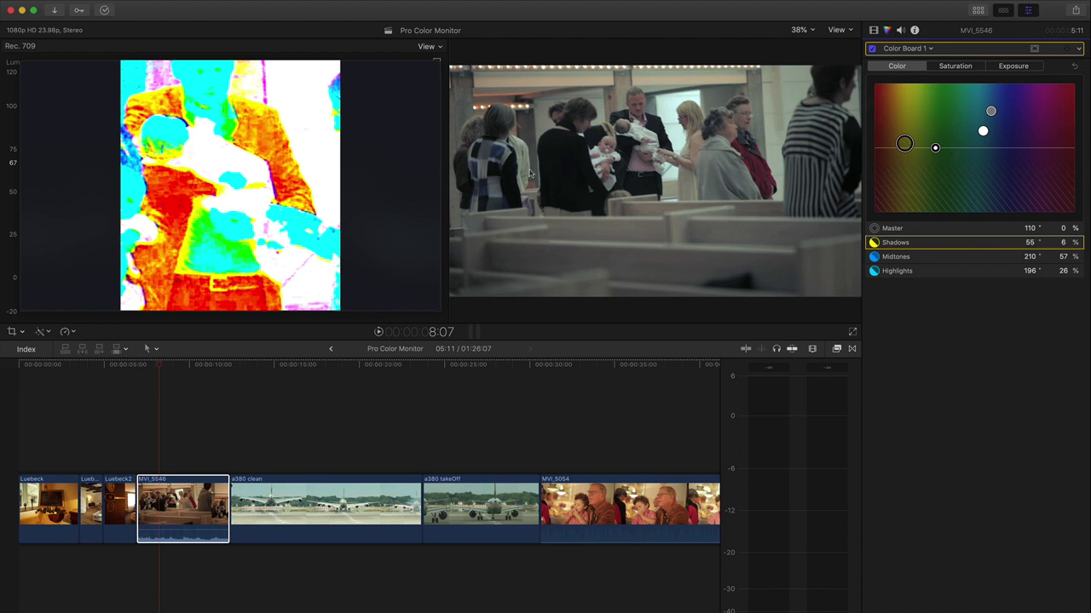
click(321, 182)
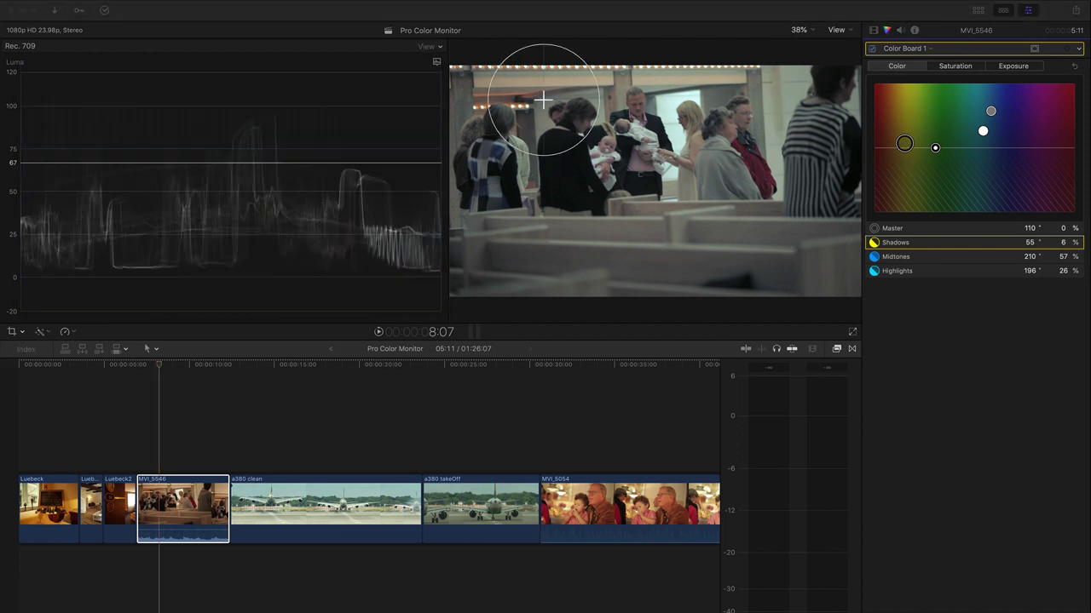
drag(454, 68, 861, 299)
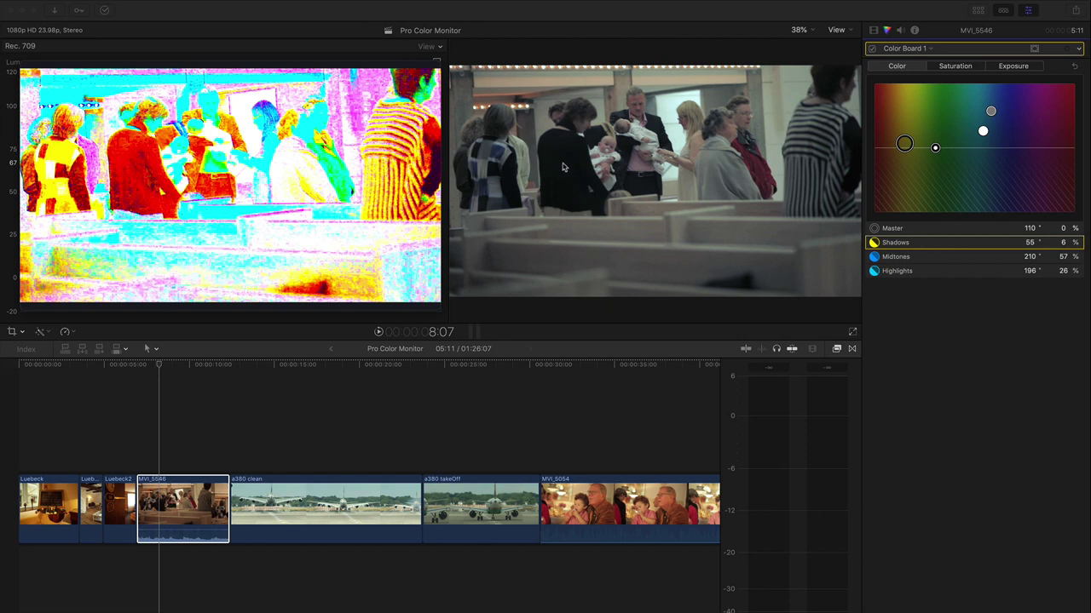
click(135, 158)
drag(904, 144, 894, 144)
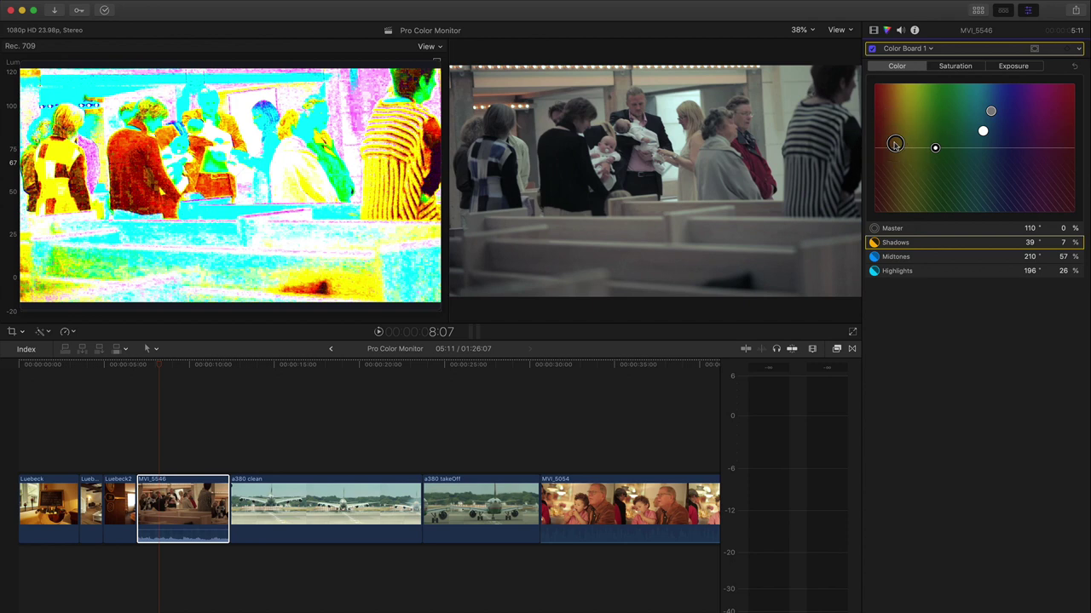
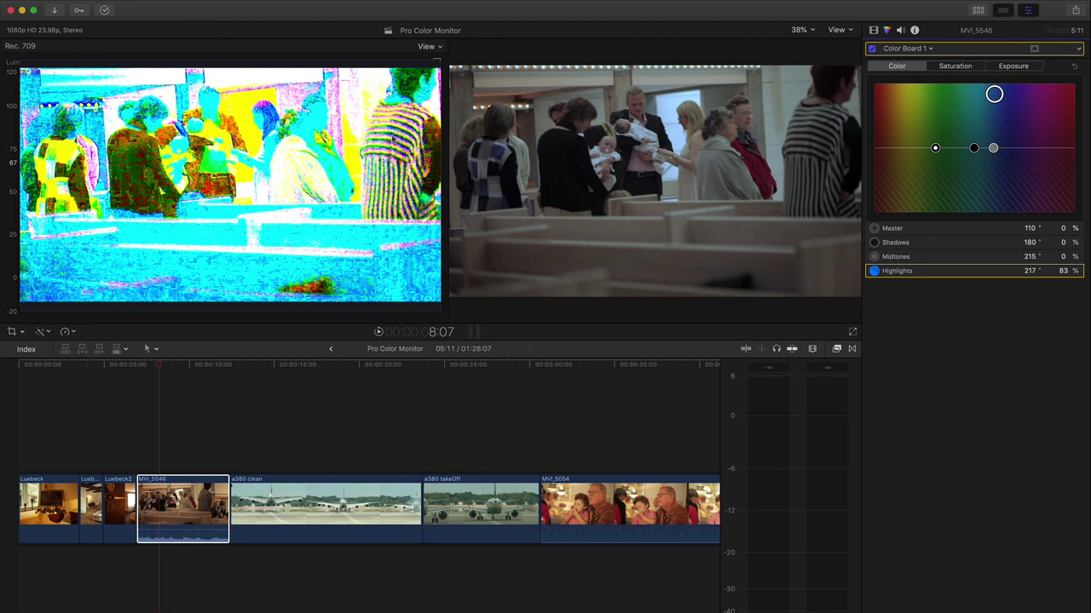
- Capture the woman's striped sweater in false color and compare it with Color Board 1 disabled and re-enabled
click(397, 141)
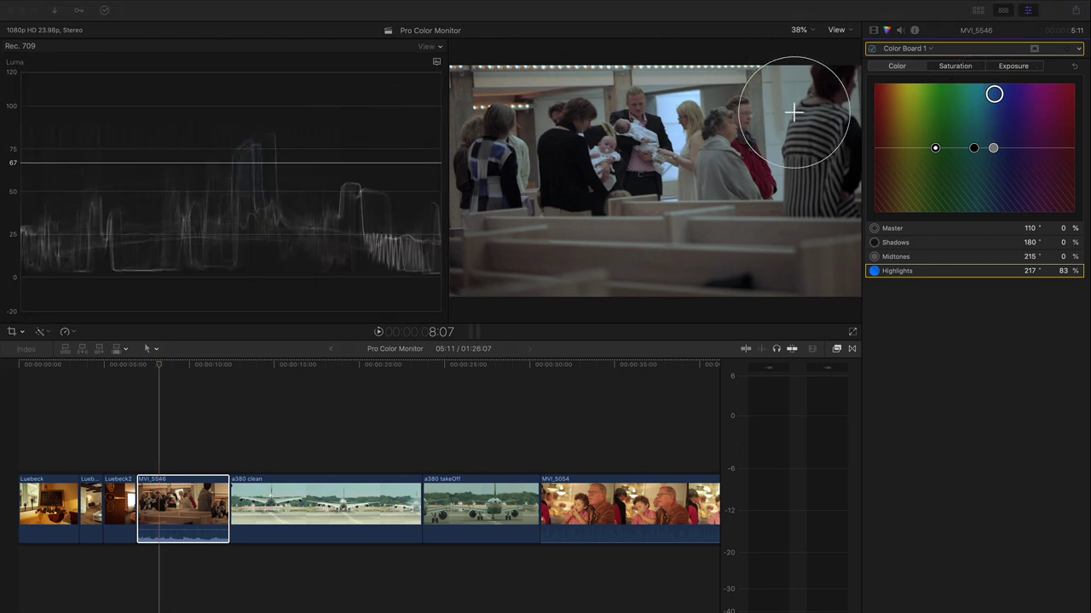
click(833, 203)
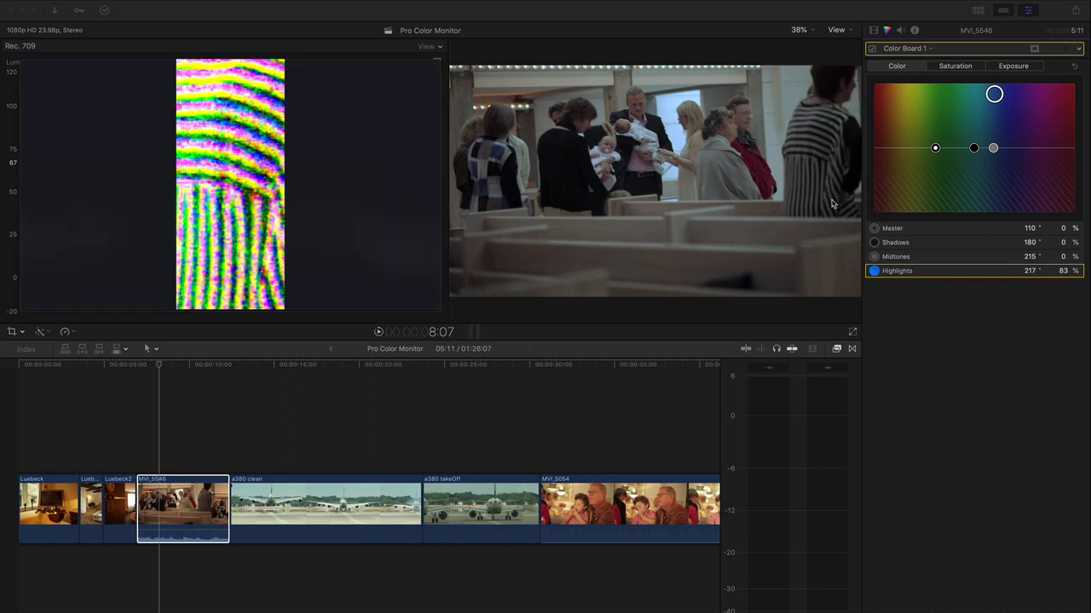
click(870, 49)
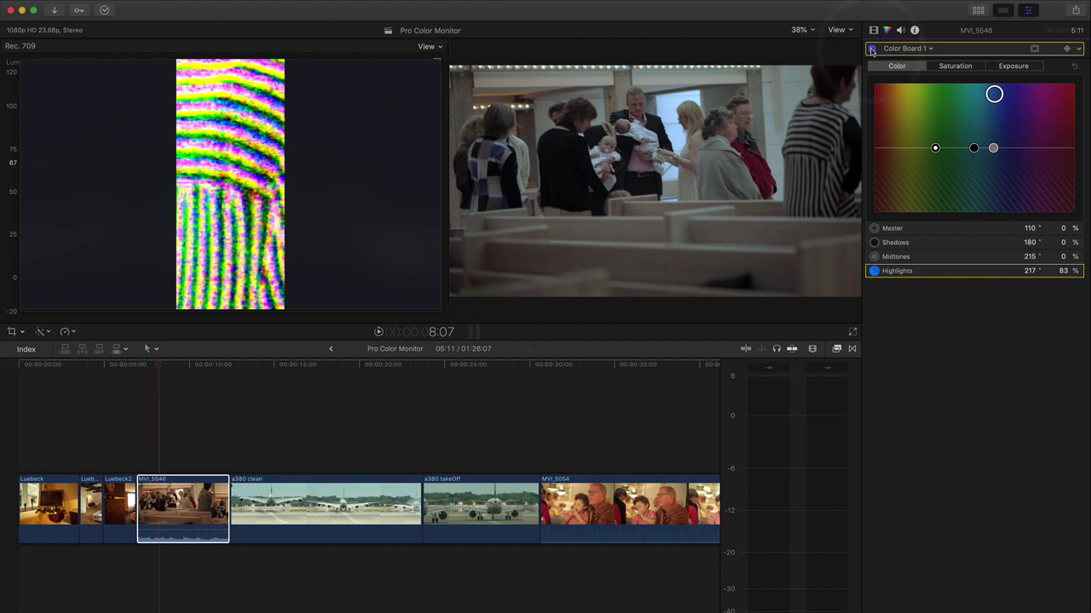
click(870, 50)
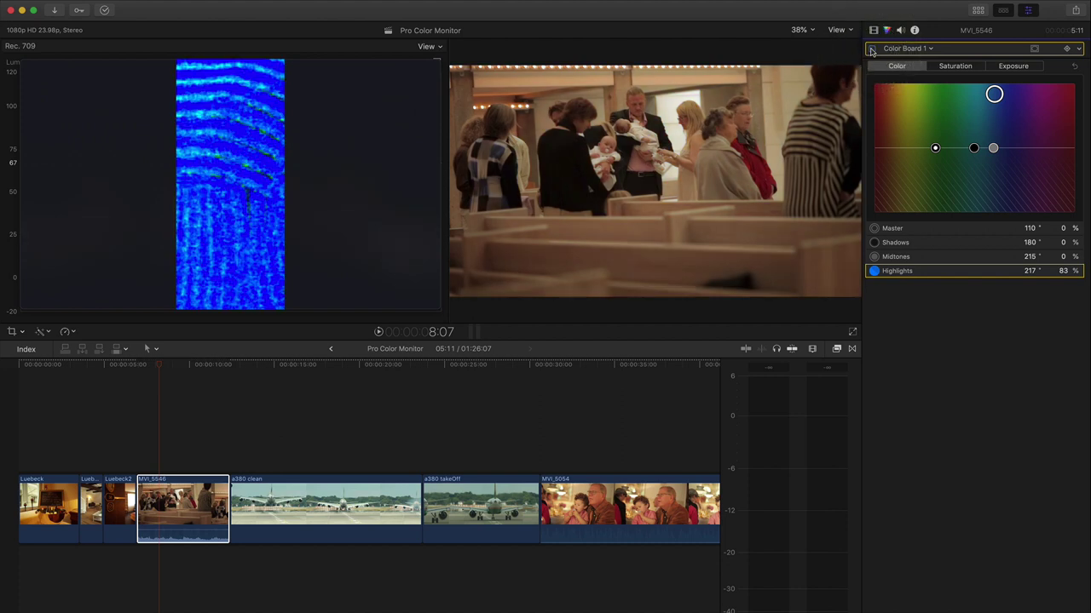
click(871, 49)
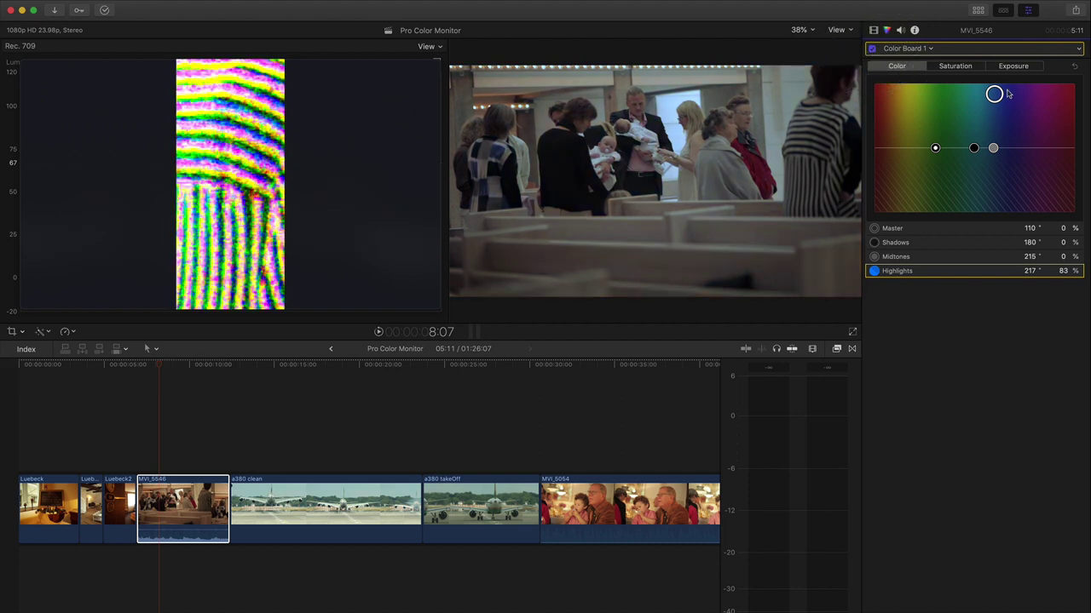
- Fine-tune the highlights color to 219° and 84%, and try a slight midtones shift
drag(998, 96, 1001, 96)
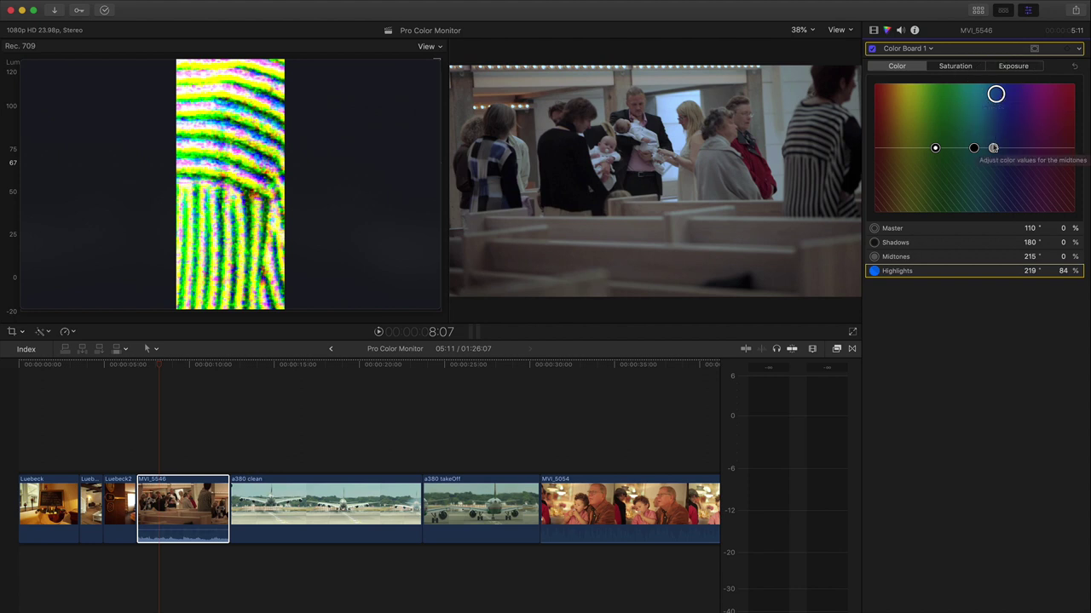
mouse_move(992, 151)
mouse_down()
mouse_move(976, 123)
mouse_move(989, 148)
mouse_up()
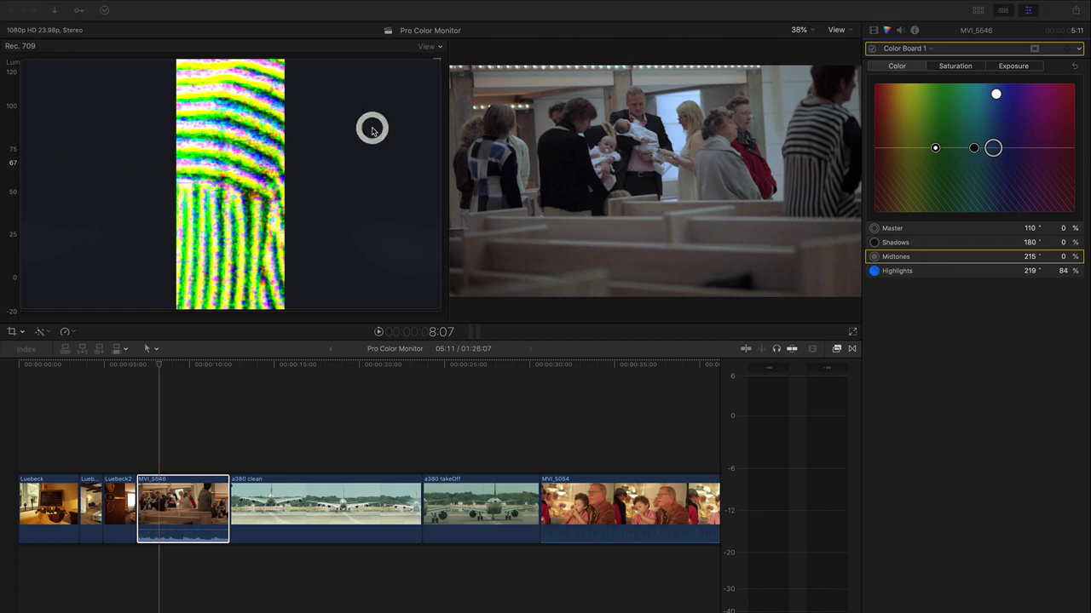
- Capture the full frame in false color and compare it with Color Board 1 disabled and re-enabled
drag(457, 68, 857, 296)
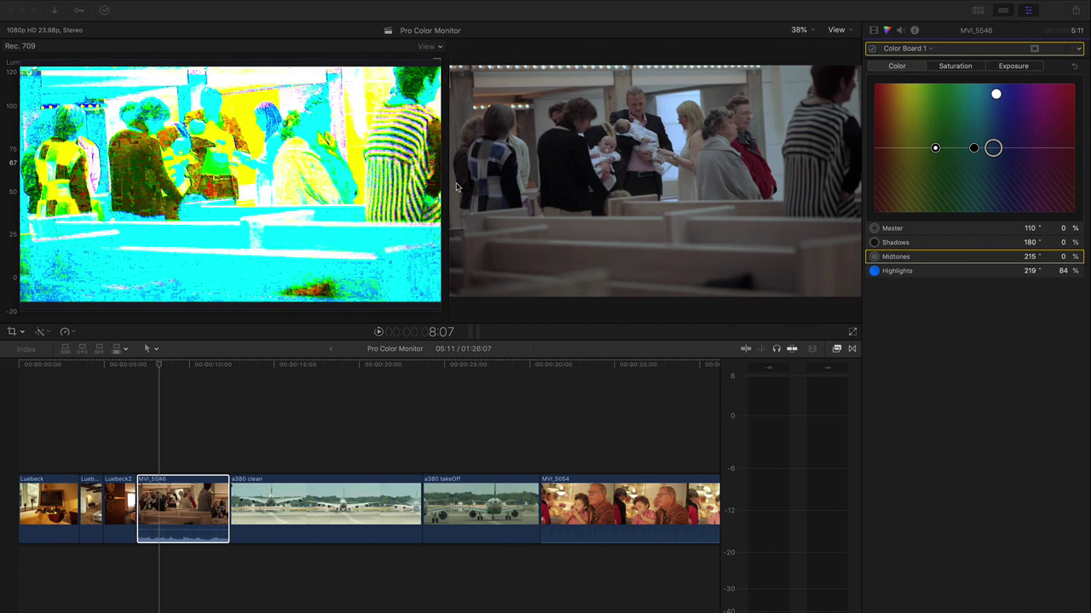
click(872, 50)
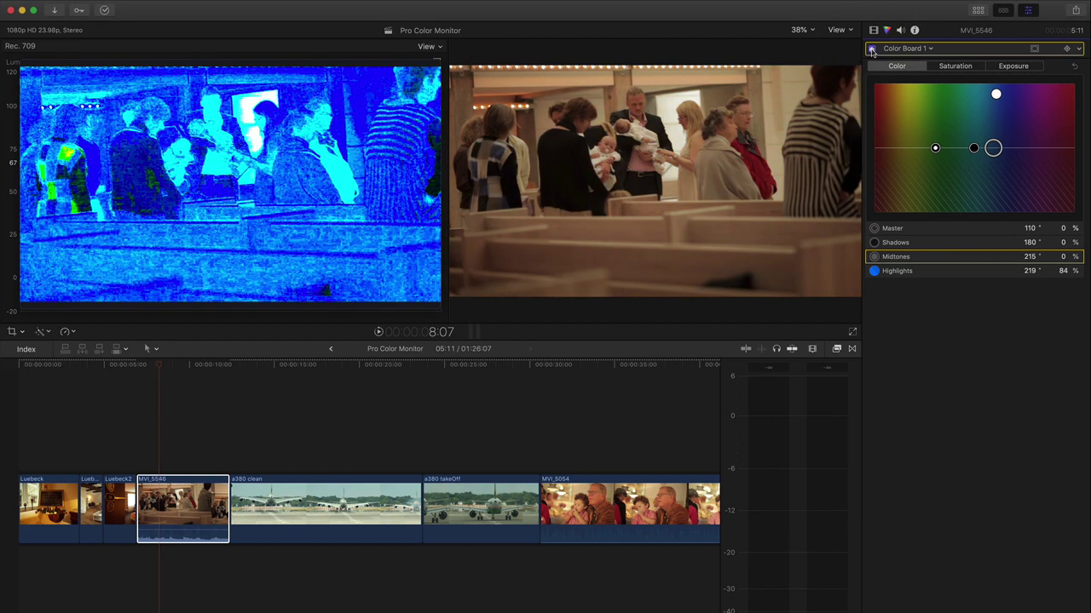
click(871, 49)
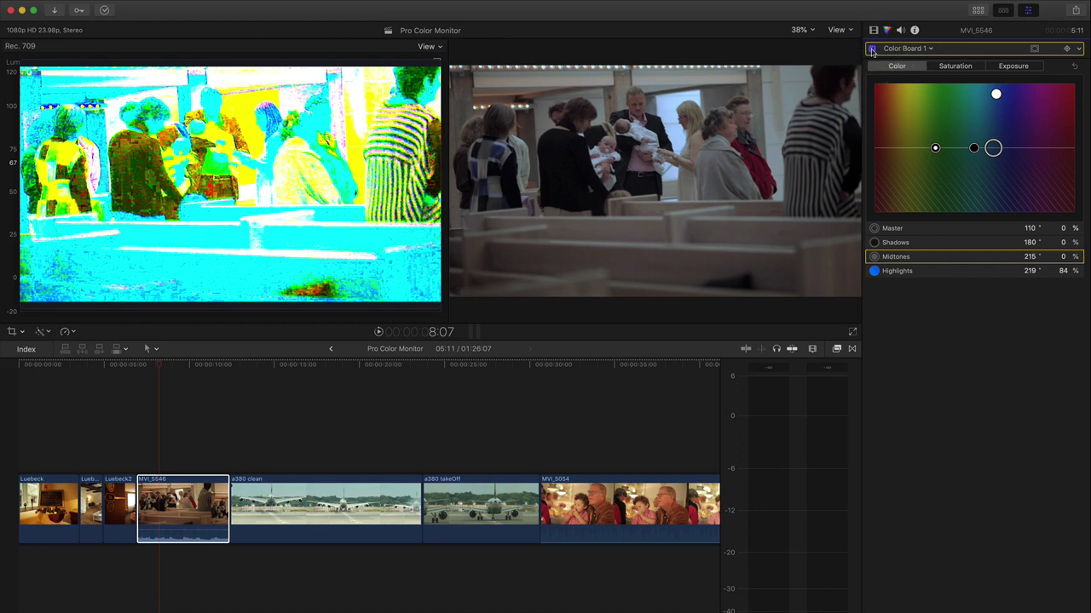
- Raise the MVI_5546 clip's highlights exposure to 47%
click(1022, 66)
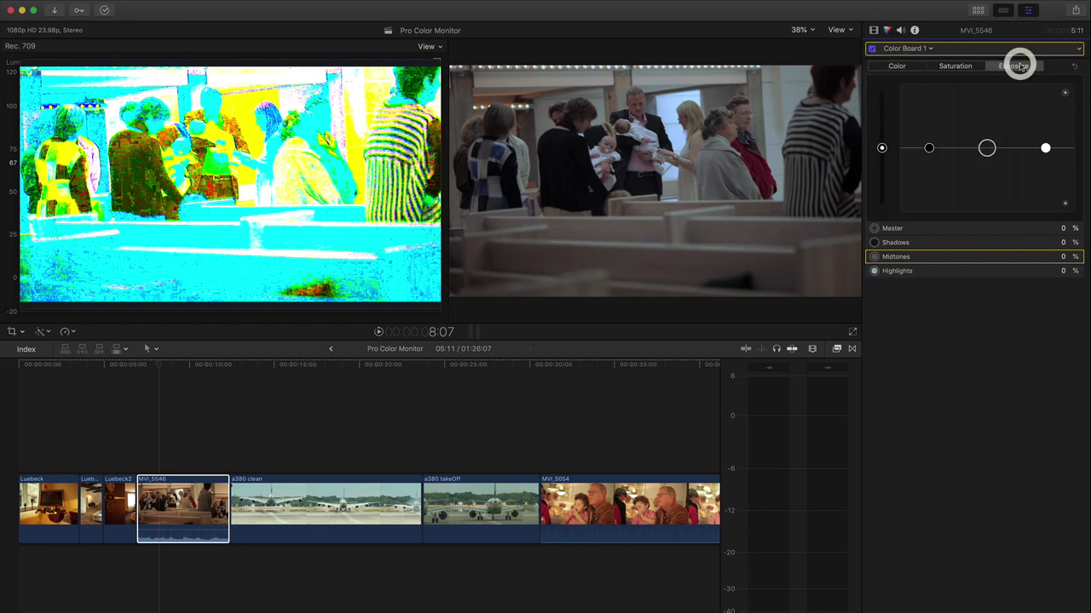
click(1046, 144)
drag(1045, 144, 1045, 118)
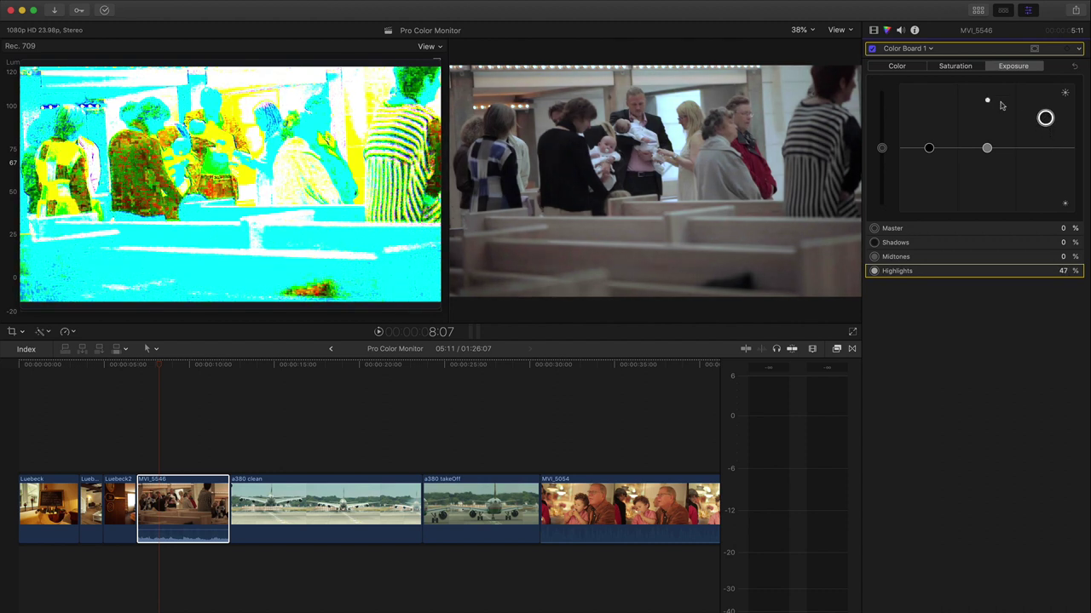
- Shift the midtones color toward cyan, to 189° and 21%, and disable Color Board 1 to view the uncorrected image
click(907, 69)
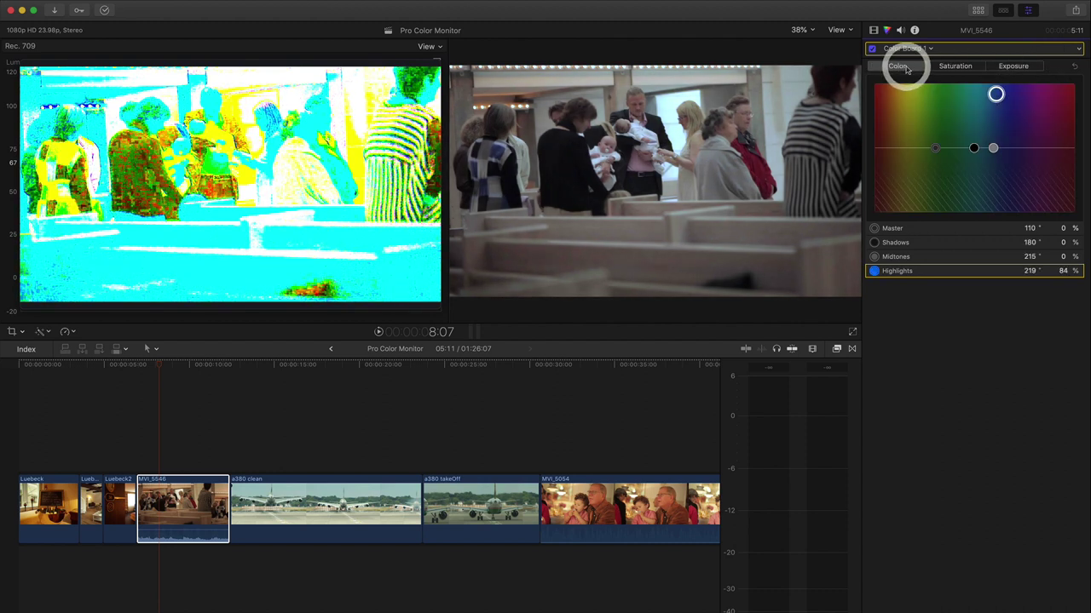
click(992, 148)
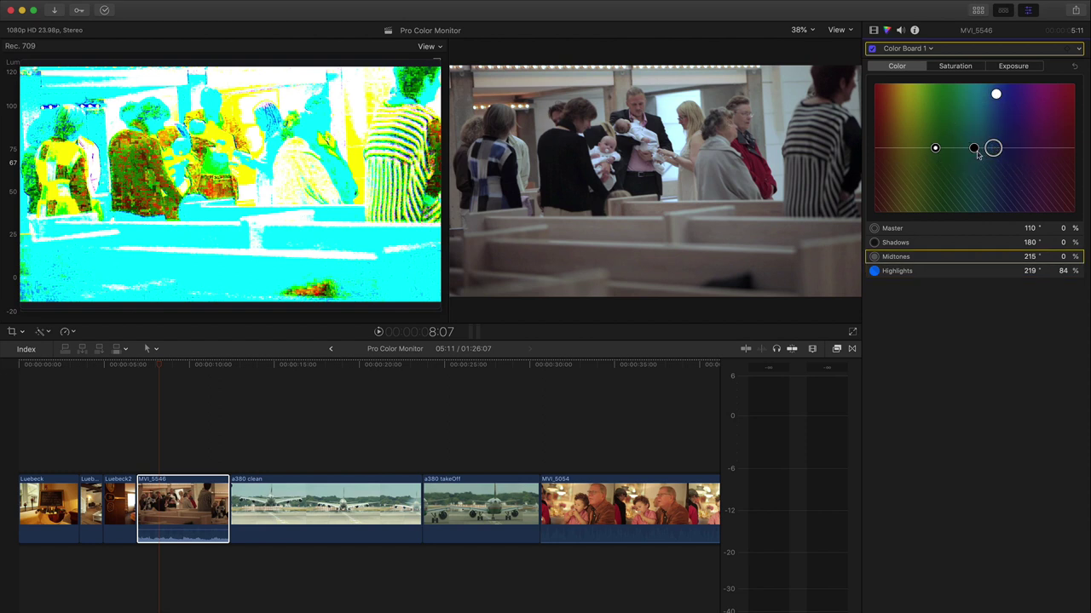
mouse_move(993, 148)
mouse_down()
mouse_move(969, 133)
mouse_move(978, 135)
mouse_up()
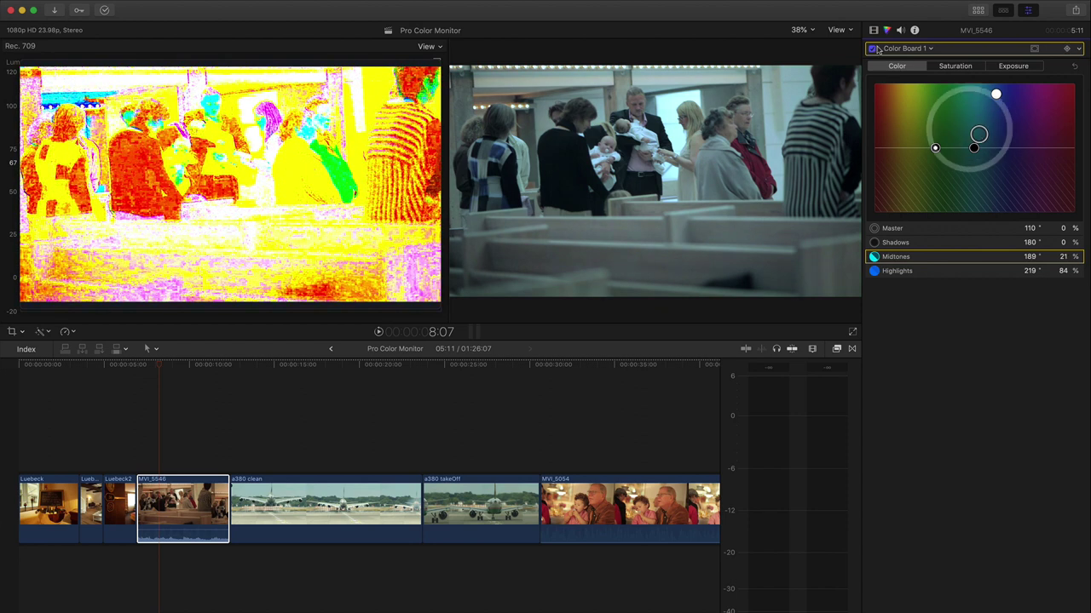
click(872, 49)
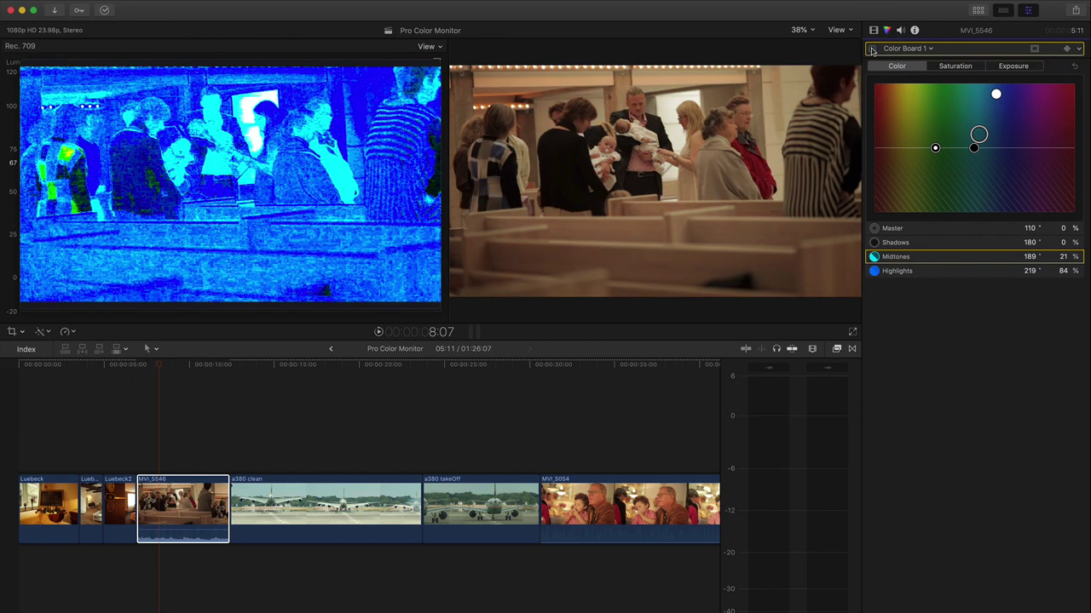
- Re-enable Color Board 1 on the MVI_5546 clip, comparing the corrected and uncorrected image
click(871, 49)
click(871, 50)
click(872, 49)
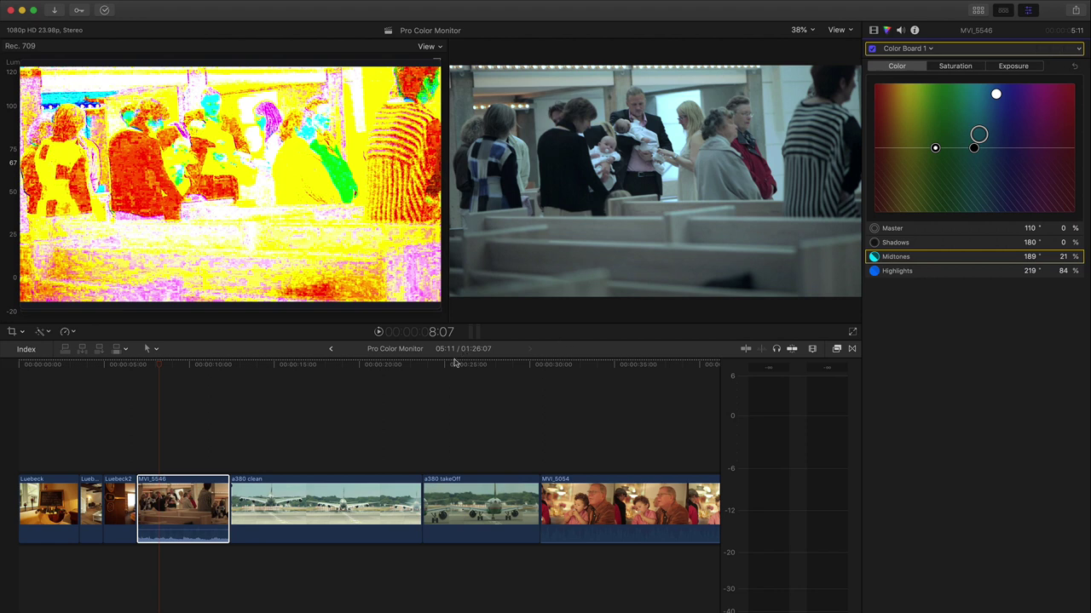
- Select the a380 takeOff clip and play it briefly, pausing at 26:07
mouse_move(458, 362)
mouse_down()
mouse_move(468, 368)
mouse_move(454, 364)
mouse_up()
click(462, 504)
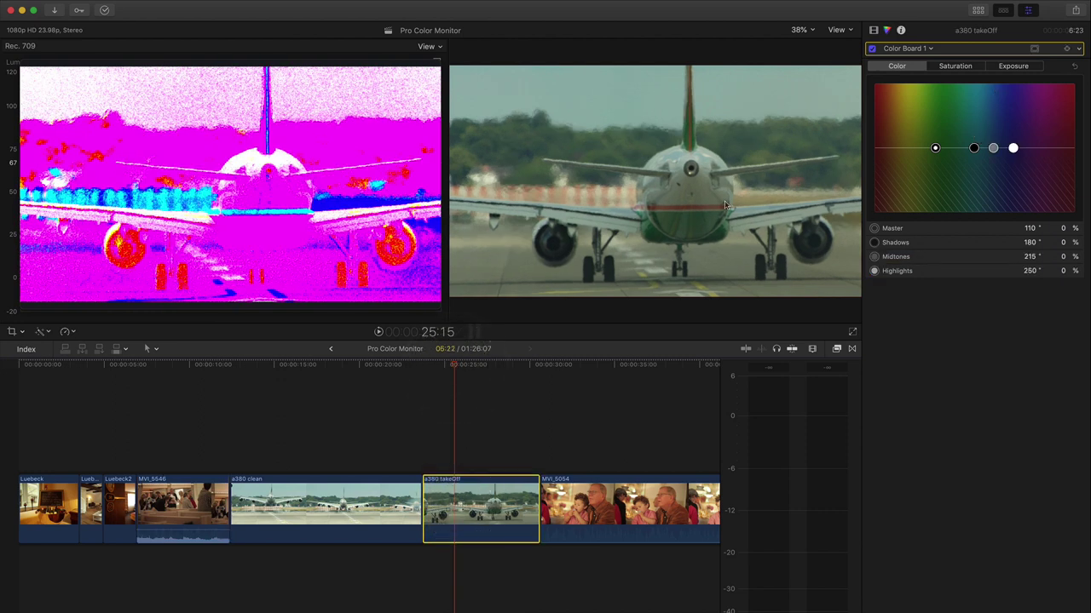
key(space)
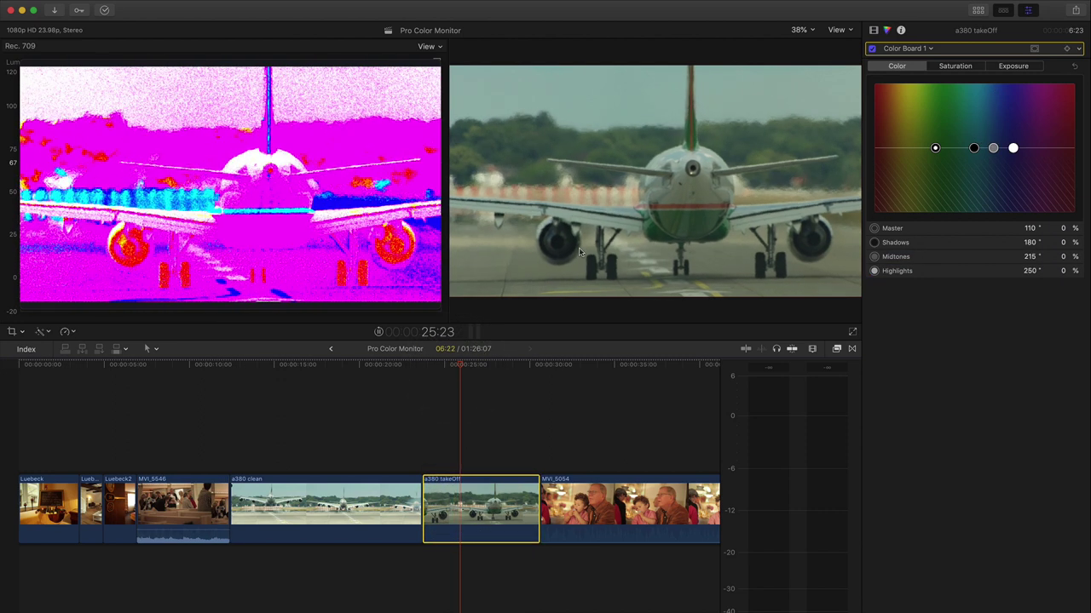
click(594, 194)
click(580, 196)
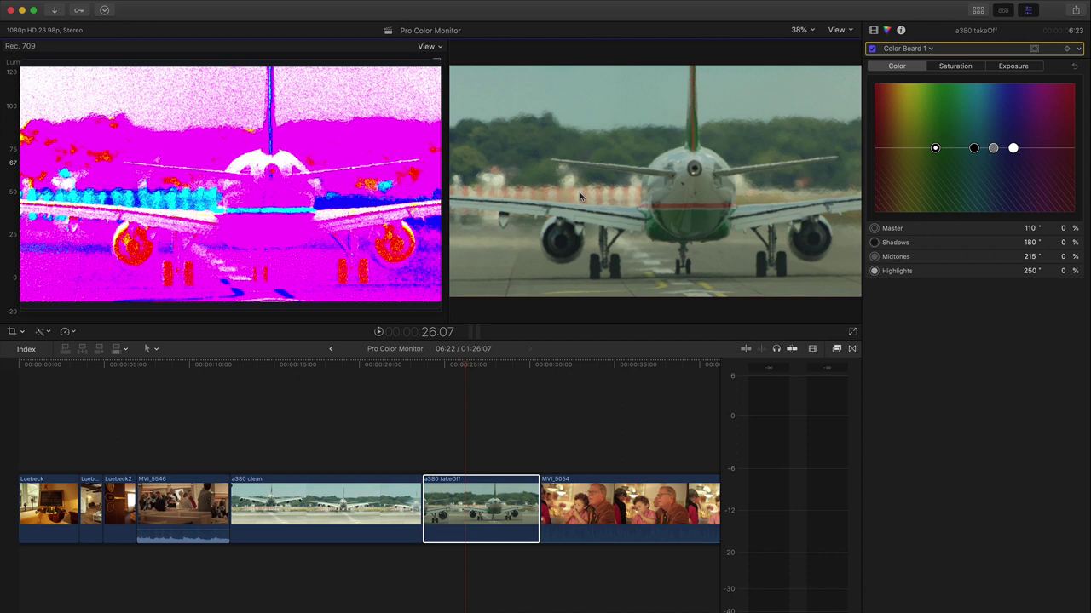
- Shift the a380 takeOff clip's highlights color toward blue, to 209° and 39%
click(688, 186)
click(699, 185)
click(950, 356)
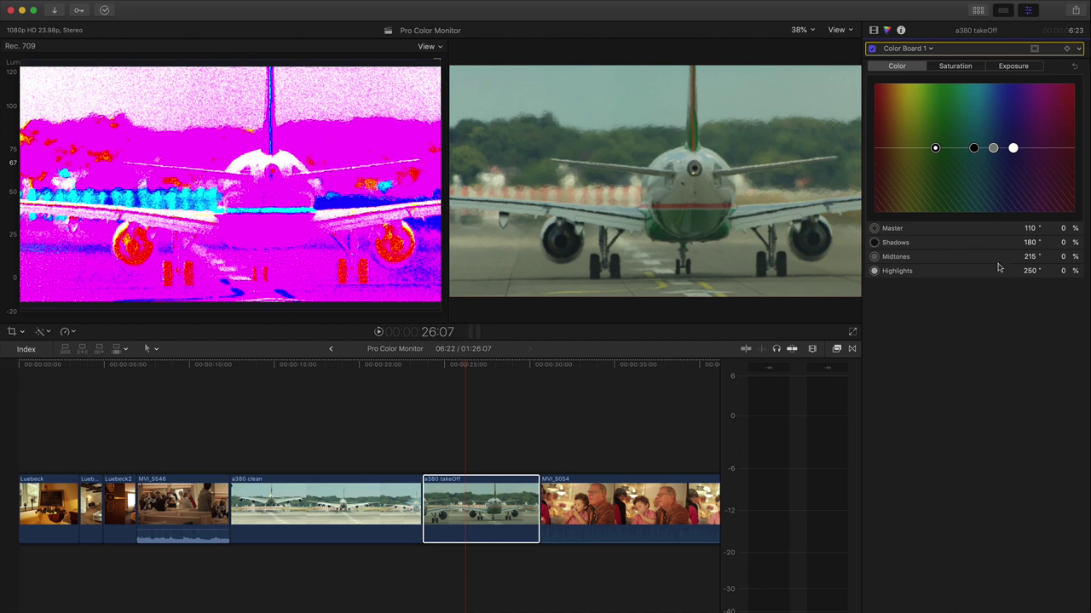
click(1013, 149)
drag(1013, 149, 991, 125)
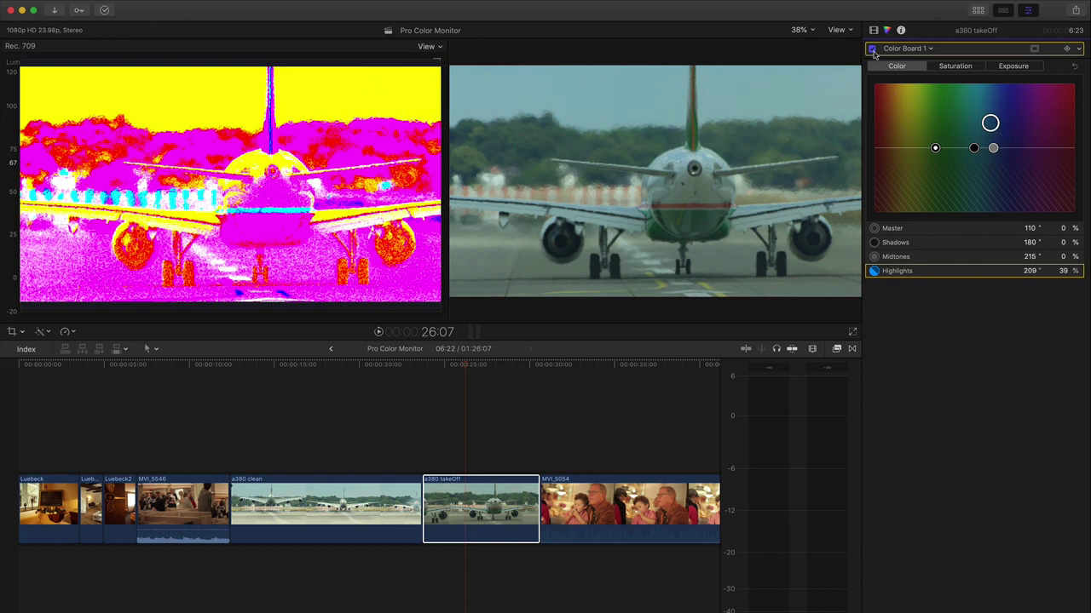
- Compare the a380 takeOff frame and its false-color display with Color Board 1 repeatedly disabled and re-enabled
click(871, 51)
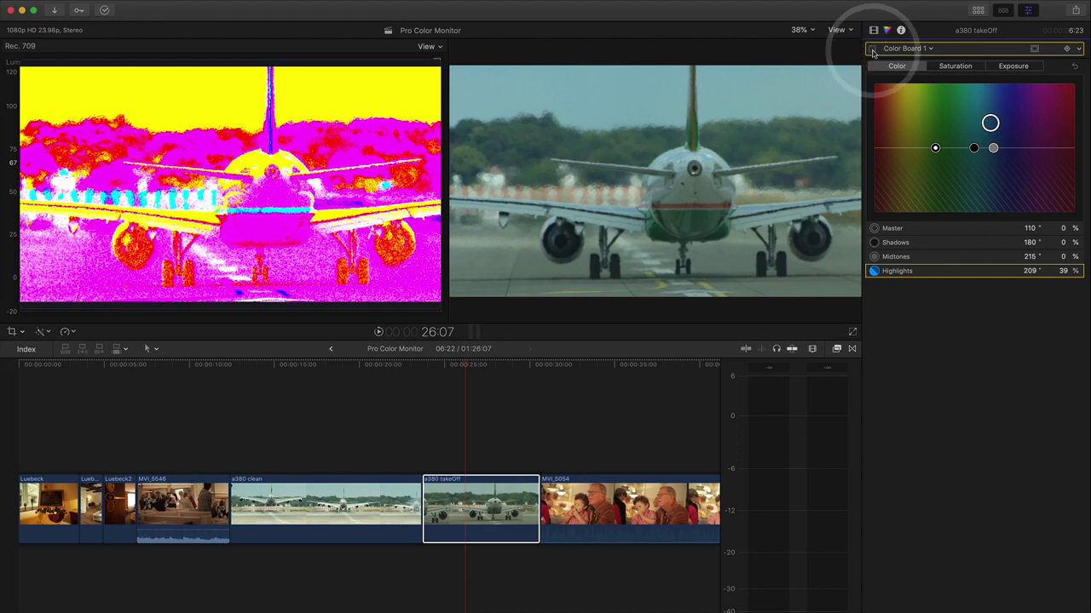
click(872, 51)
click(954, 337)
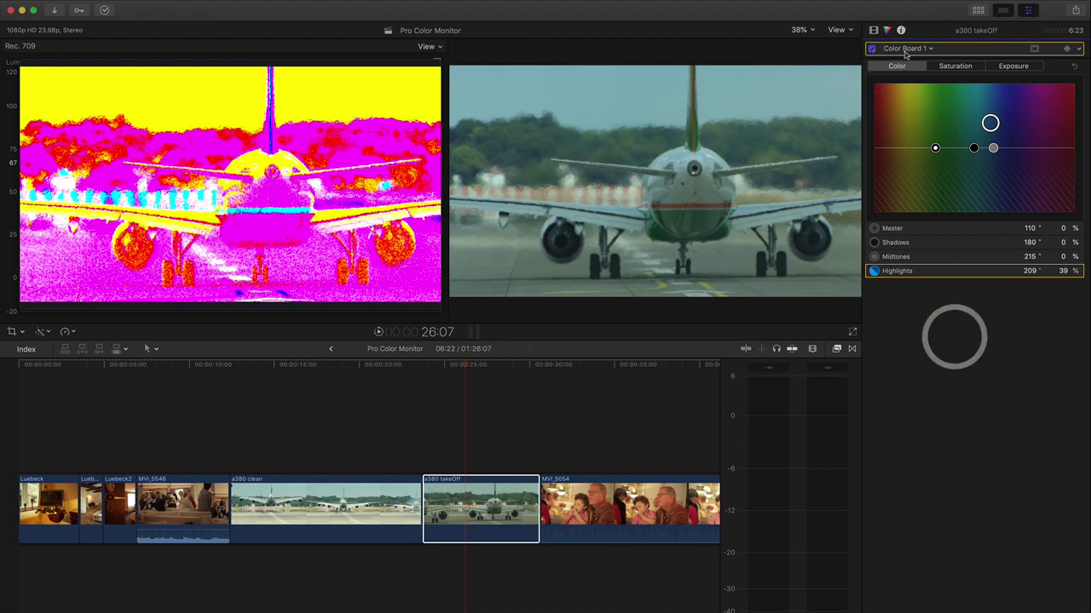
click(871, 49)
click(872, 48)
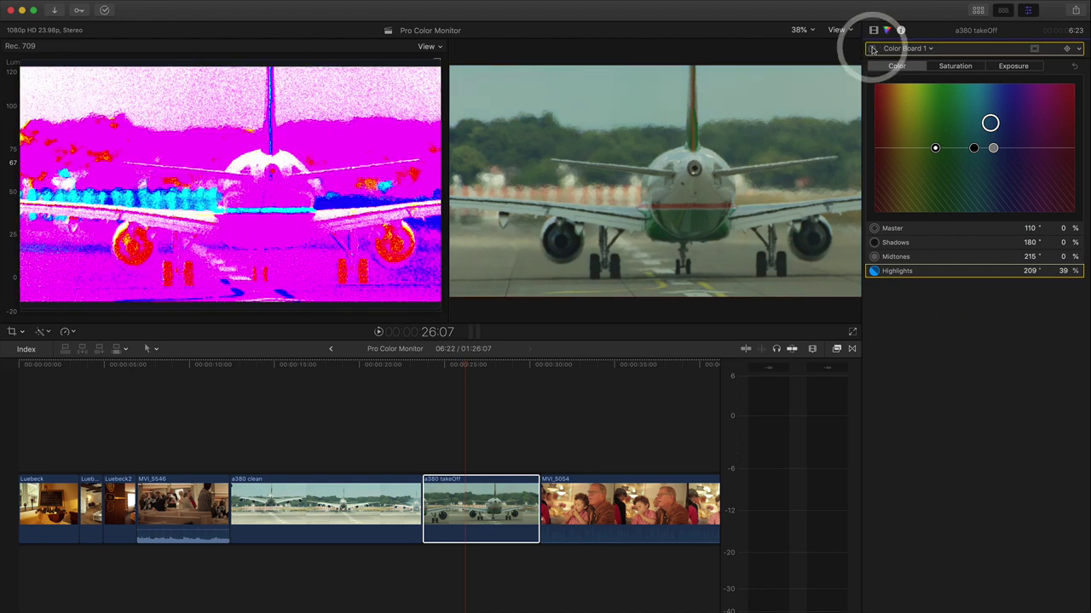
click(871, 48)
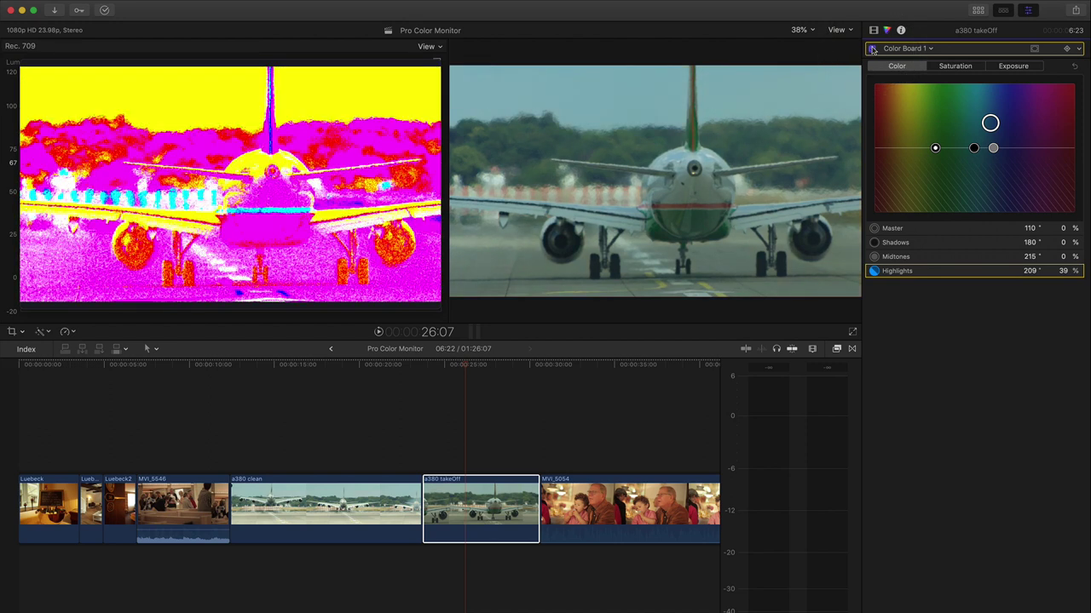
click(872, 48)
click(872, 49)
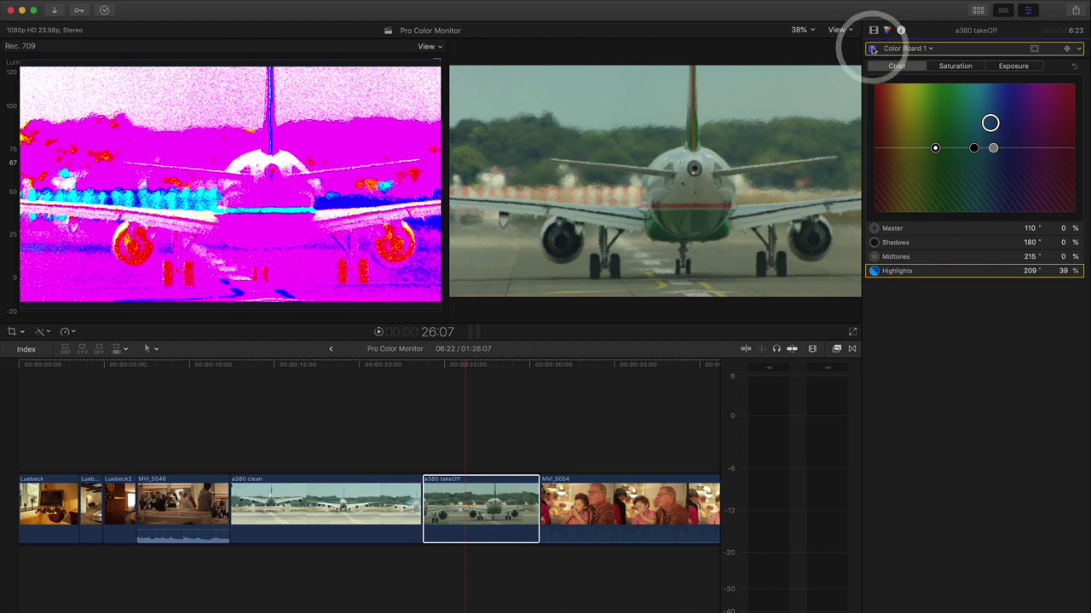
click(872, 48)
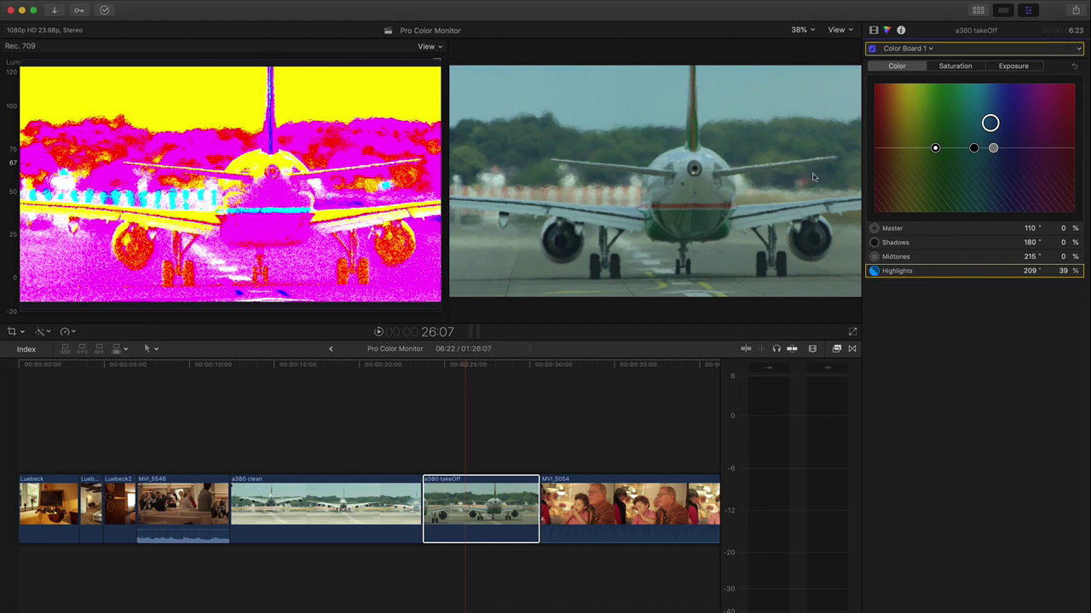
- Shift the midtones color toward magenta, to 290° and 10%
click(993, 149)
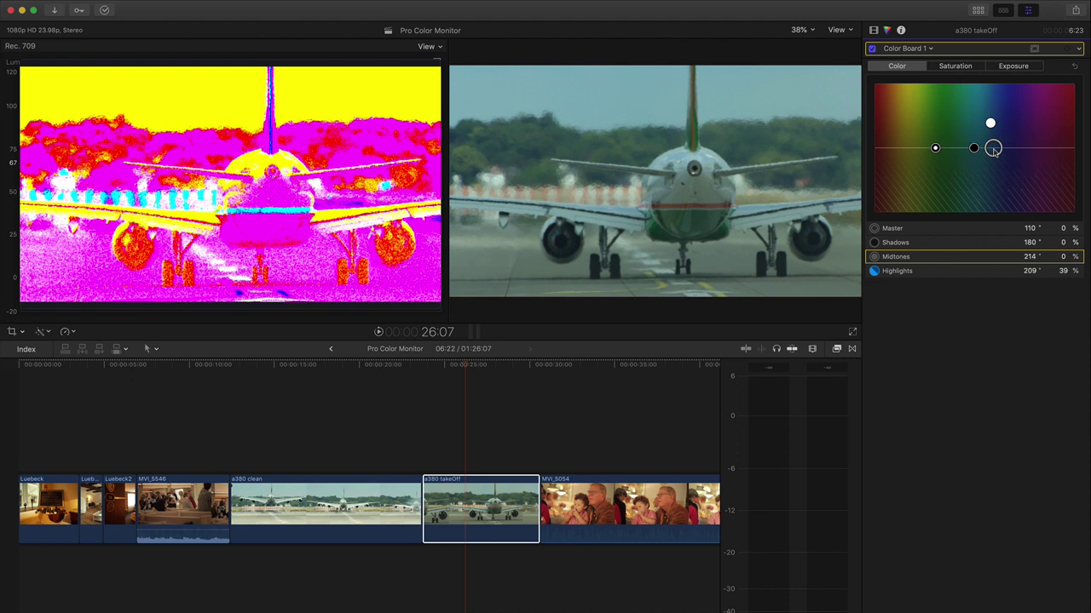
click(992, 149)
drag(994, 149, 1044, 151)
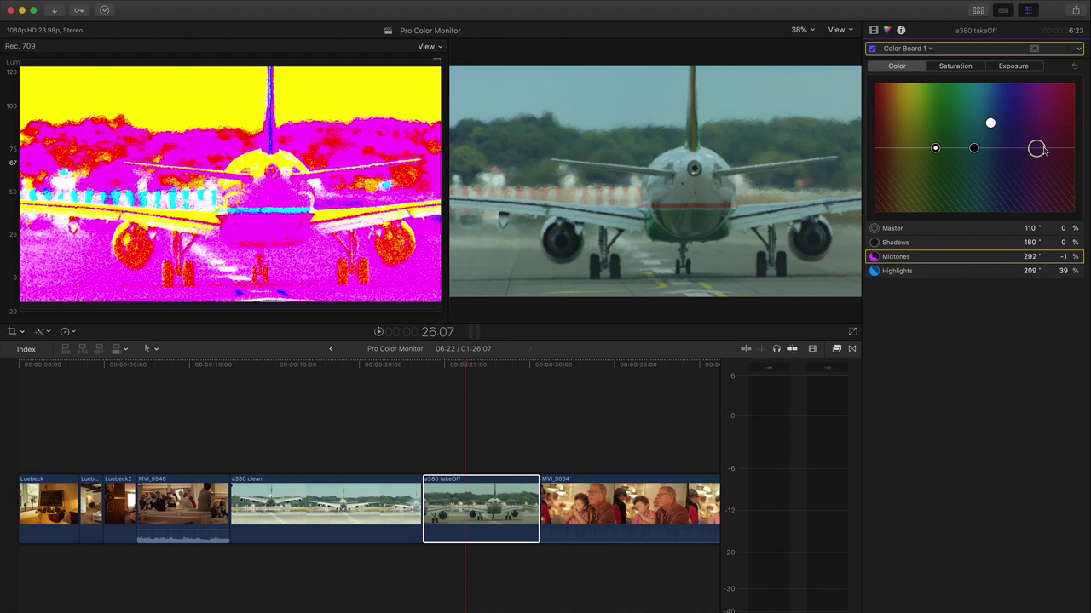
click(1044, 150)
drag(1032, 152, 1031, 146)
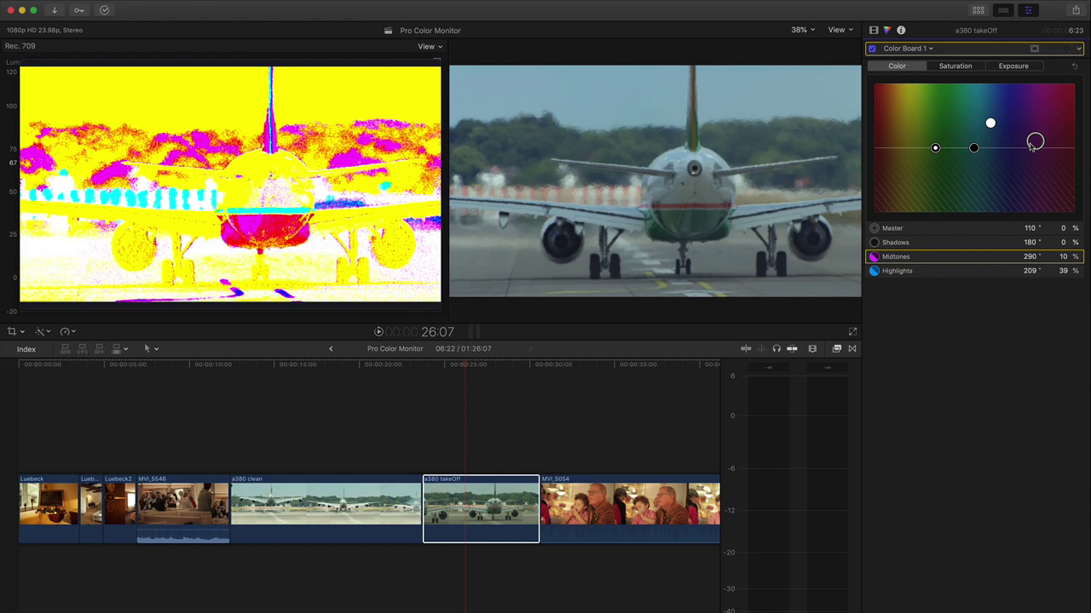
- Fine-tune the highlights to 196° and 38% and the midtones to 290° and 13%, checking against the uncorrected image
drag(1031, 146, 984, 126)
click(990, 124)
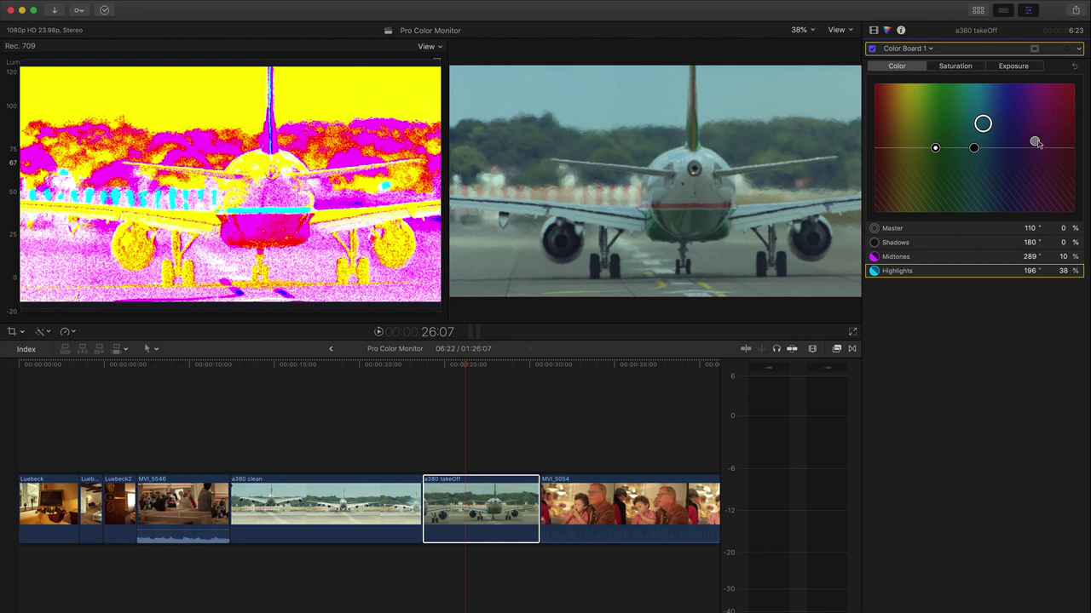
drag(1036, 143, 1038, 140)
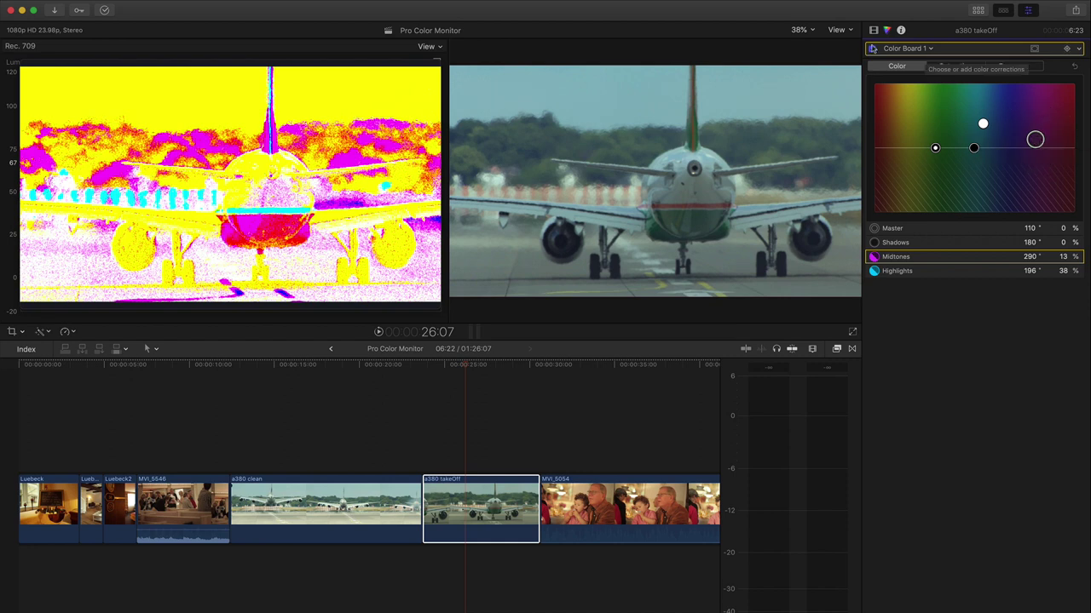
click(871, 50)
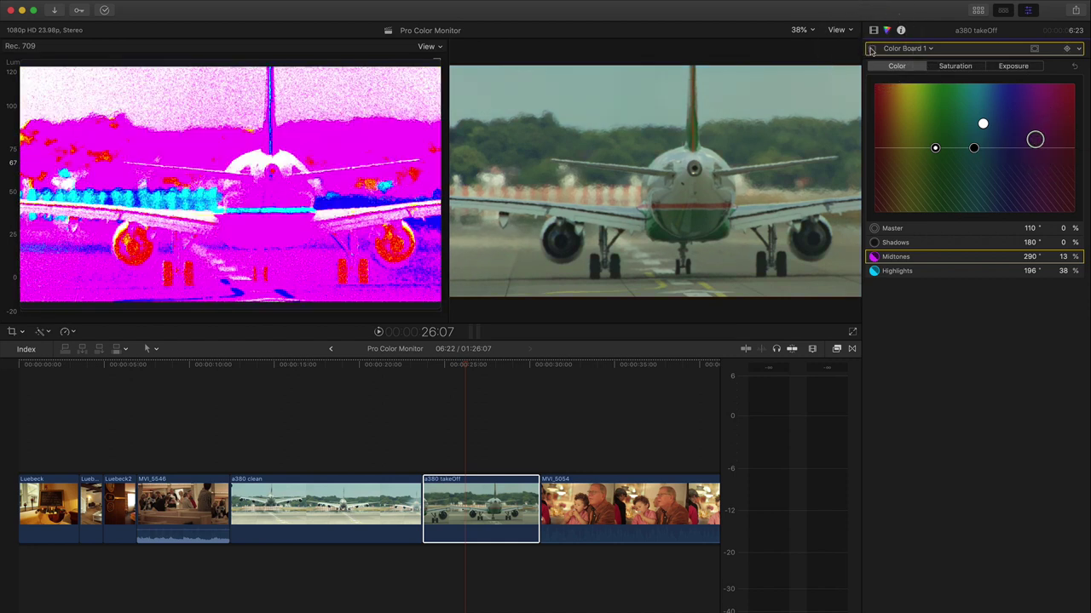
click(870, 50)
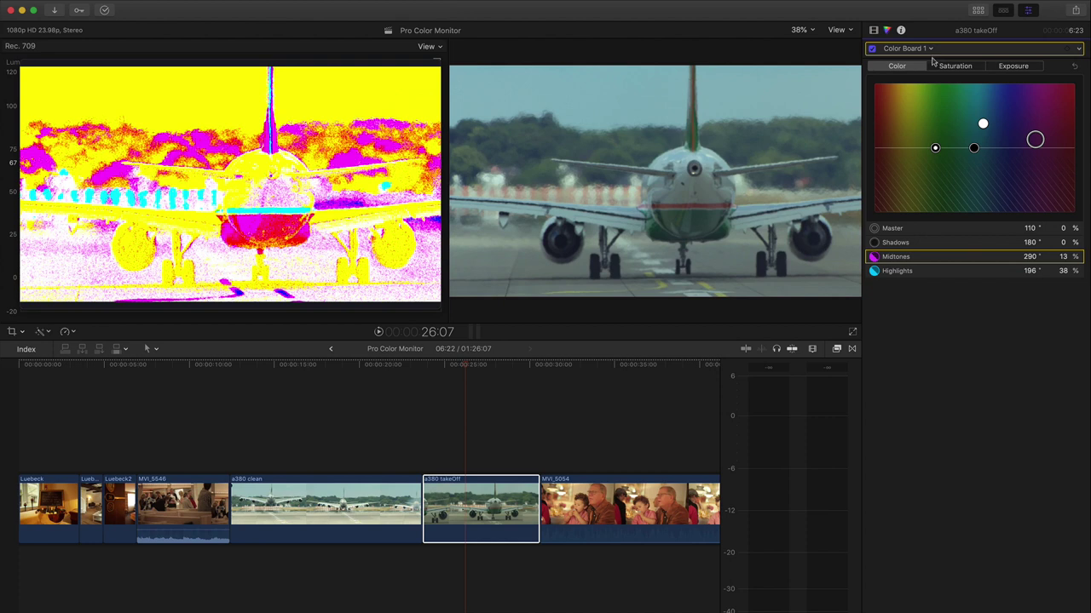
- Examine the available color corrections, the options for Color Board 1, and its entry among the clip's video effects
click(931, 49)
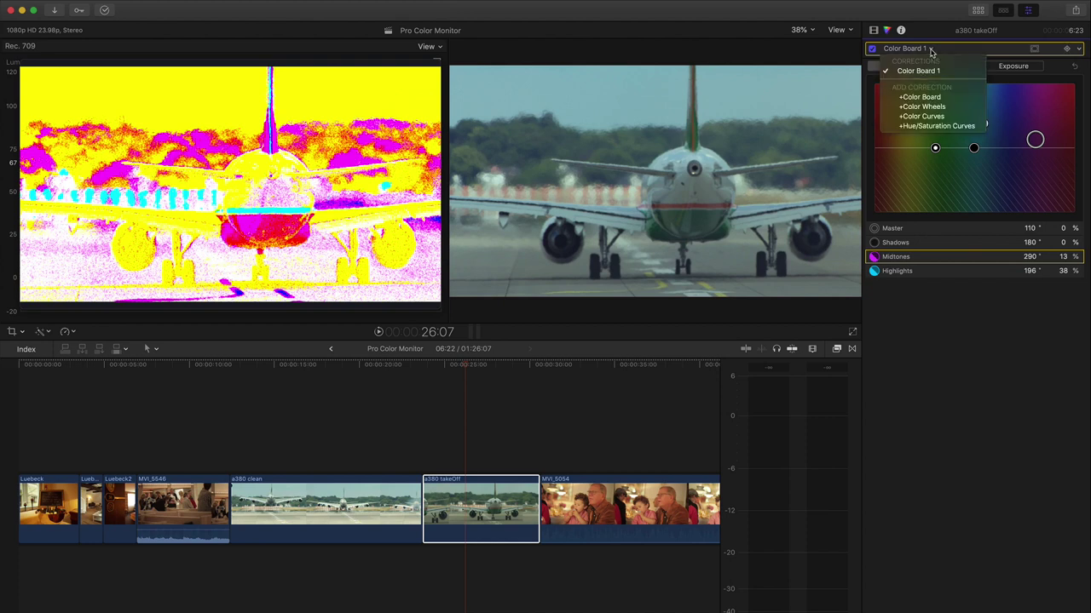
click(976, 50)
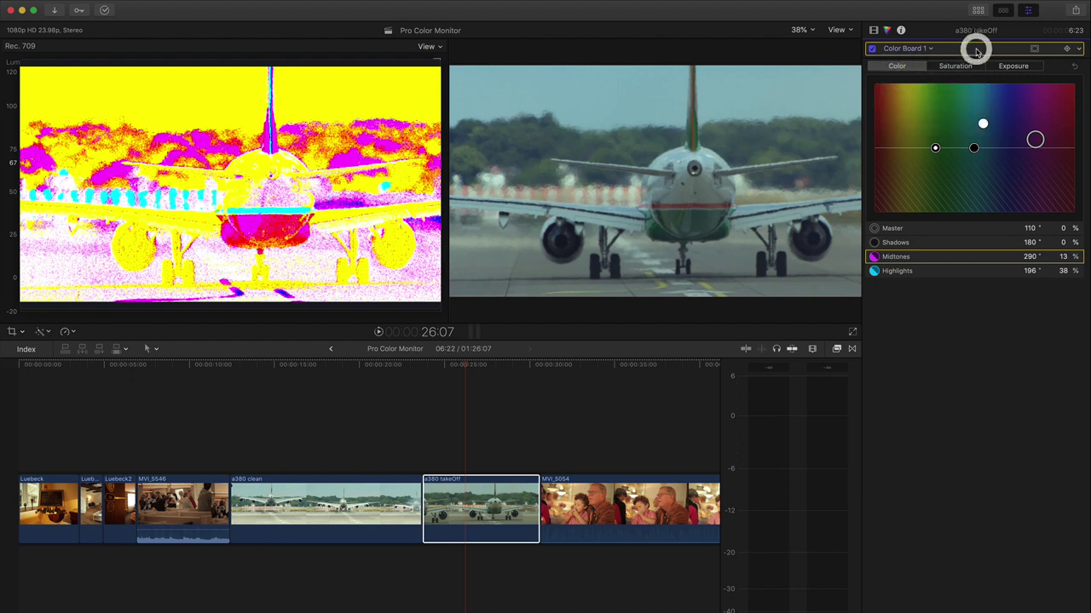
click(1078, 49)
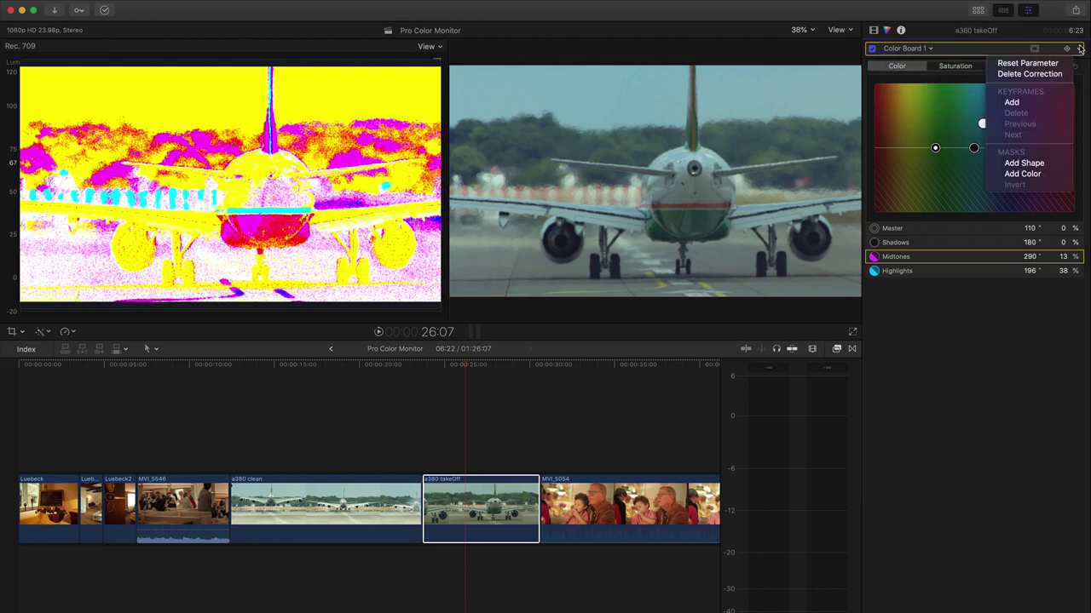
click(944, 51)
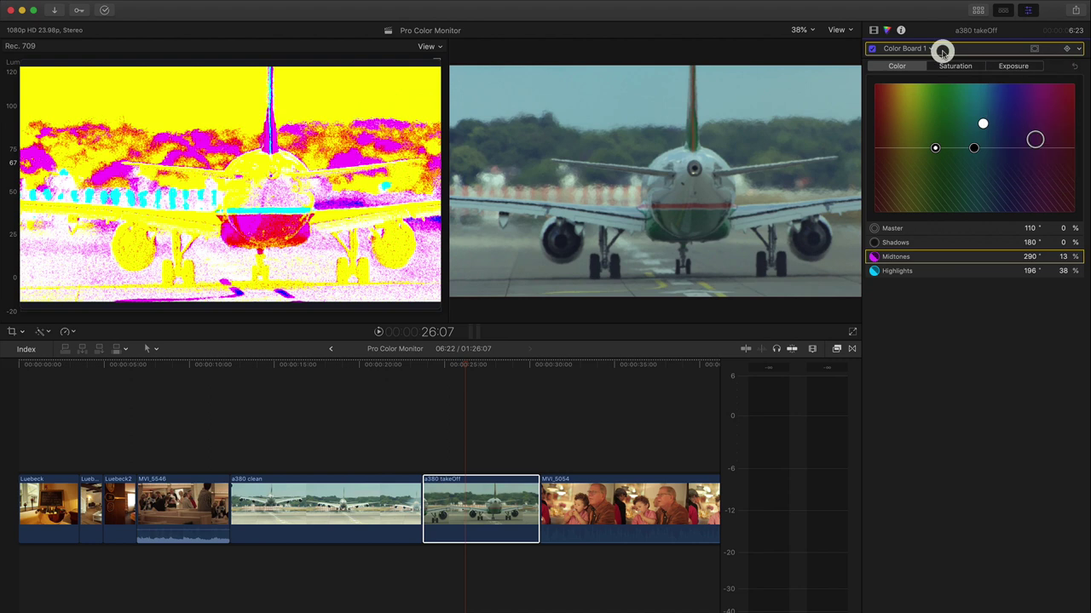
click(880, 32)
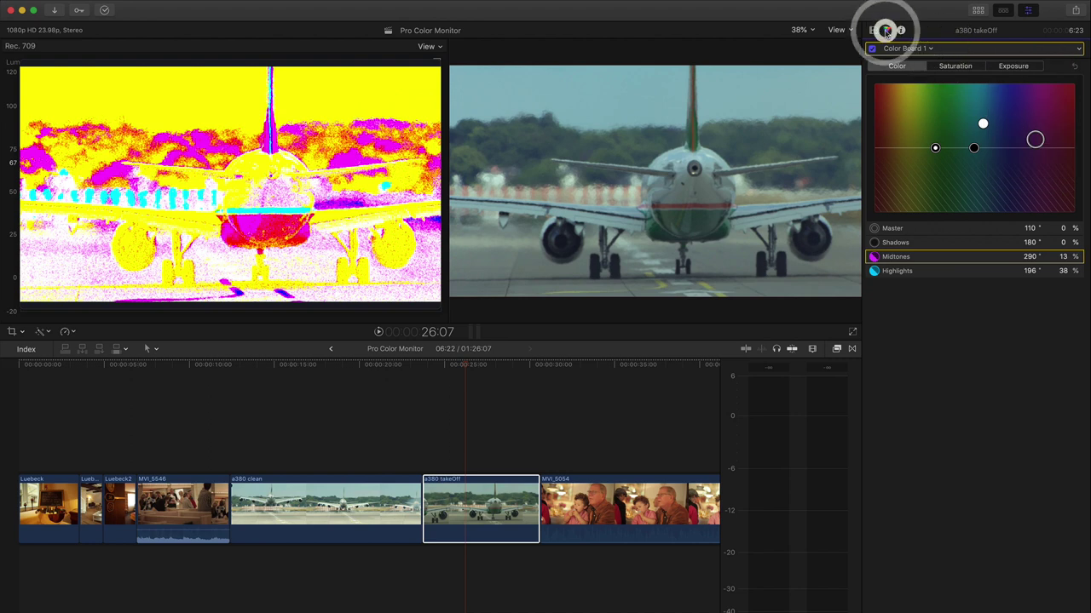
click(875, 30)
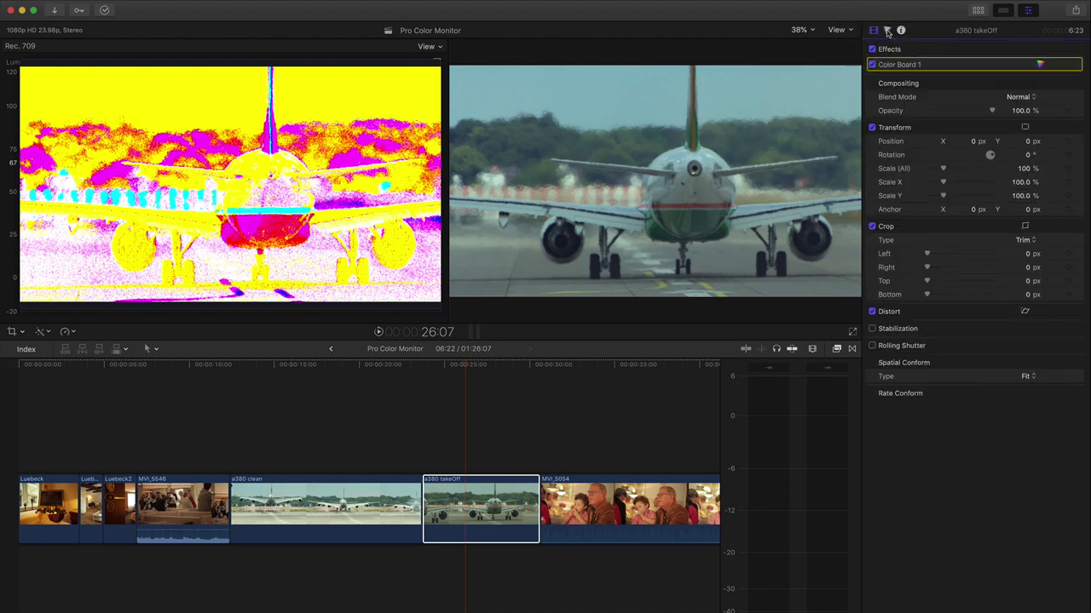
click(986, 67)
drag(916, 66, 925, 74)
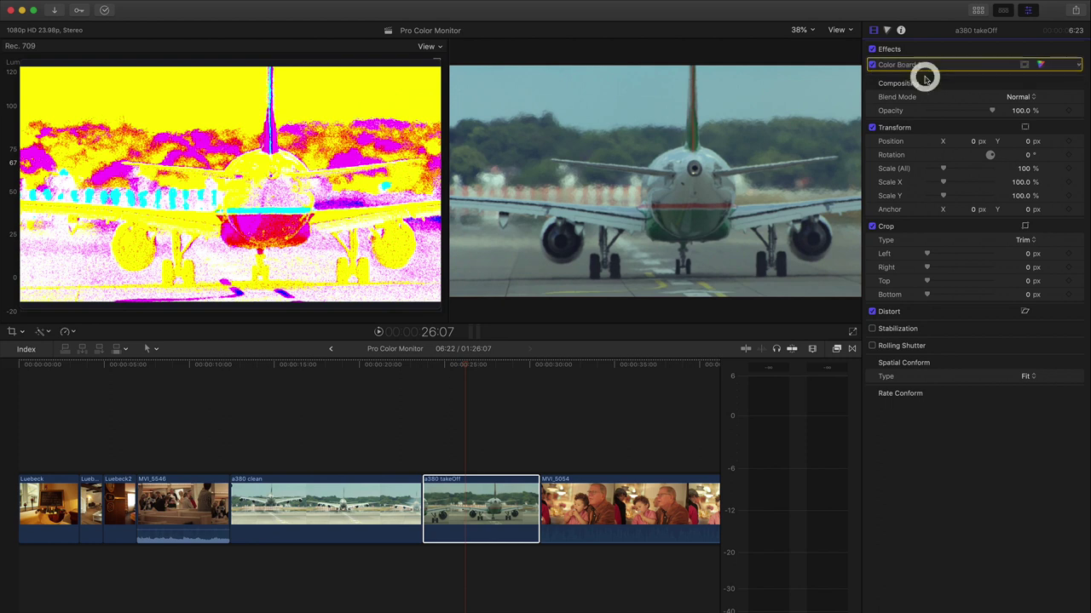
click(887, 31)
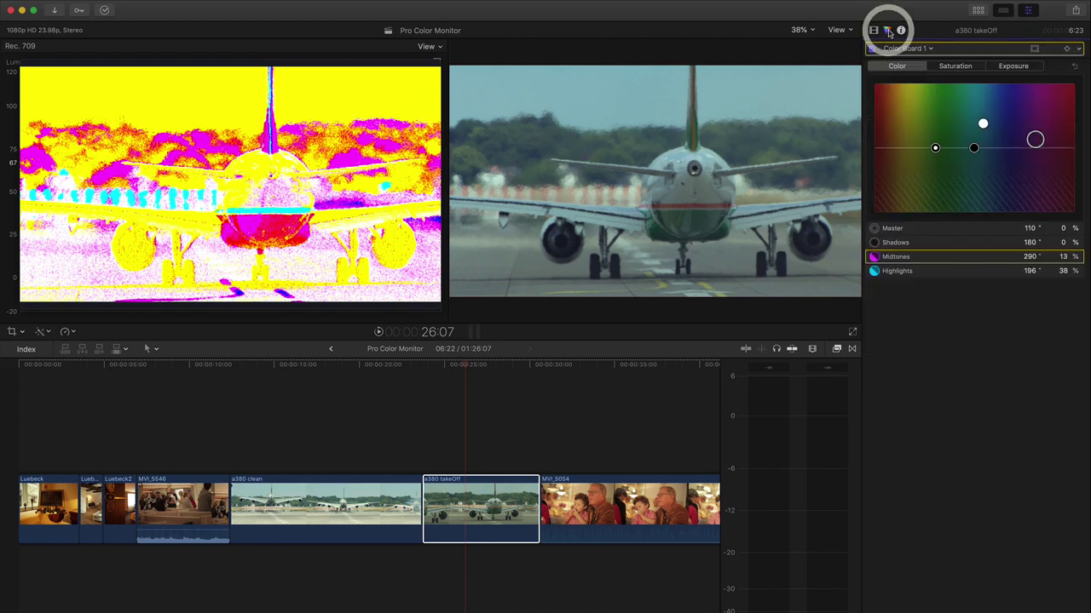
- Add a second Color Board correction to the a380 takeOff clip, and try a highlights shift toward green before resetting it
click(932, 49)
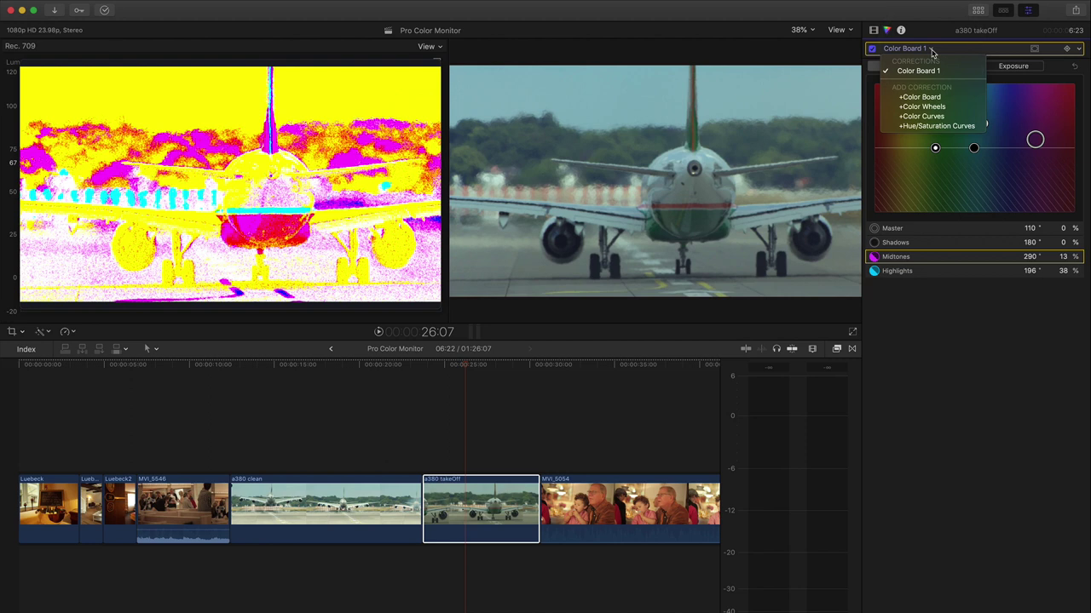
click(927, 98)
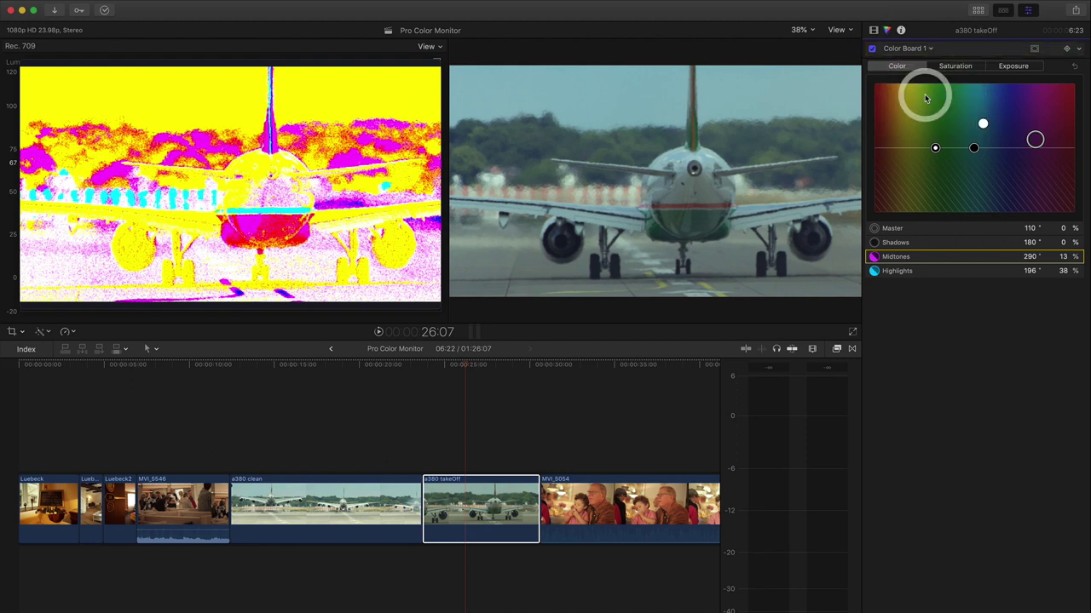
drag(1013, 148, 954, 120)
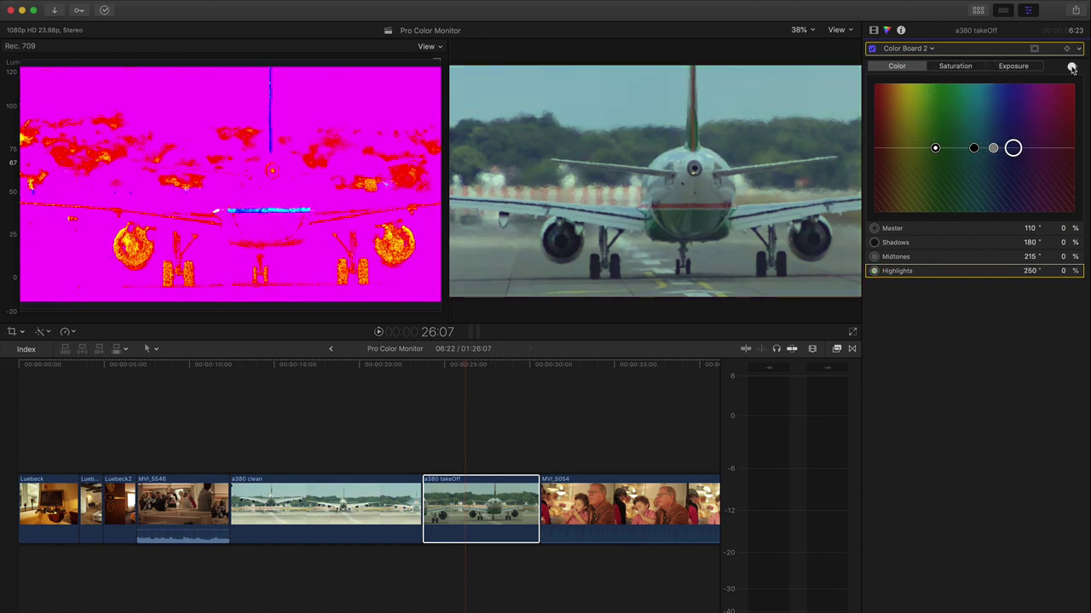
click(1072, 66)
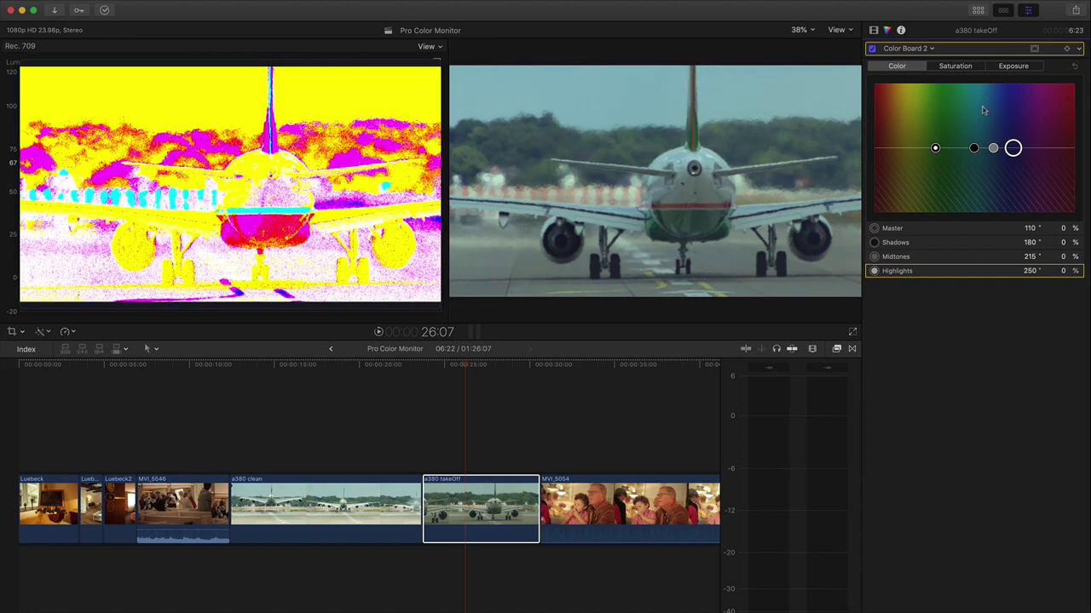
- Set the midtones hue of Color Board 2 to 66° at 0%
click(990, 148)
drag(992, 149, 941, 149)
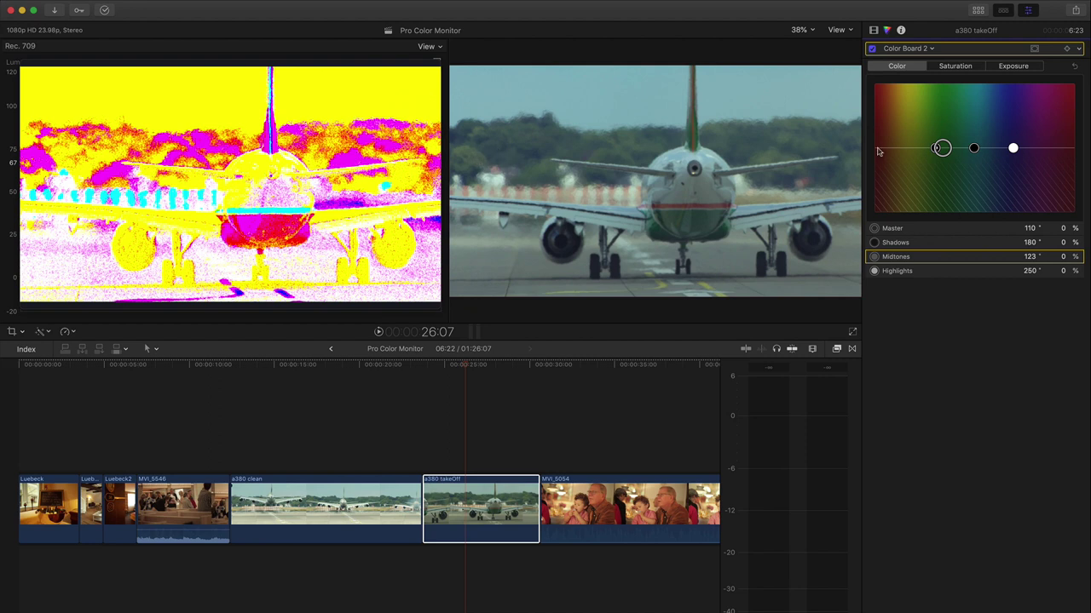
click(943, 150)
drag(943, 150, 910, 148)
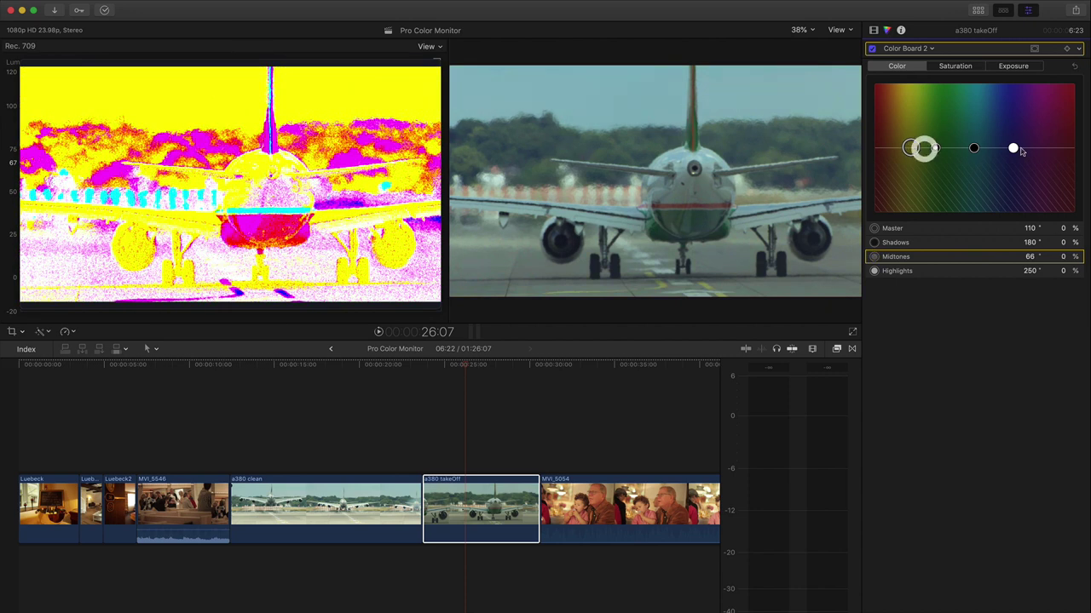
- Shift the Color Board 2 highlights toward yellow, to 58° and 10%, and compare with that correction off and on
drag(1012, 150, 901, 137)
click(872, 49)
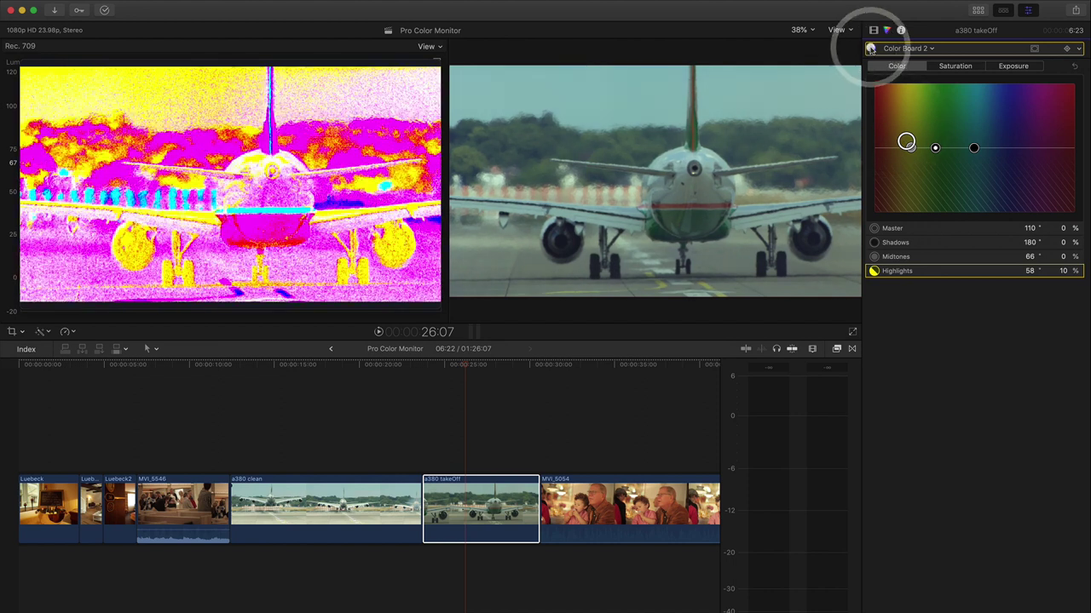
click(871, 49)
click(871, 48)
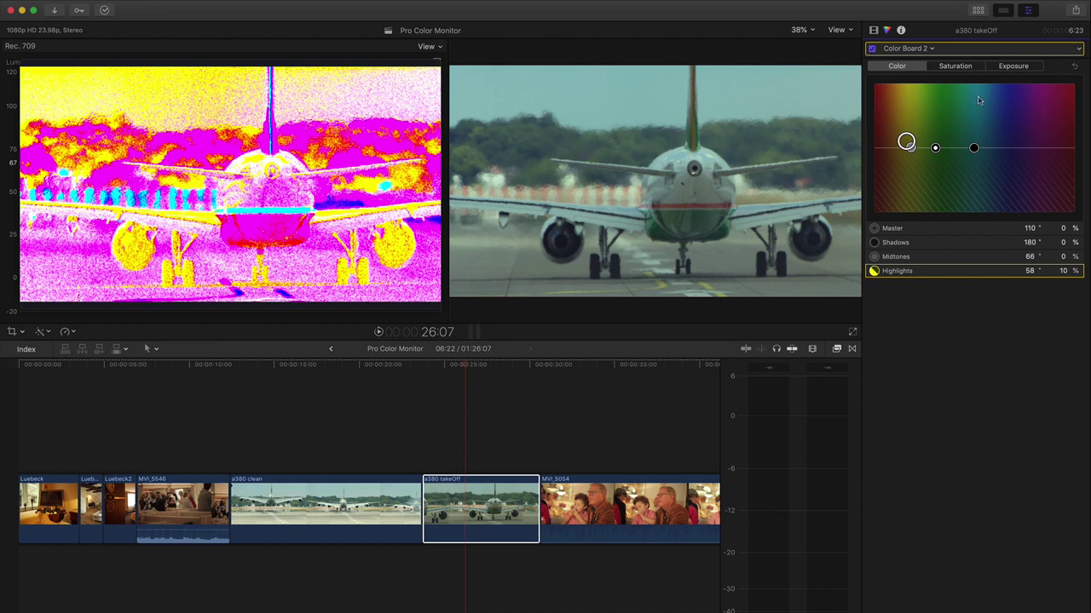
- Turn off Color Board 2 on the a380 takeOff clip and compare the shot with Color Board 1 off and on
click(872, 48)
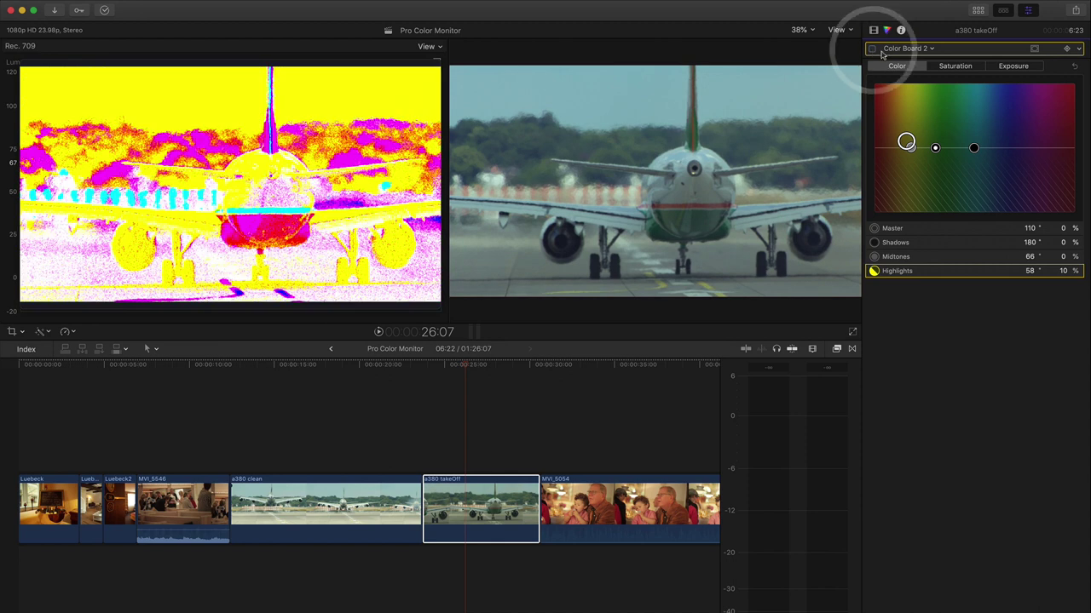
click(927, 48)
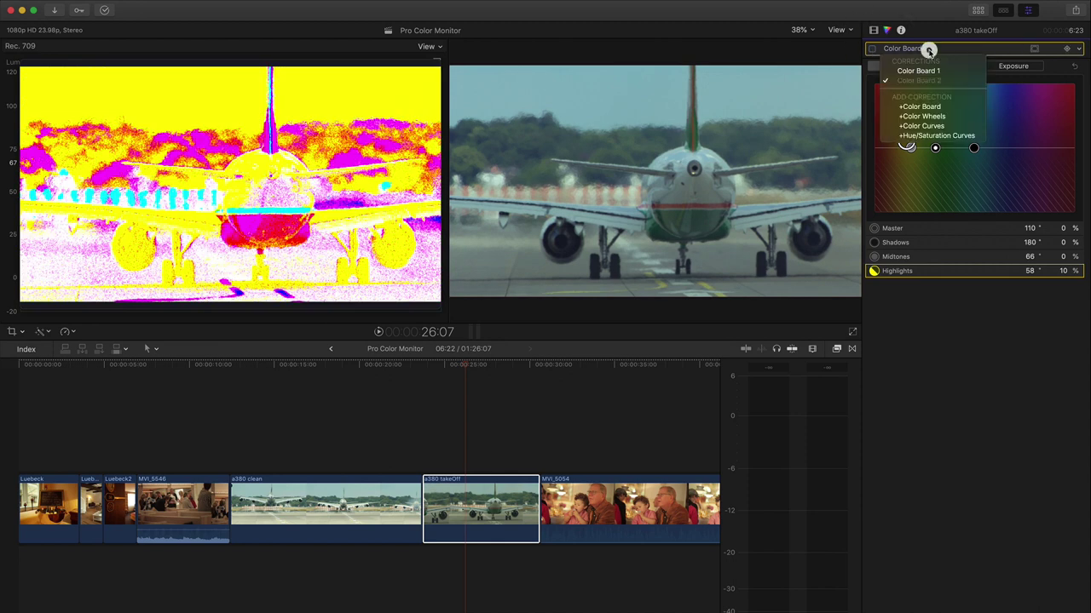
click(920, 71)
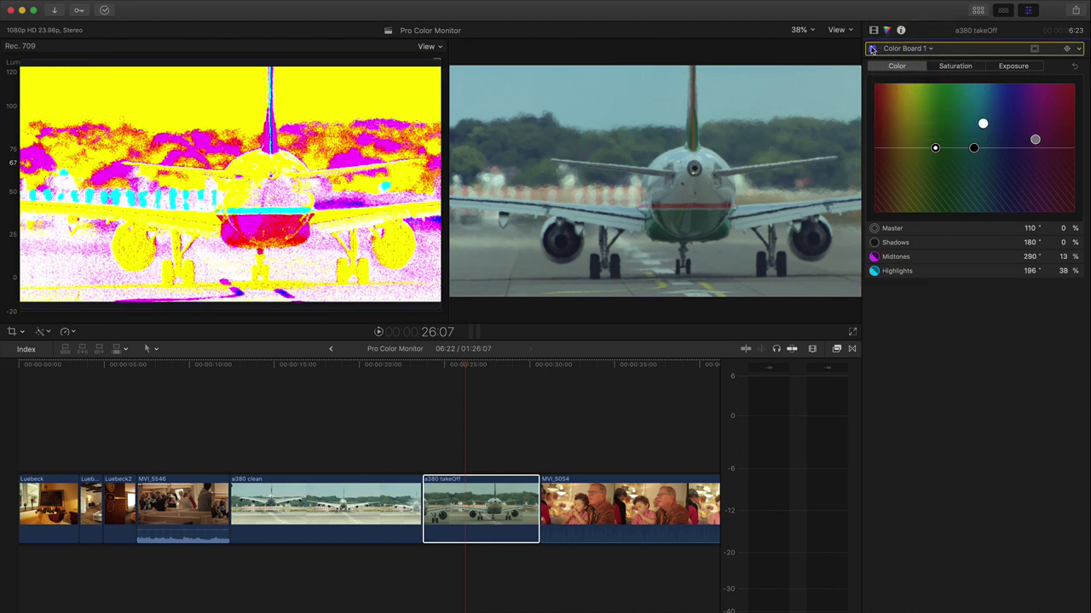
click(872, 48)
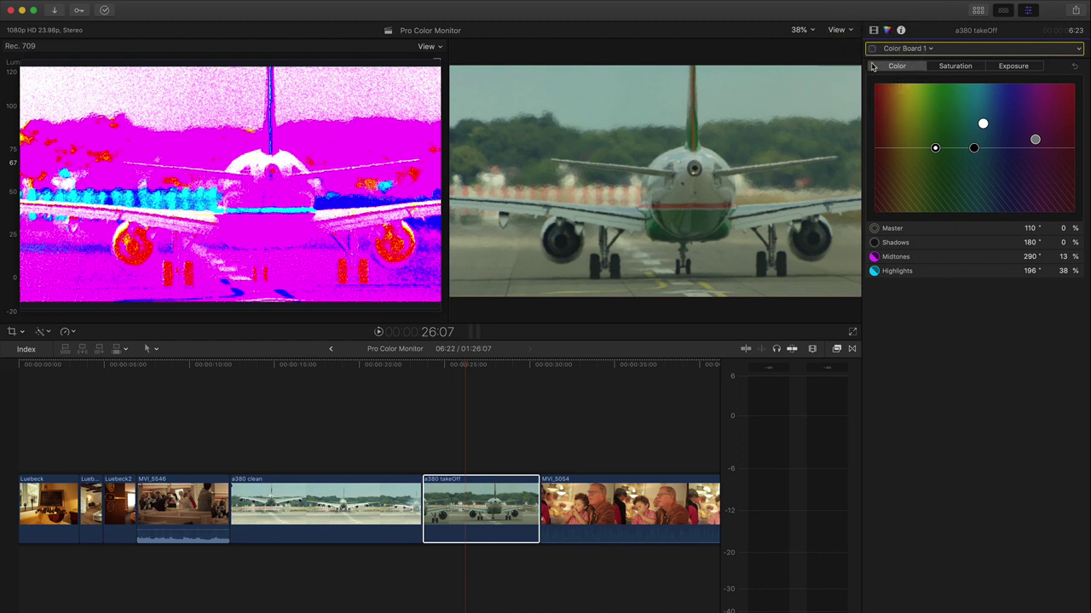
click(873, 49)
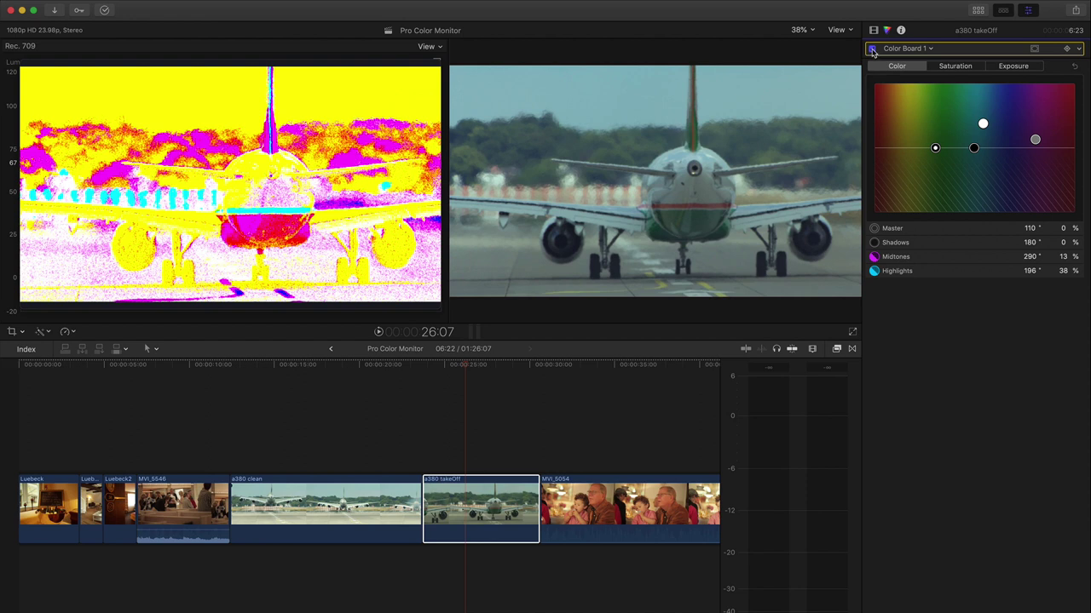
- Reset the Color Board 1 color settings of the MVI_5054 clip, and try a slight highlights shift toward blue before resetting it
click(568, 368)
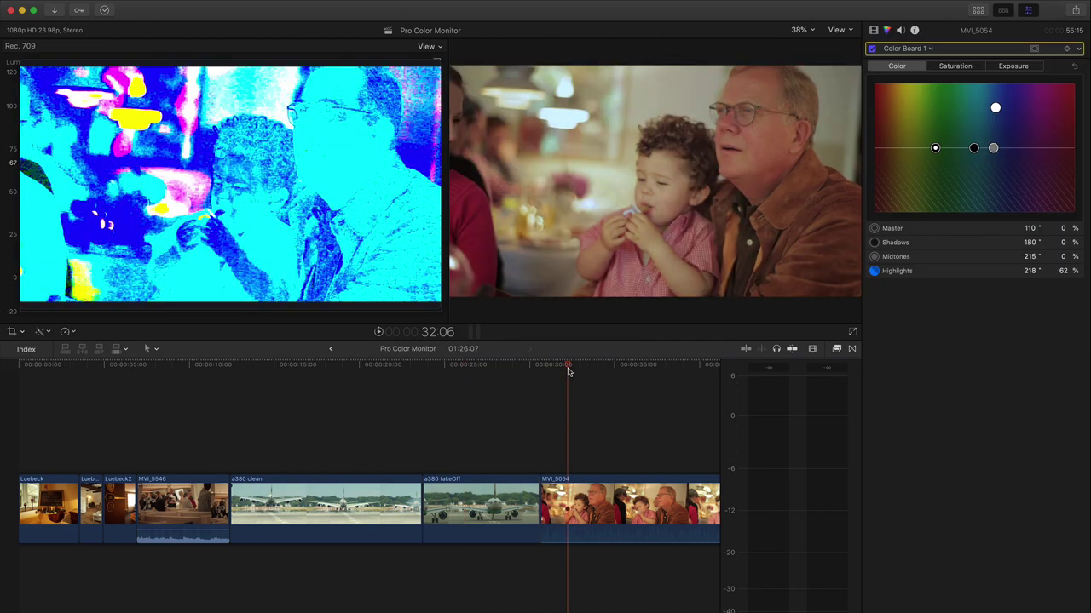
click(610, 499)
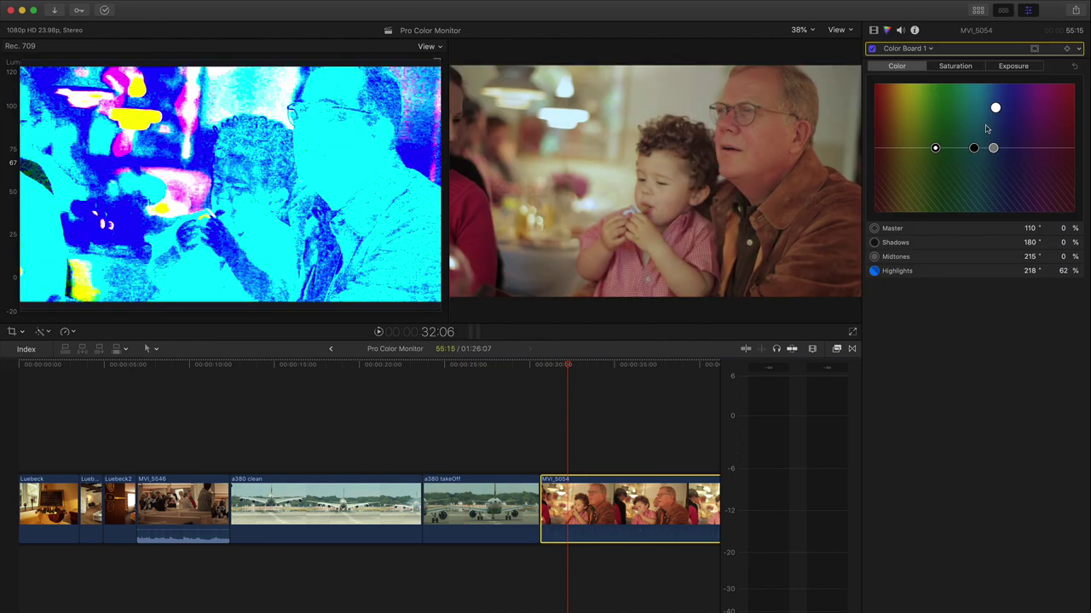
click(1076, 68)
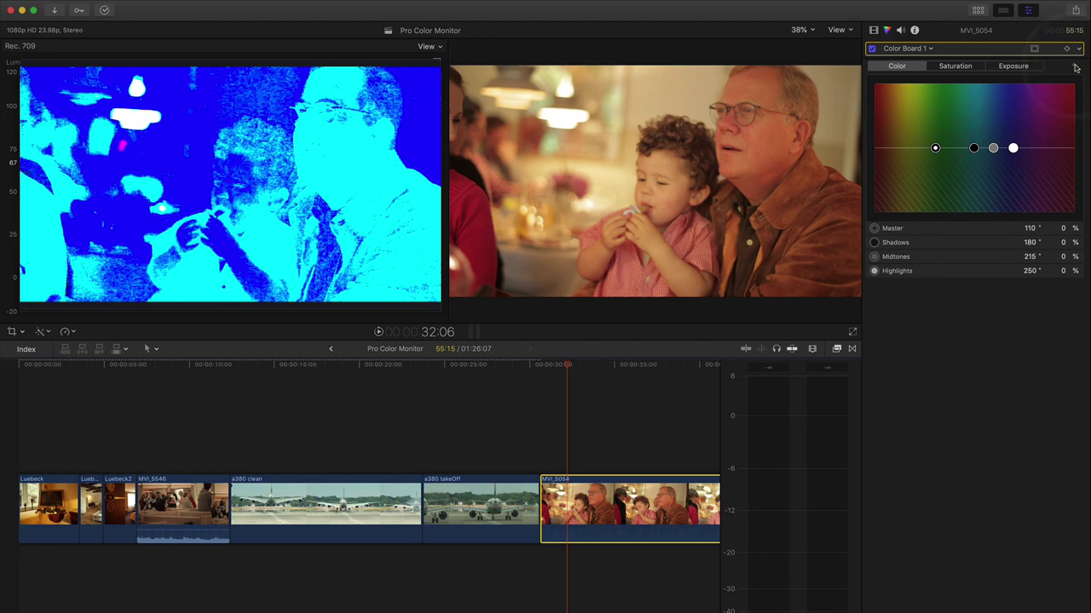
click(426, 126)
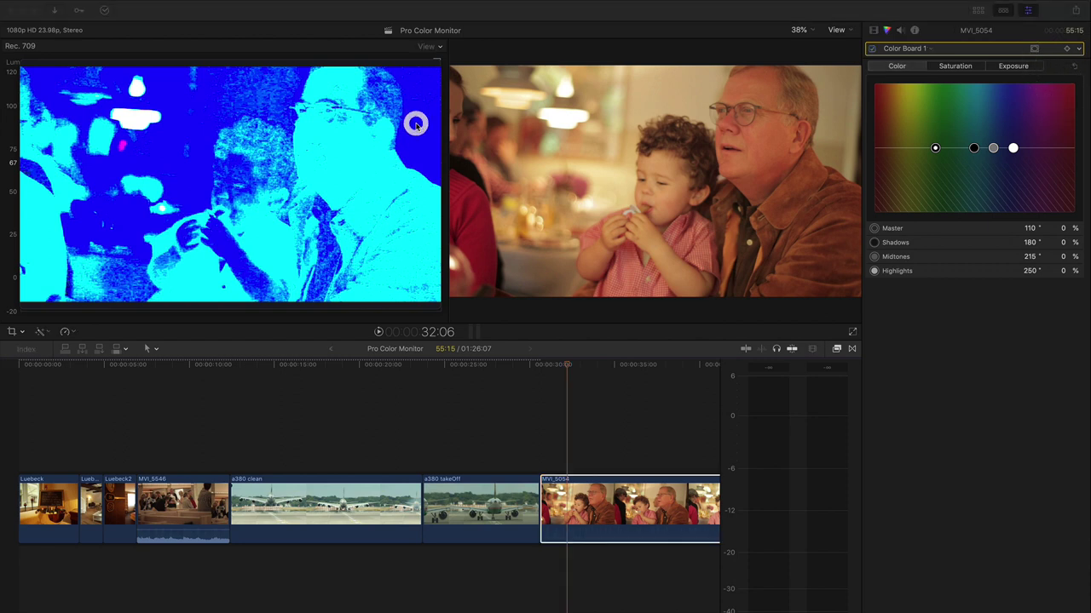
click(677, 91)
click(840, 95)
click(665, 78)
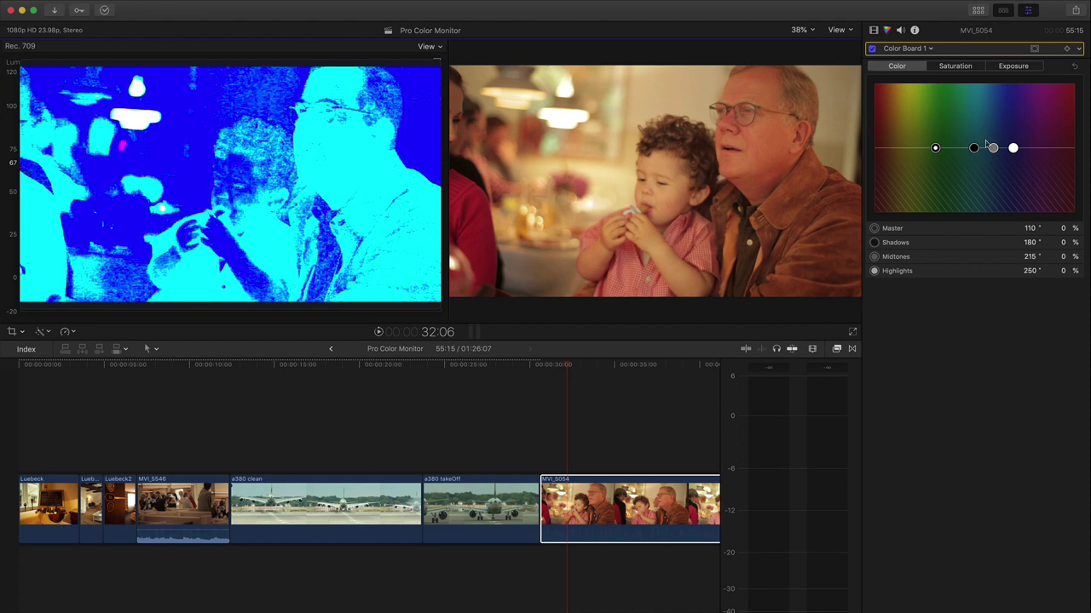
drag(1013, 148, 1011, 144)
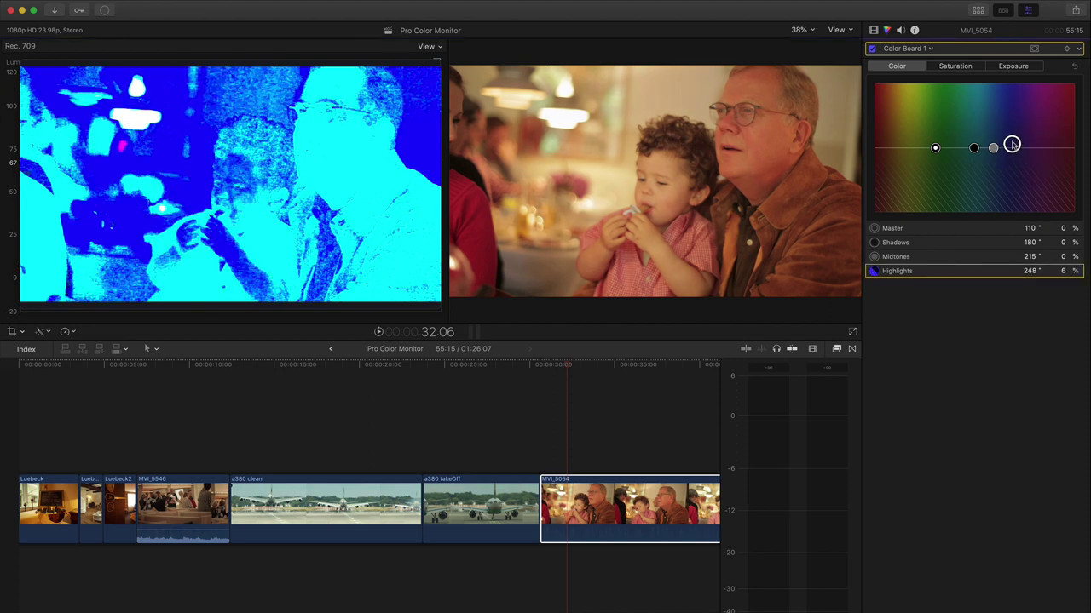
click(1074, 66)
- Add a Color Wheels correction to the MVI_5054 clip and shift its highlights toward blue
click(931, 49)
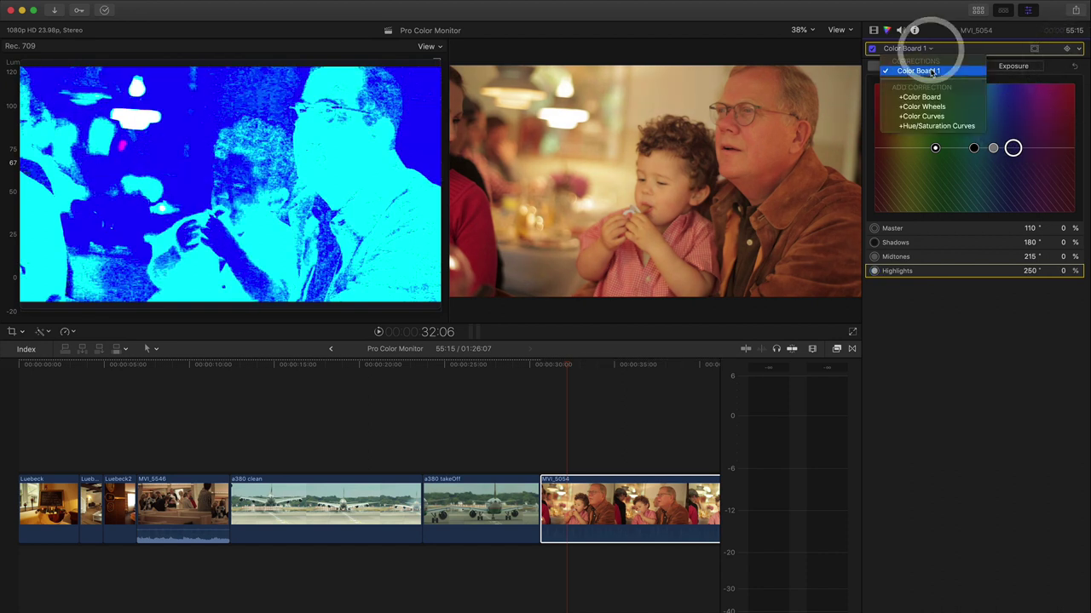
click(938, 108)
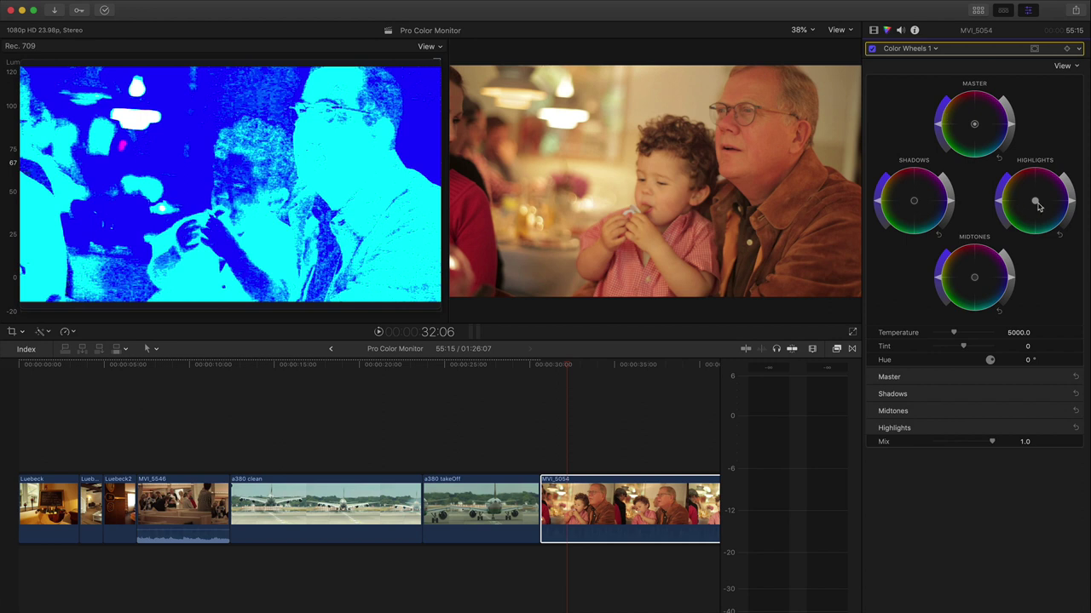
drag(1038, 205, 1064, 218)
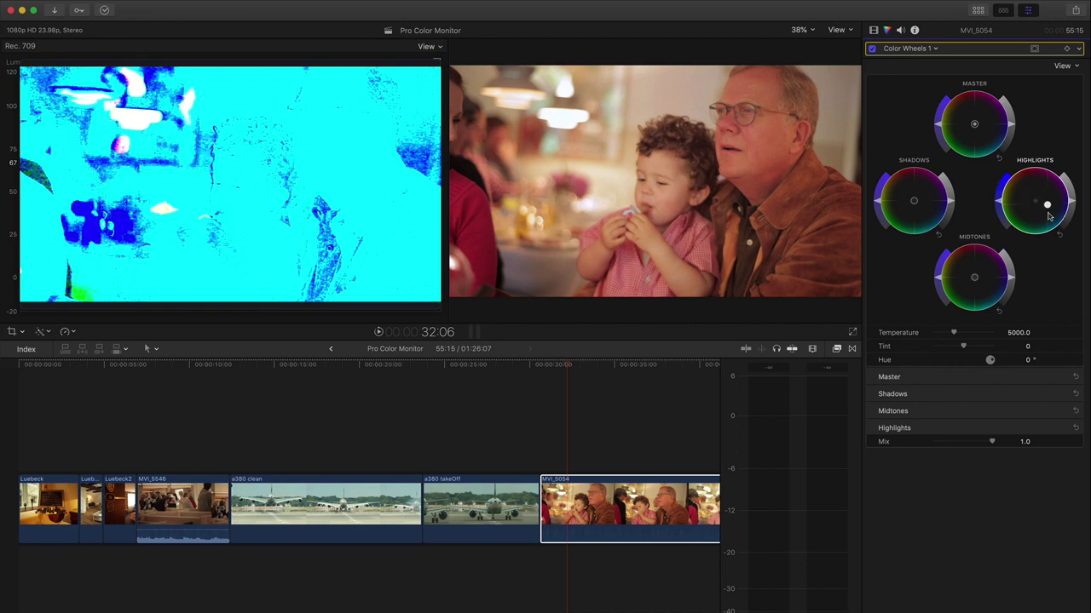
drag(1048, 209, 1053, 212)
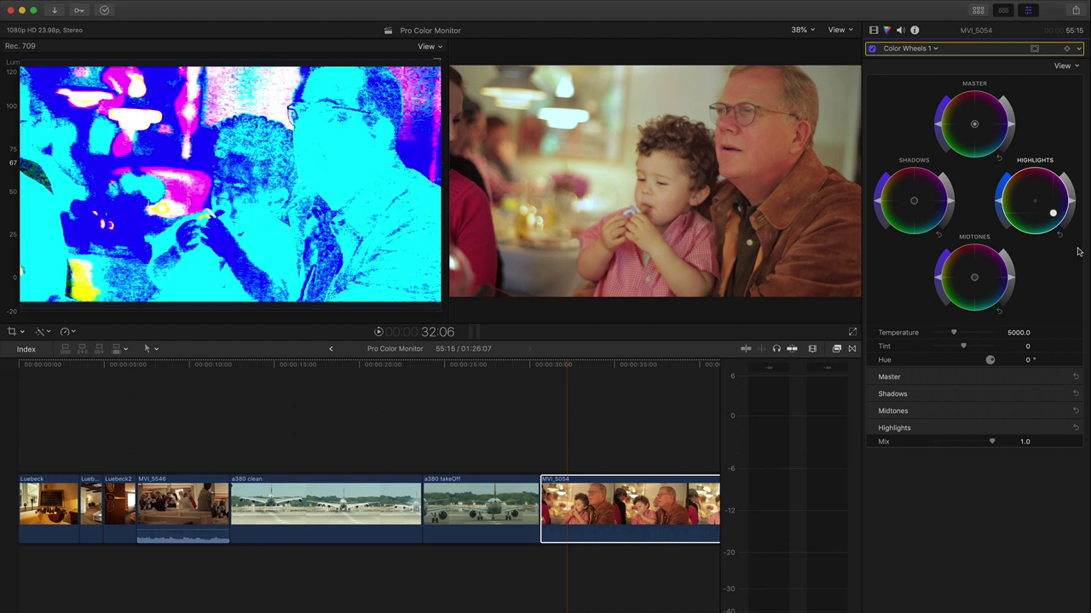
click(1079, 247)
- Shift the Color Wheels 1 midtones slightly toward blue and compare the MVI_5054 clip with that correction off and on
click(974, 278)
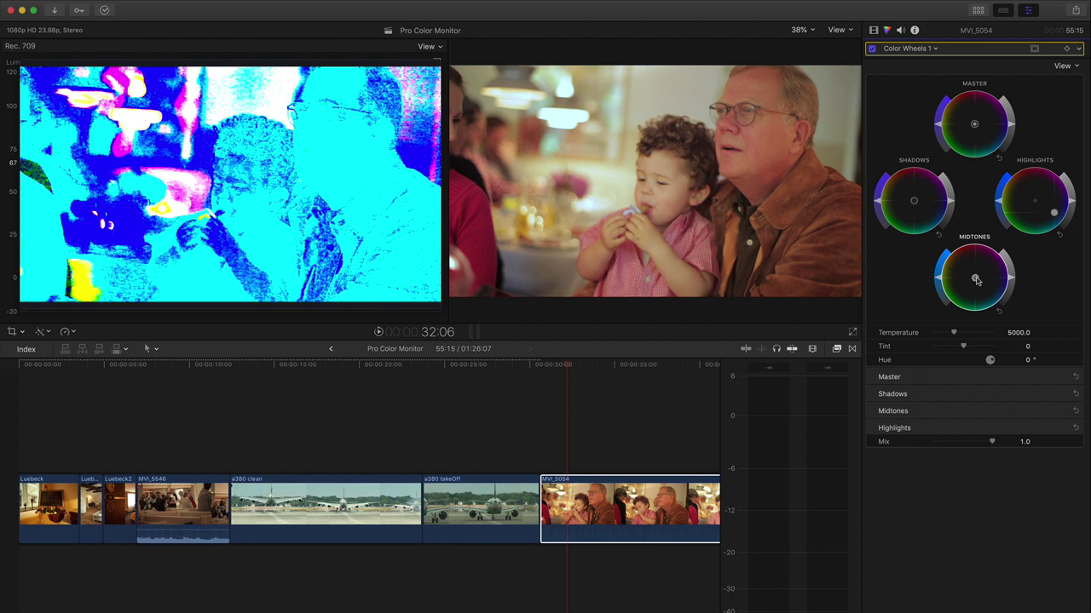
drag(981, 281, 984, 281)
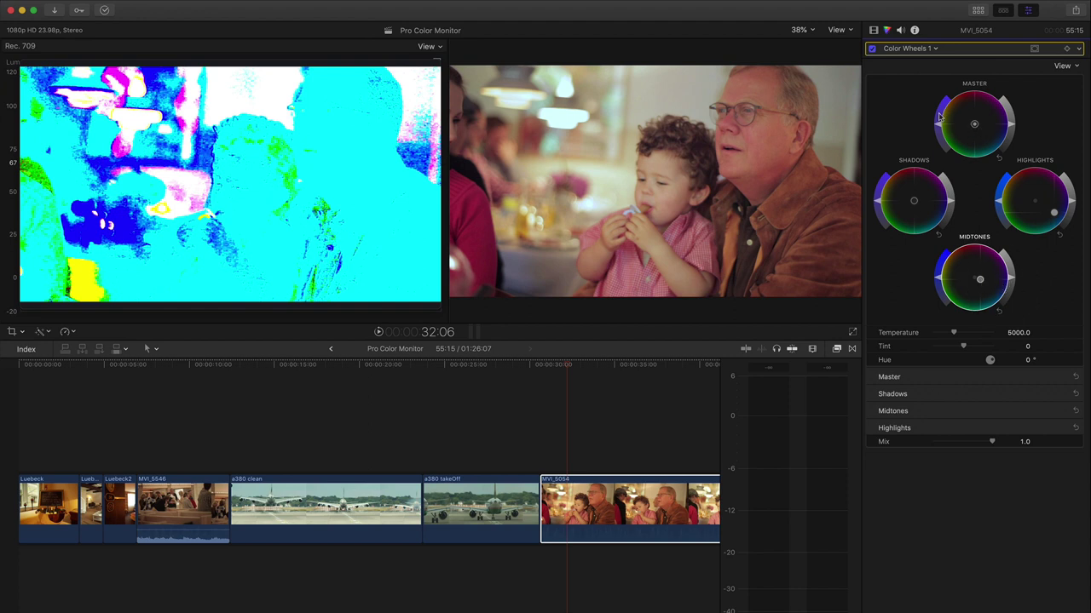
click(872, 53)
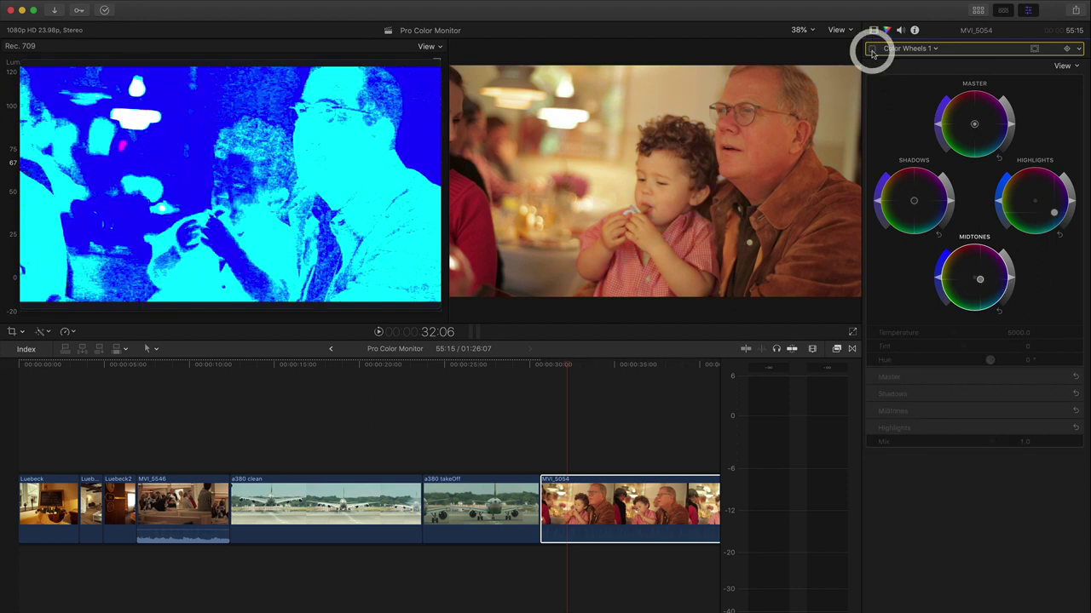
click(872, 53)
click(872, 53)
click(872, 52)
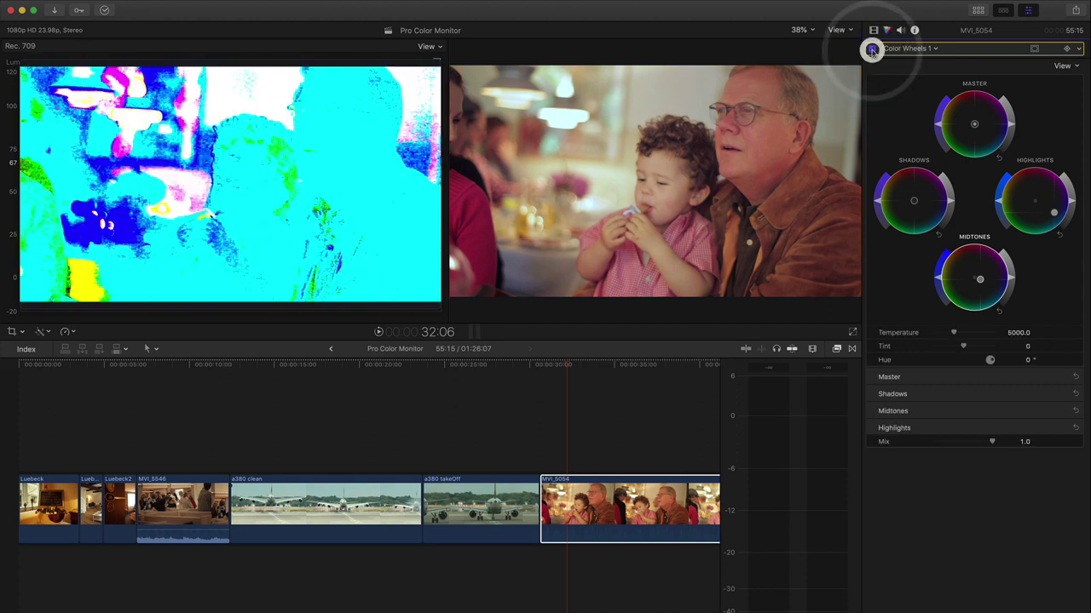
- Try the Color Wheels 1 shadows toward cyan, settle them slightly toward green, and compare with the correction off and on
click(915, 203)
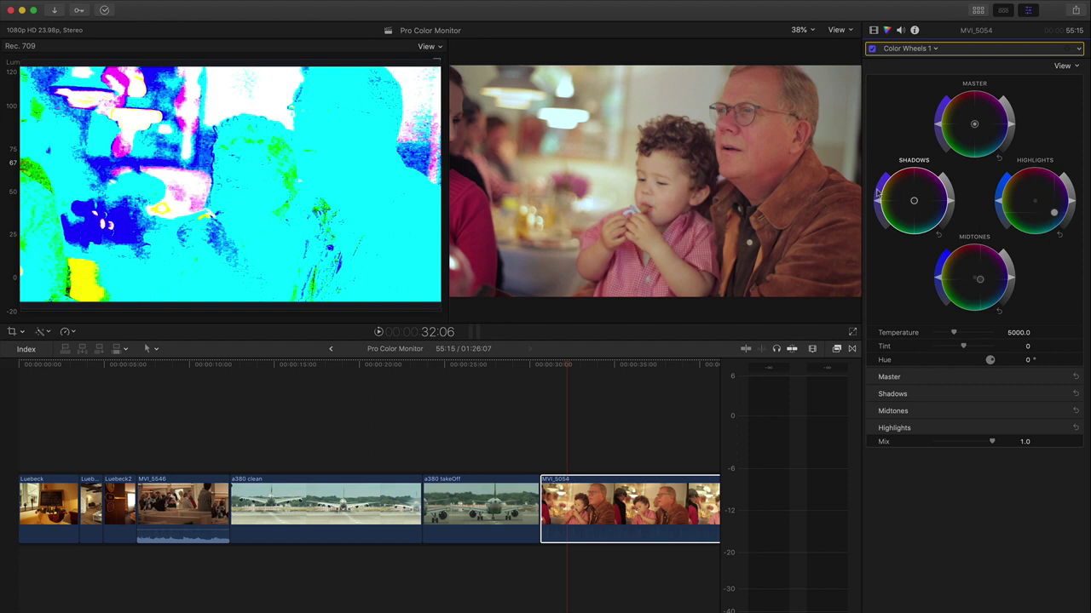
mouse_move(914, 203)
mouse_down()
mouse_move(940, 210)
mouse_move(924, 231)
mouse_move(921, 209)
mouse_up()
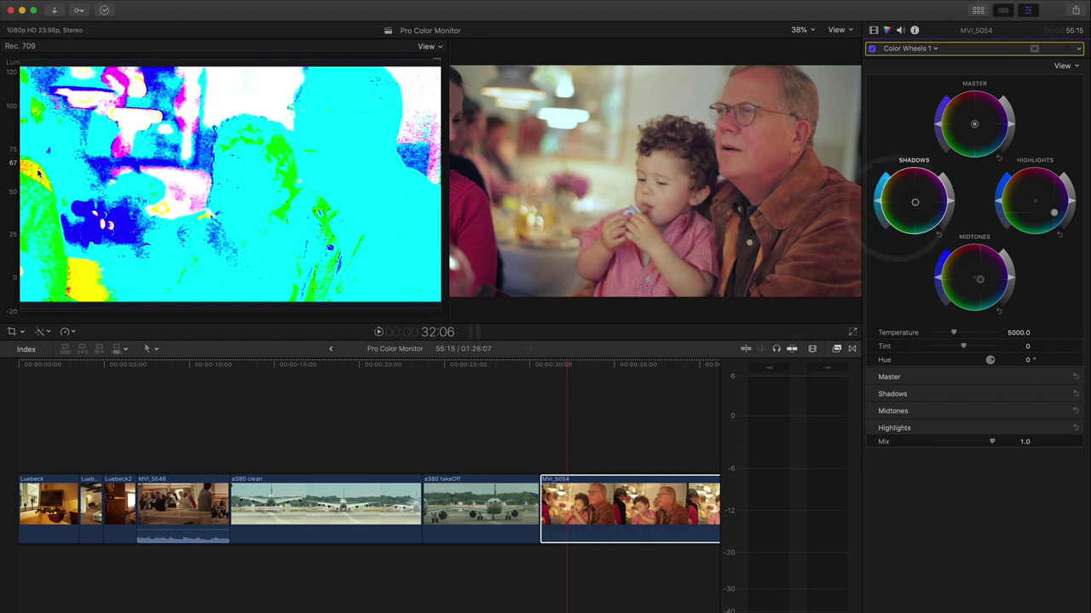
click(916, 204)
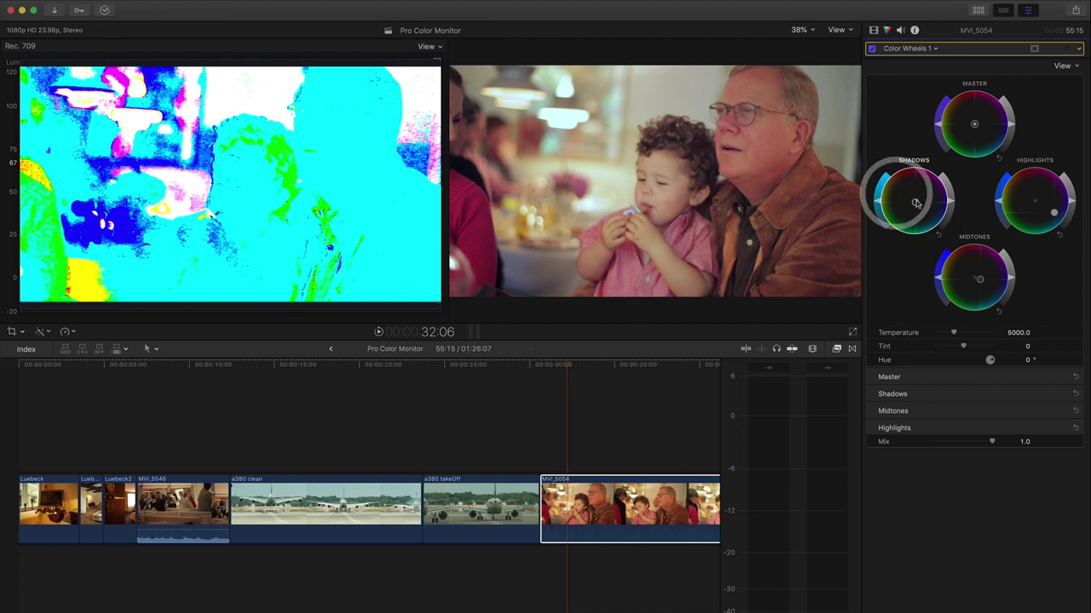
drag(900, 199, 910, 200)
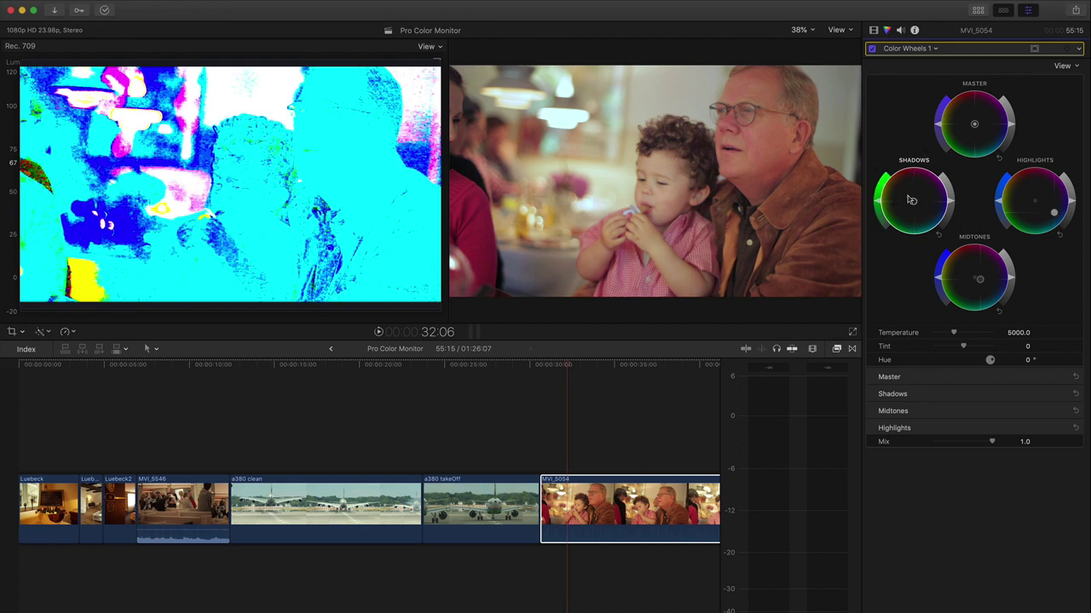
click(872, 48)
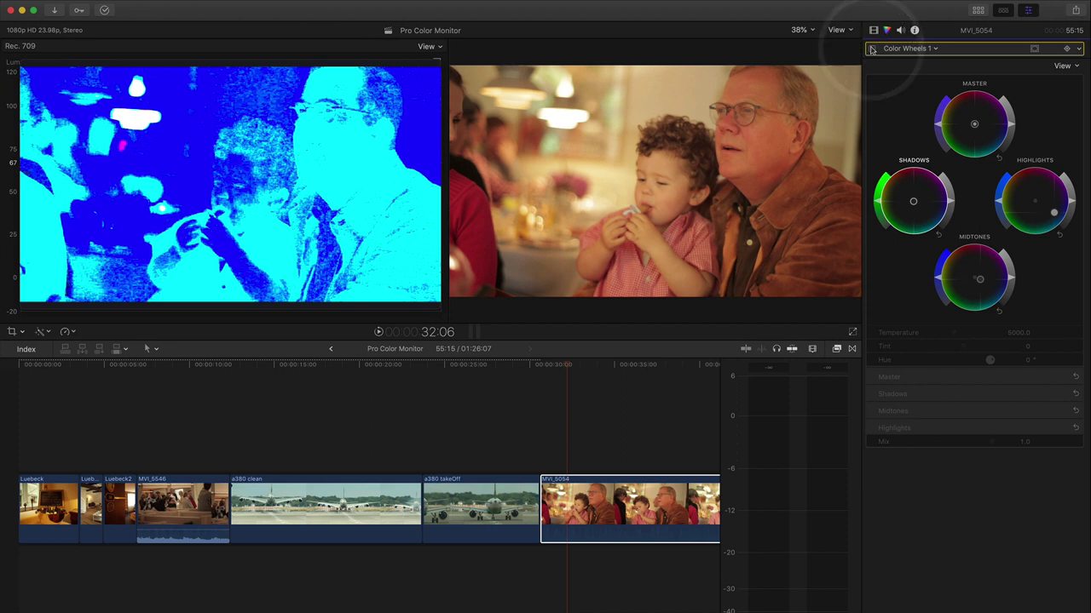
click(872, 48)
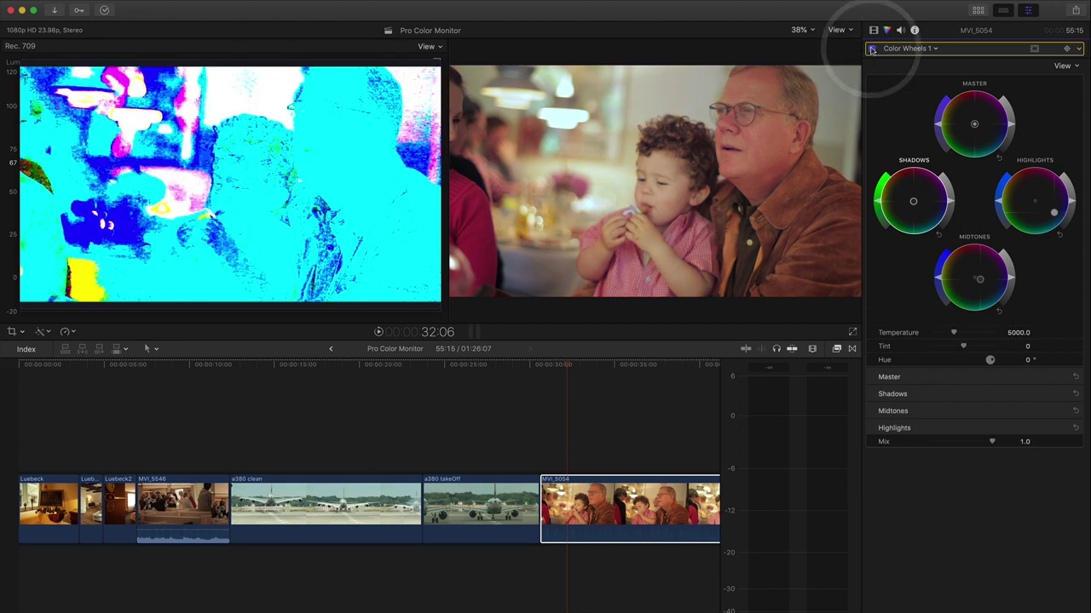
click(872, 48)
click(872, 48)
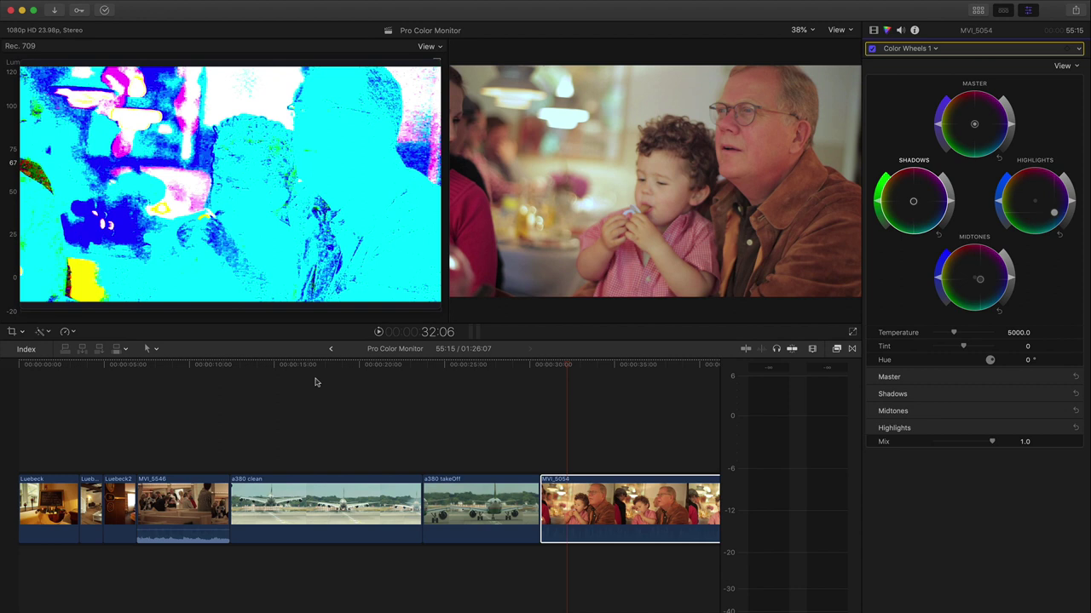
- Select the Luebeck clip with the playhead at 2:09 and reset its Color Board 1 color settings
click(60, 364)
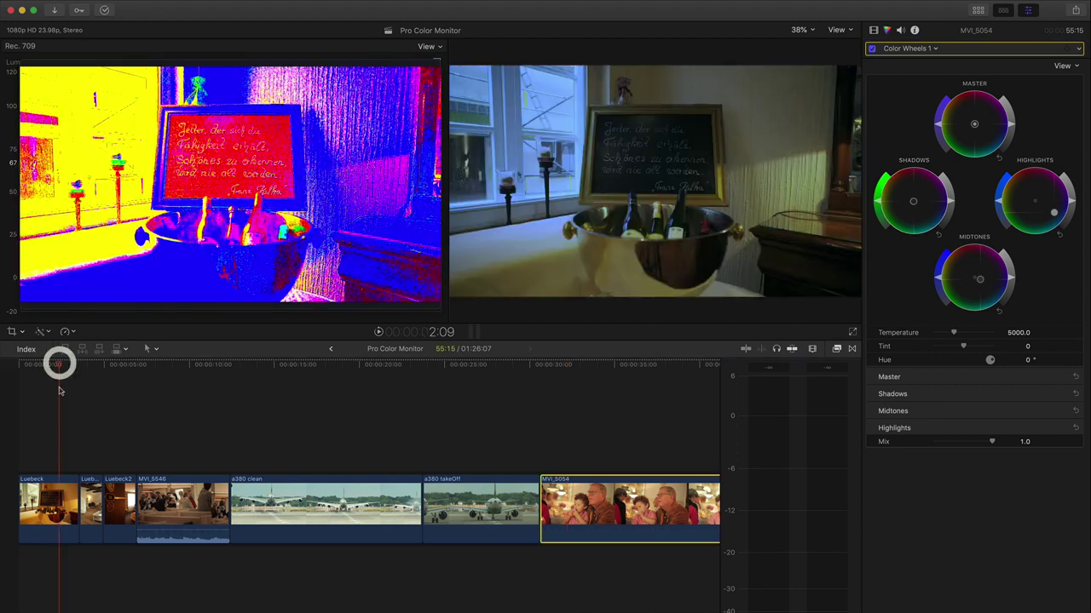
click(51, 492)
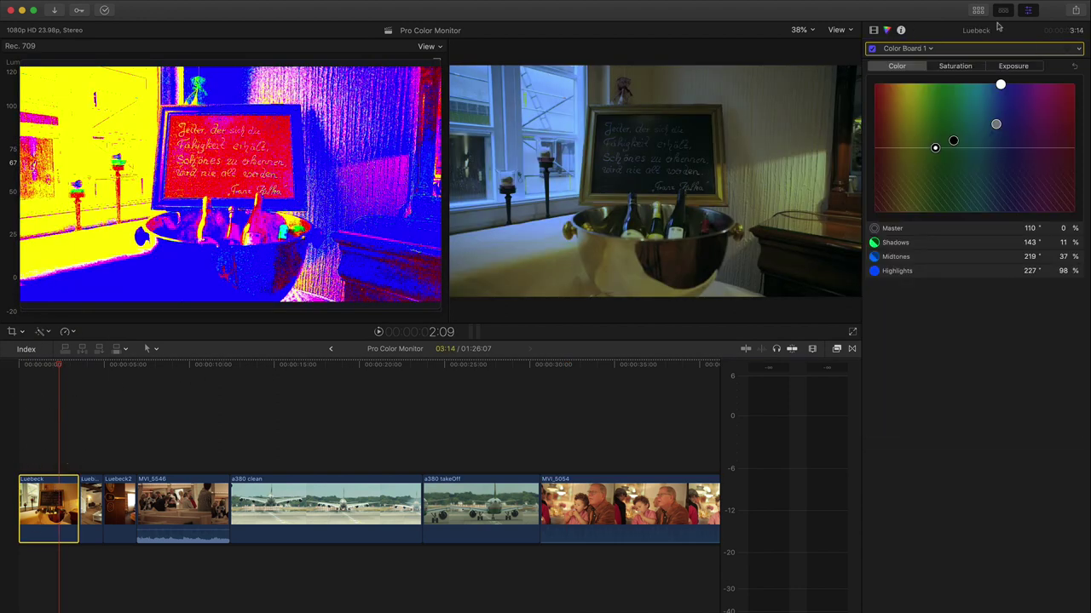
click(1075, 68)
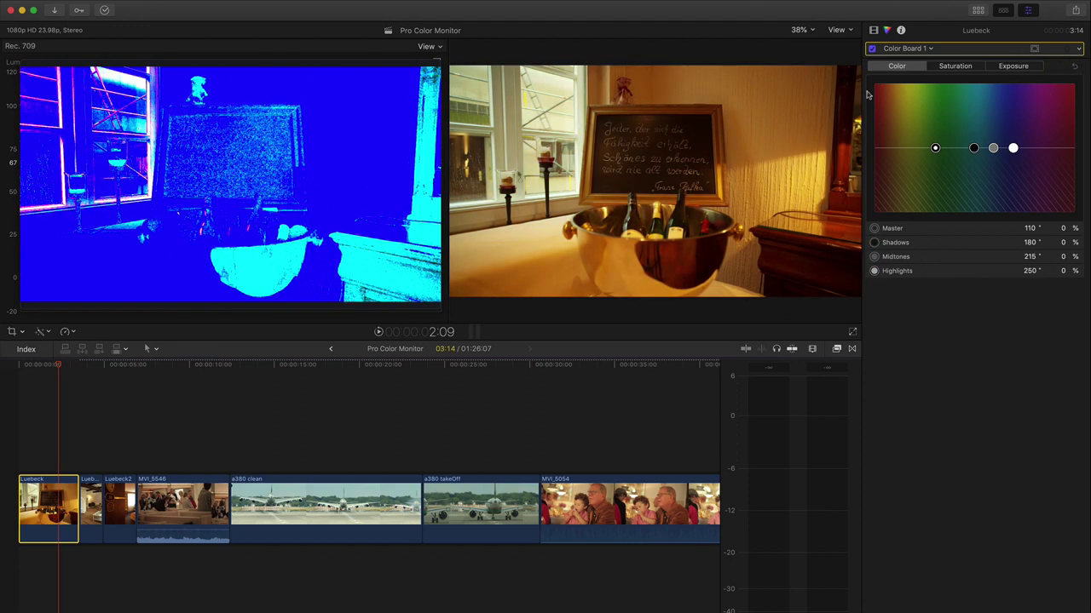
click(375, 132)
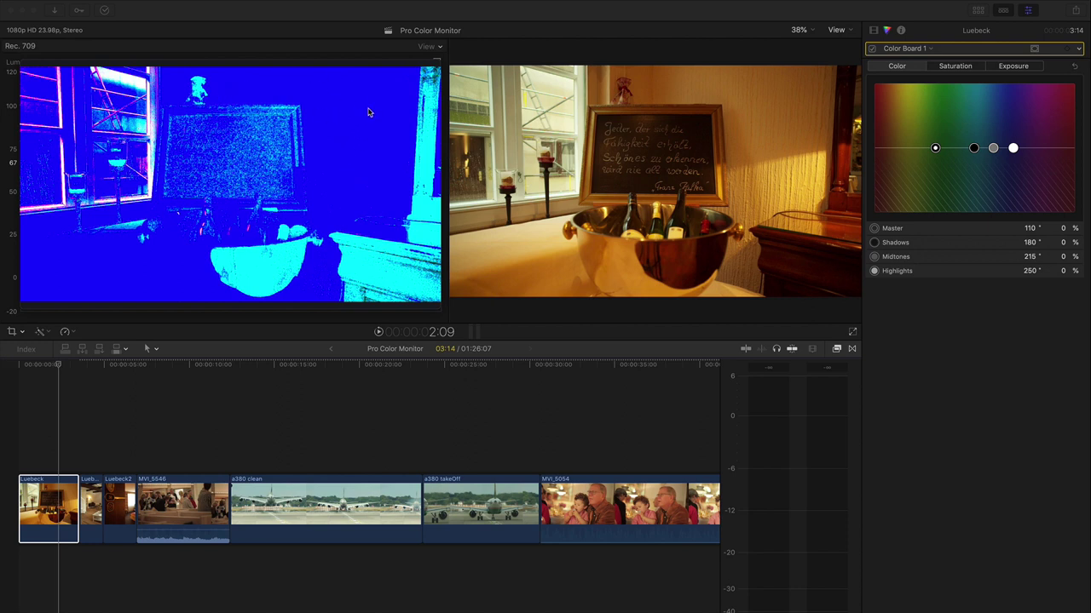
click(818, 203)
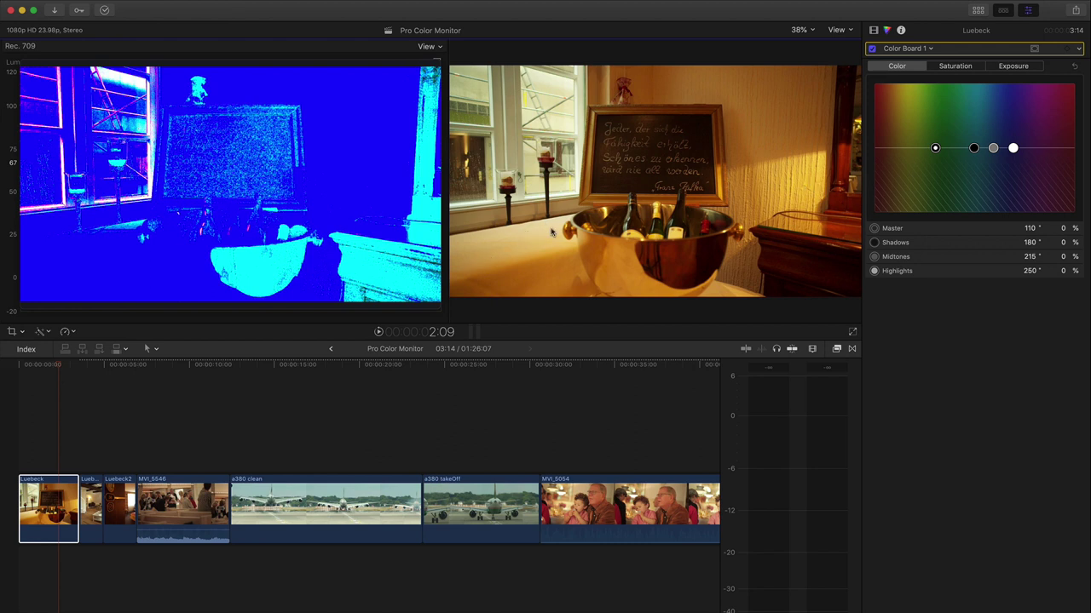
click(190, 175)
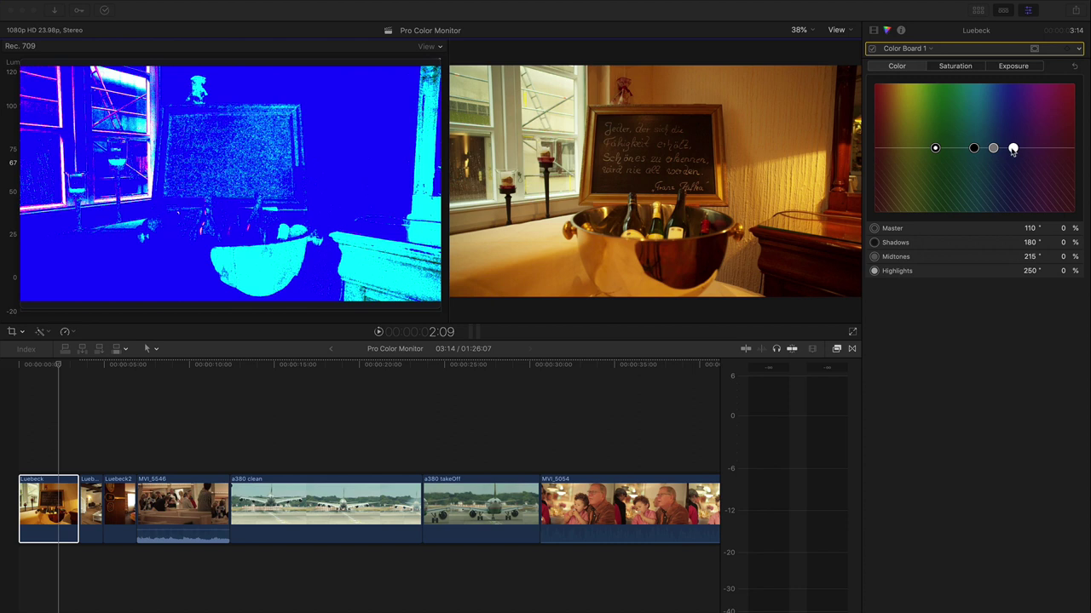
- Shift the Luebeck clip's Color Board 1 highlights to 222° and 78%, and its midtones to 231° and 26%
drag(1012, 148, 996, 98)
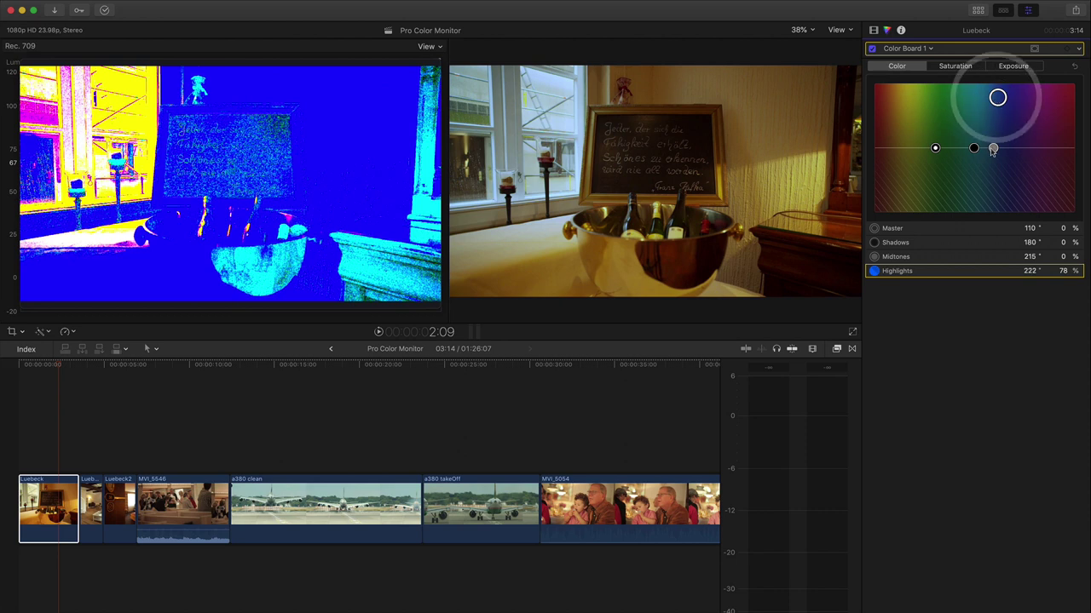
drag(993, 149, 1003, 132)
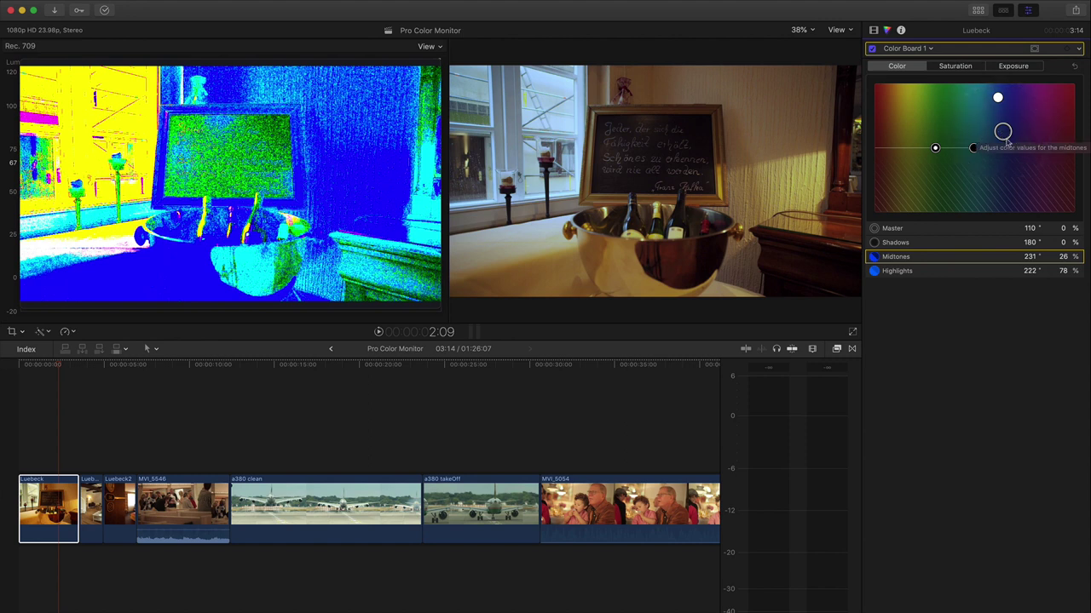
click(102, 256)
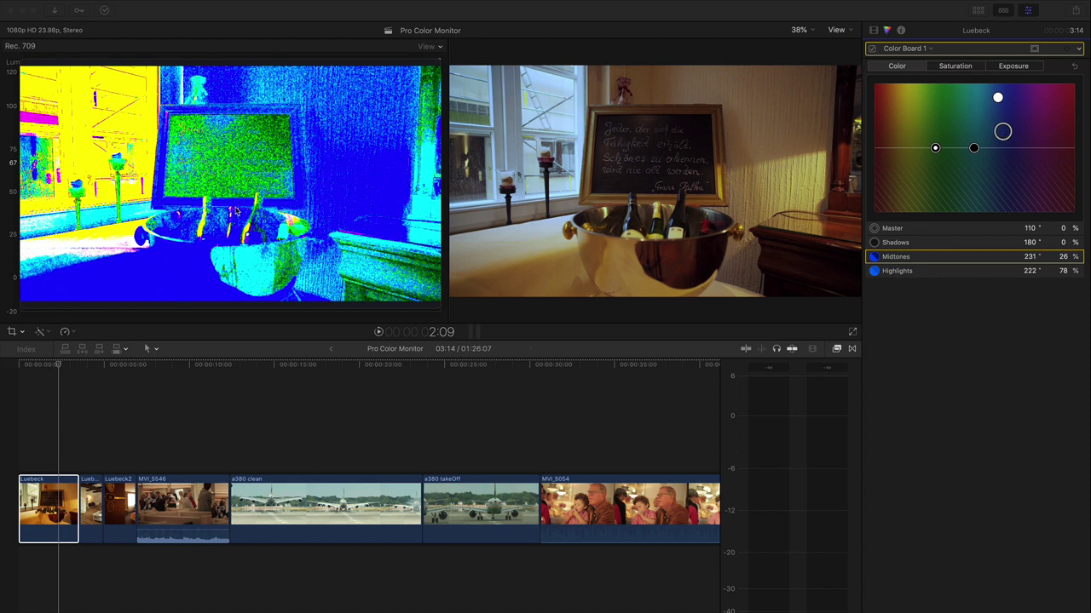
- Reset the Luebeck clip's Color Board 1 color settings and shift its highlights to 216° and 51%
click(130, 241)
click(1075, 66)
click(1014, 149)
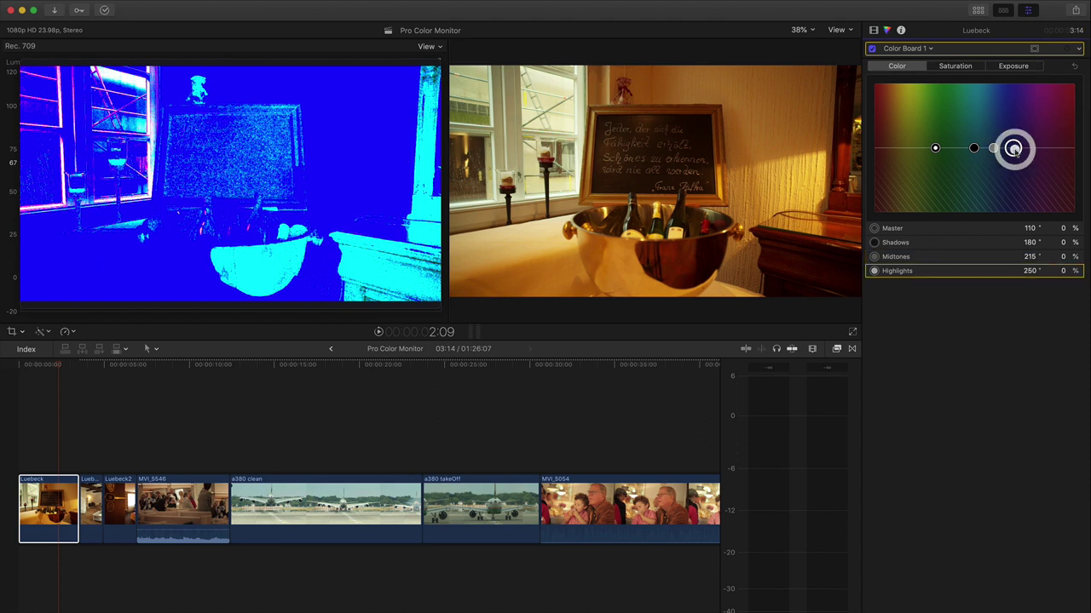
click(115, 264)
drag(1012, 149, 994, 114)
- Shift the Luebeck clip's Color Board 1 midtones to 206° and 92%, and its shadows to 53° and 10%
click(993, 148)
click(560, 222)
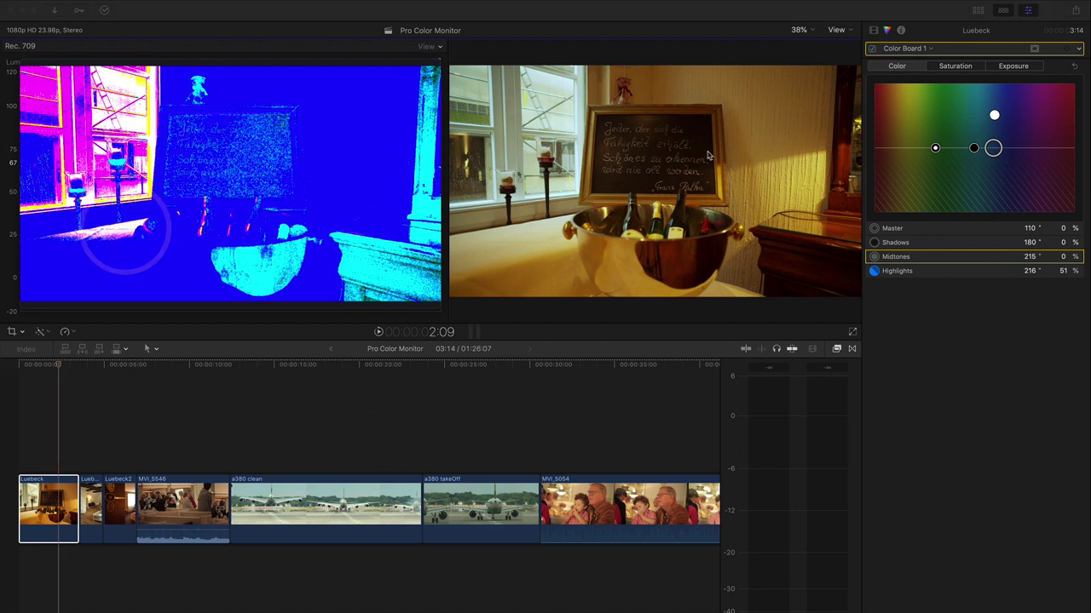
click(992, 148)
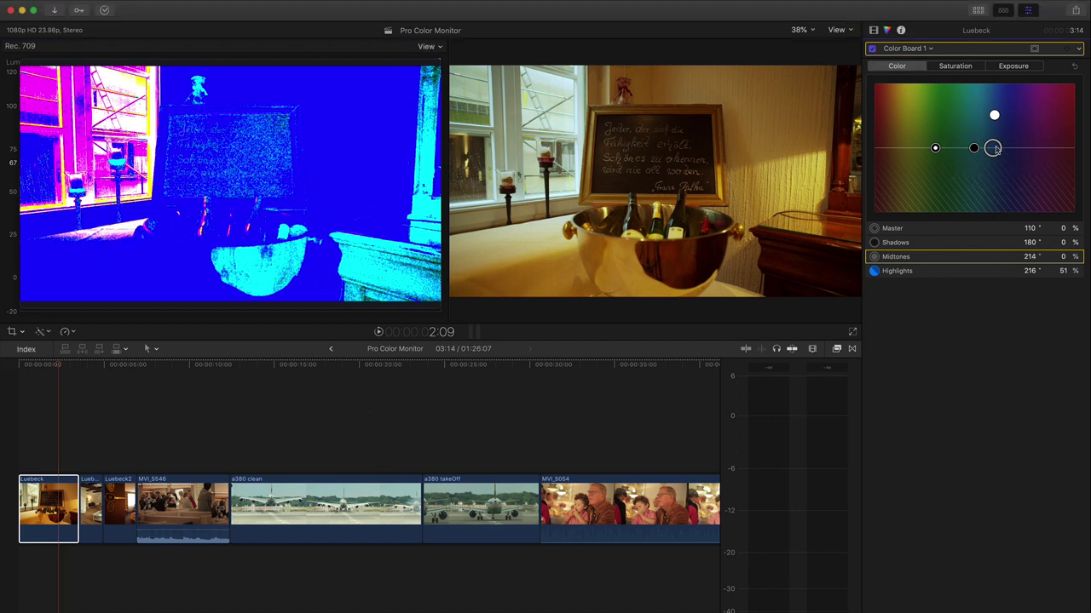
drag(993, 148, 989, 89)
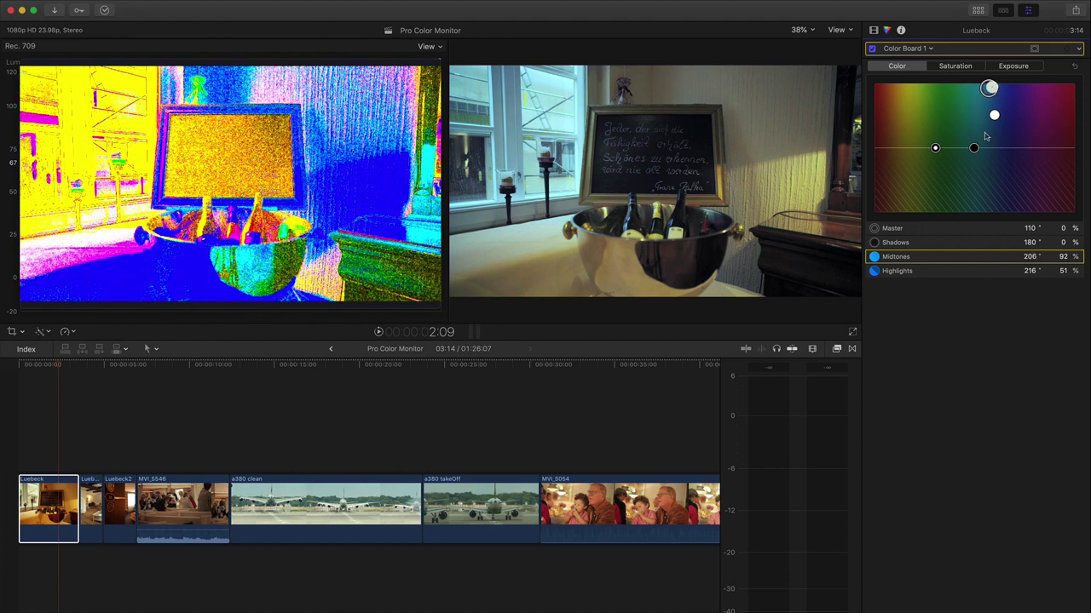
drag(975, 148, 903, 141)
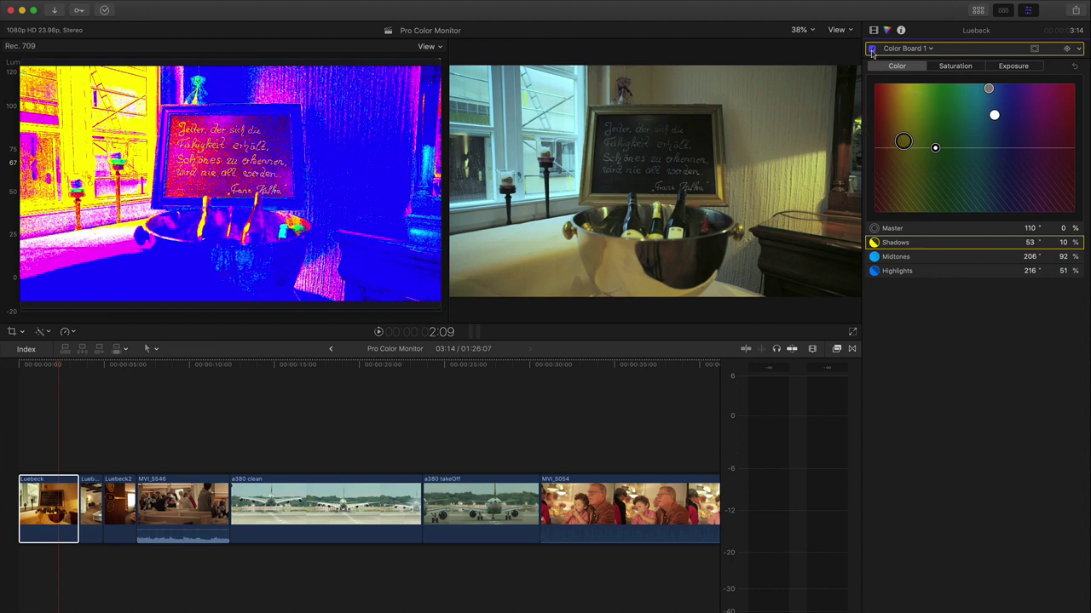
- Compare the Luebeck clip with Color Board 1 off and on, and refine its midtones to 210° and 94%
click(209, 170)
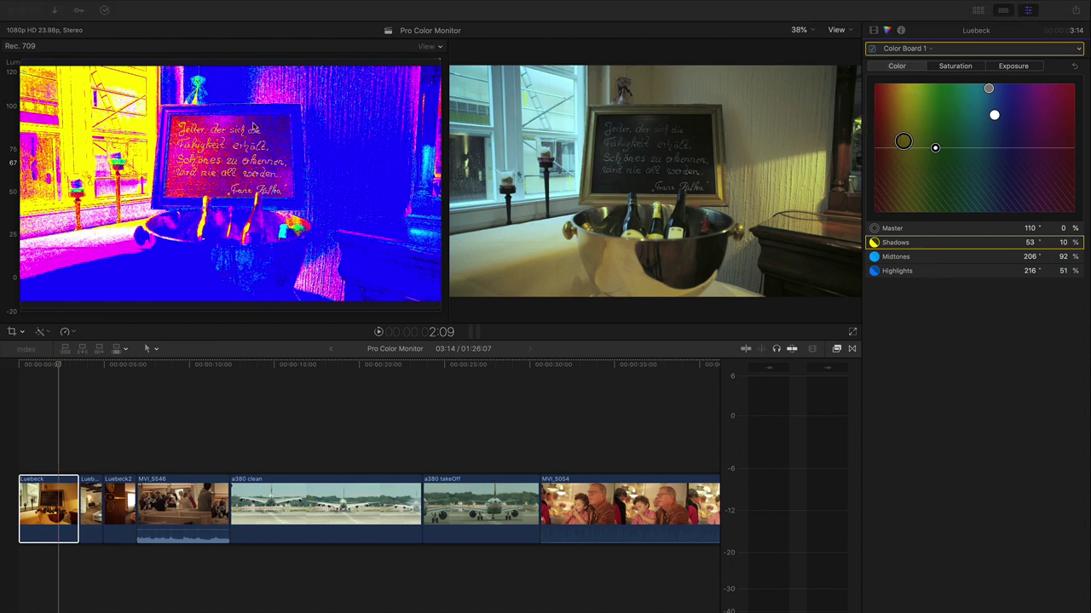
click(871, 51)
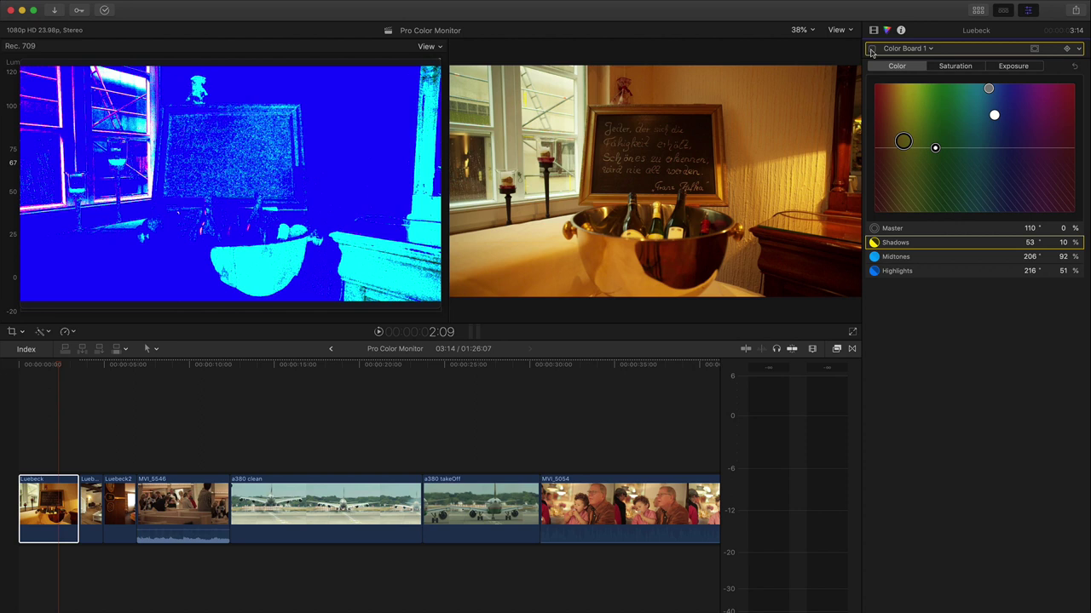
click(871, 49)
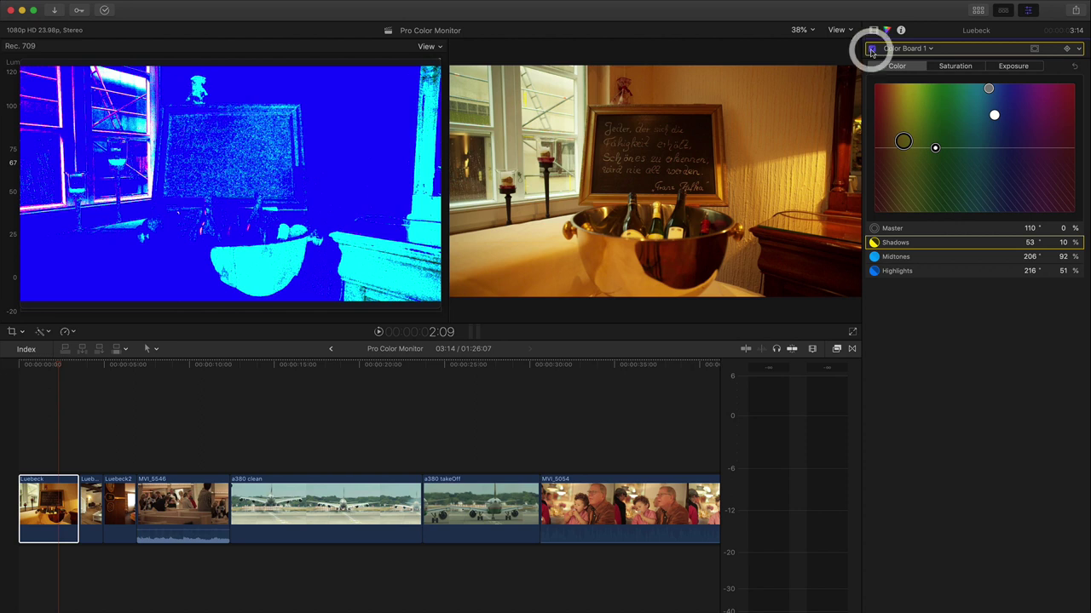
click(871, 49)
click(871, 50)
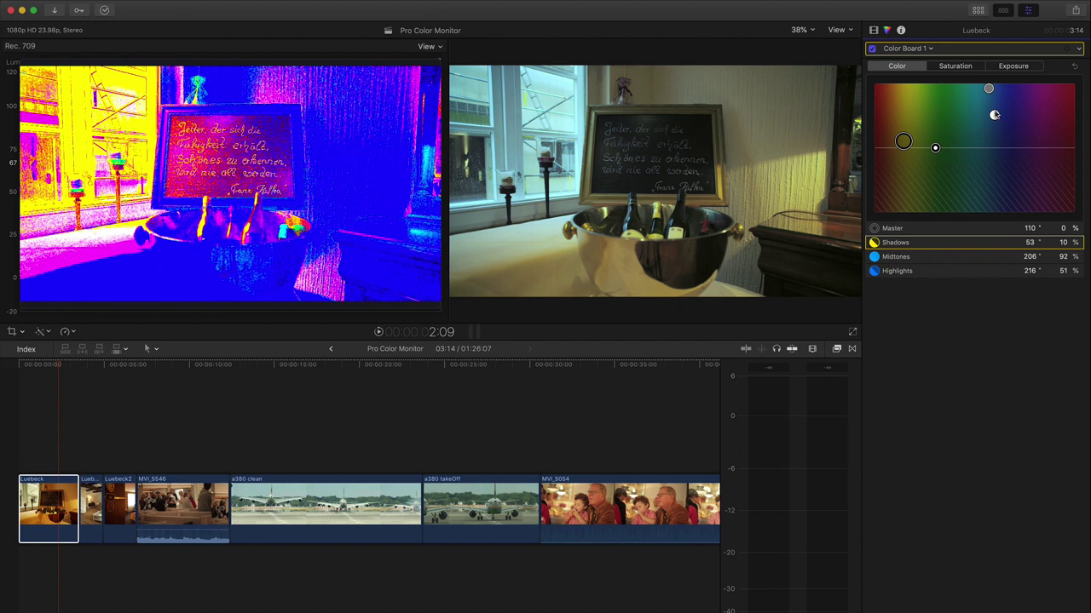
click(988, 90)
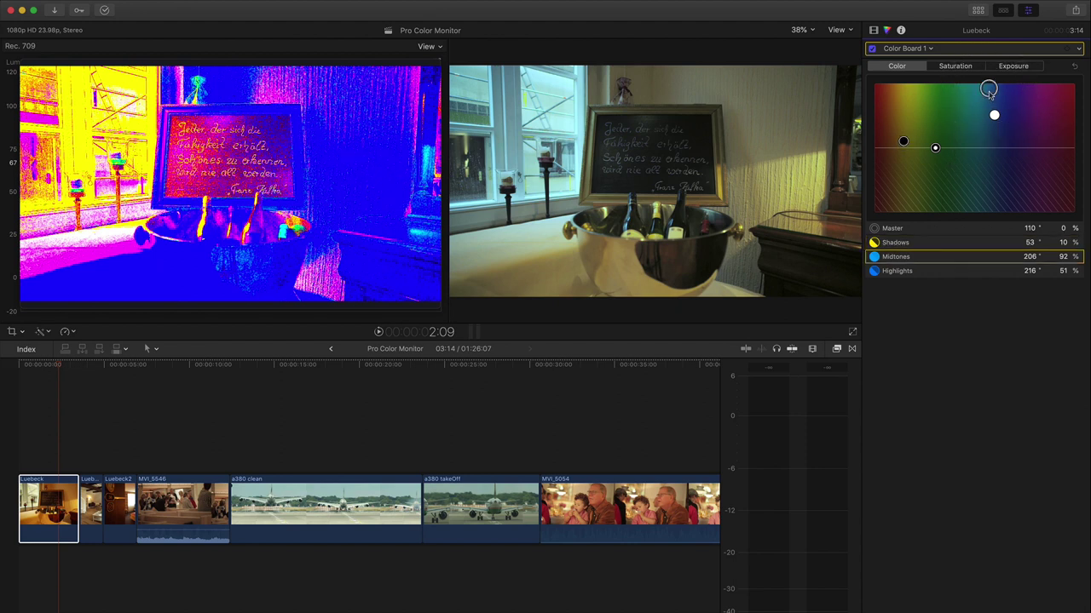
drag(989, 91, 991, 91)
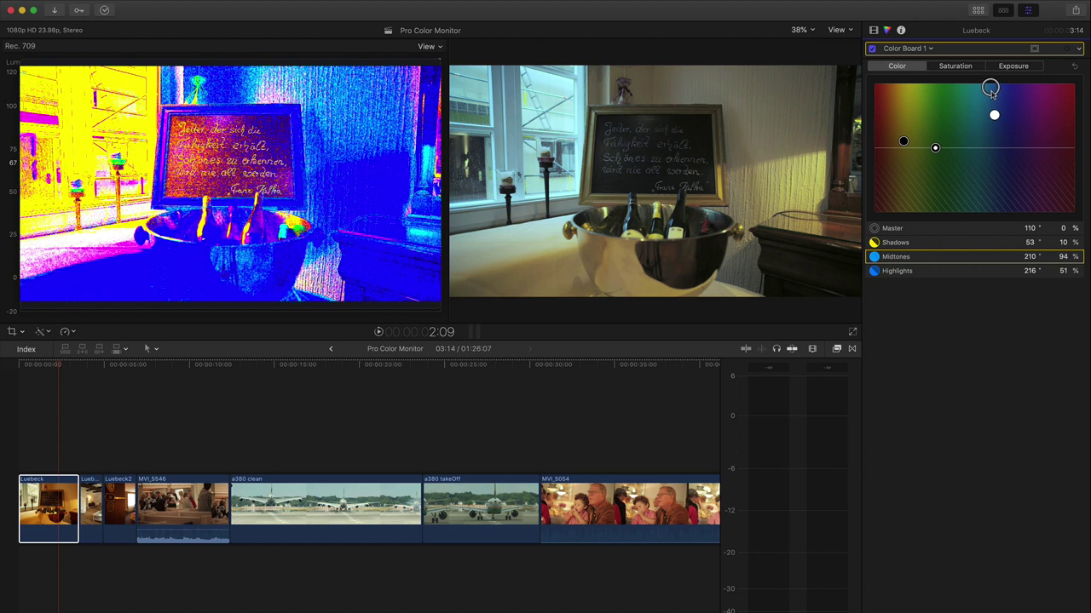
- Check the refined Luebeck correction with Color Board 1 off and on, and reset its color settings
click(991, 91)
click(872, 49)
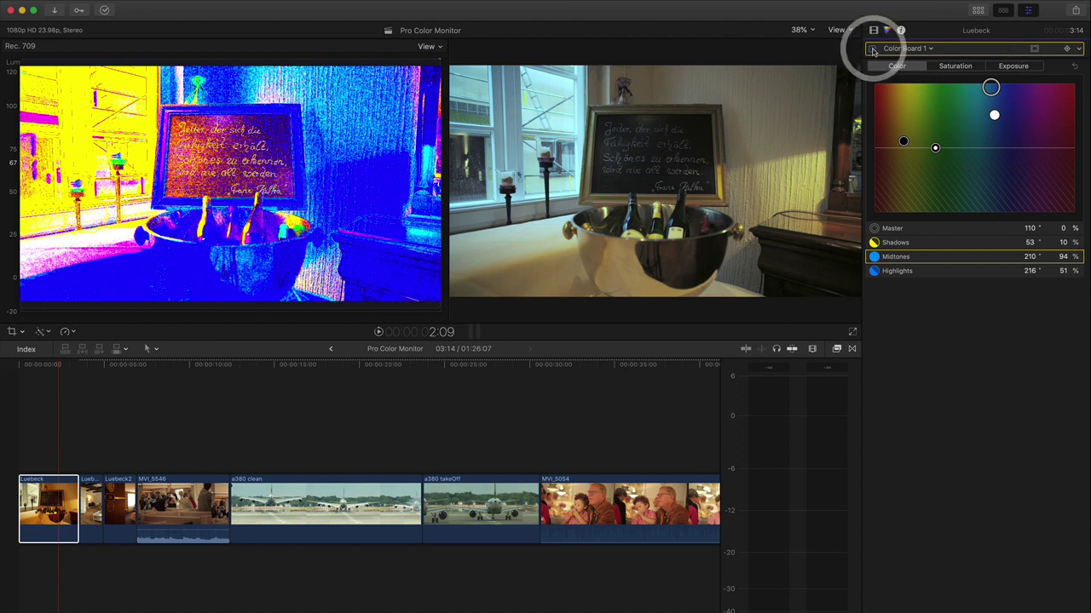
click(872, 49)
click(871, 50)
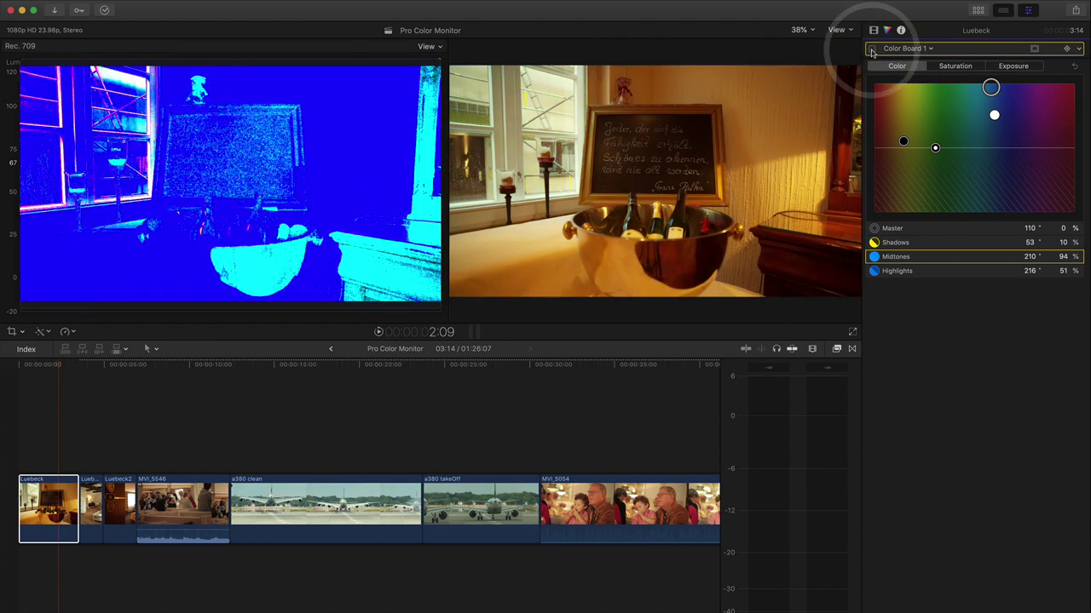
click(872, 49)
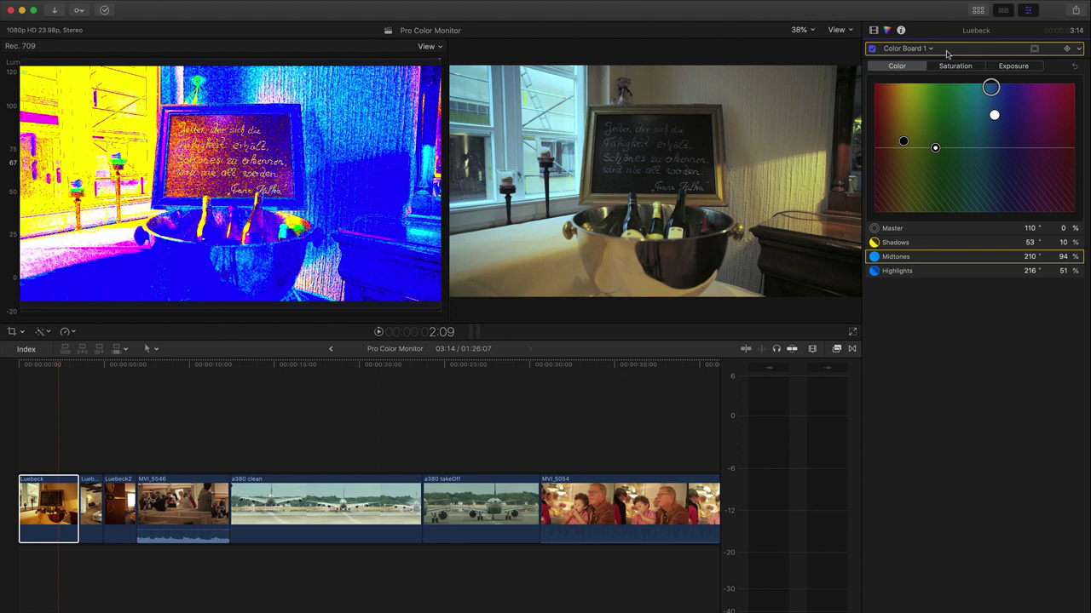
click(1075, 68)
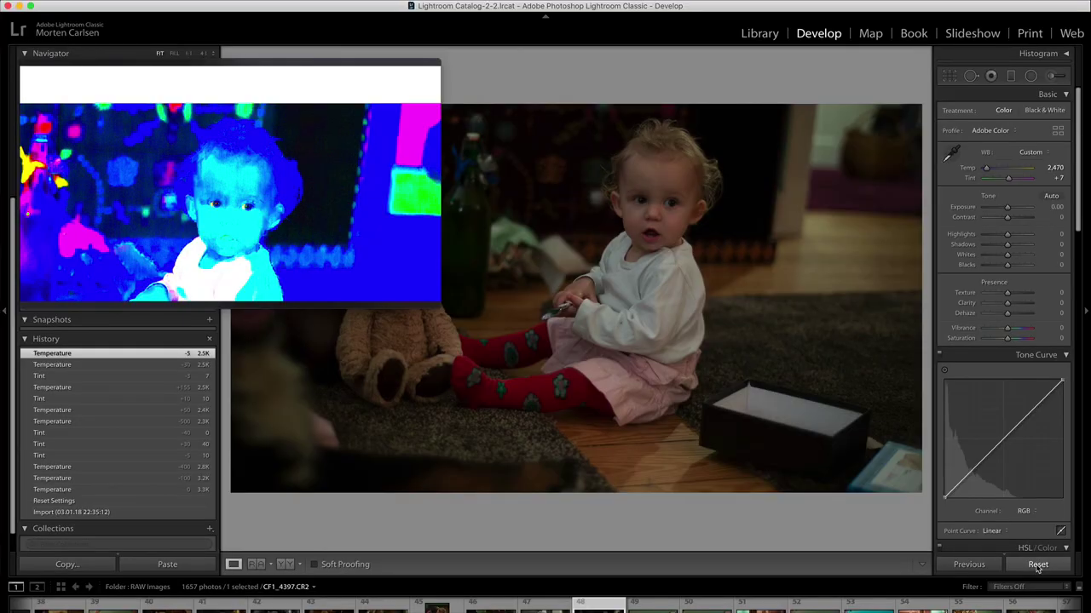
- Switch to Lightroom Classic, reset the CF1_4397.CR2 photo, and set its Temp to 2,450 and Tint to +5
click(1037, 565)
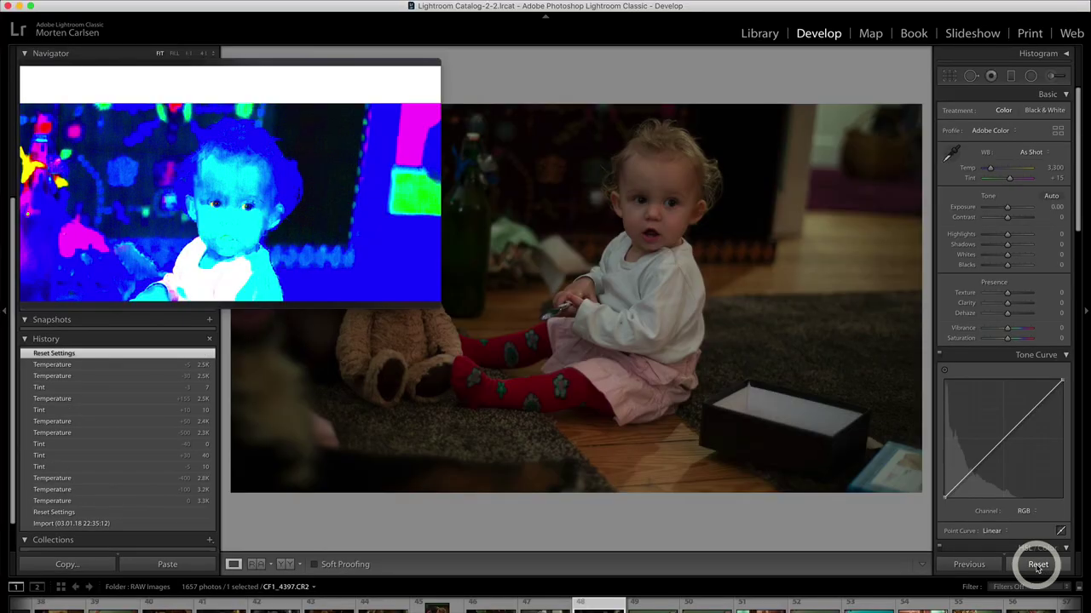
click(306, 241)
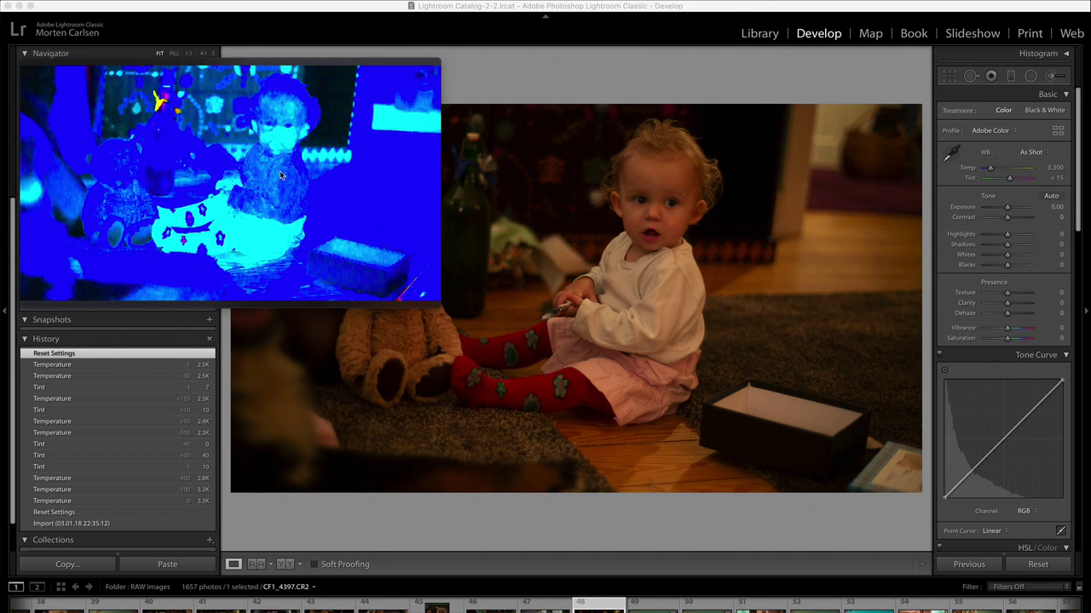
click(952, 188)
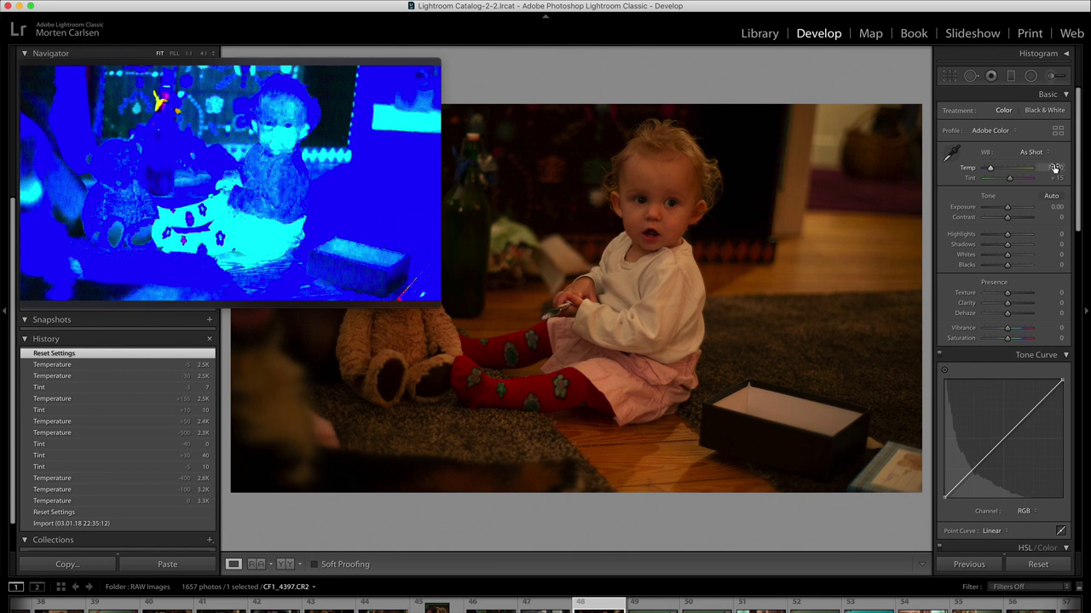
drag(1055, 167, 1053, 176)
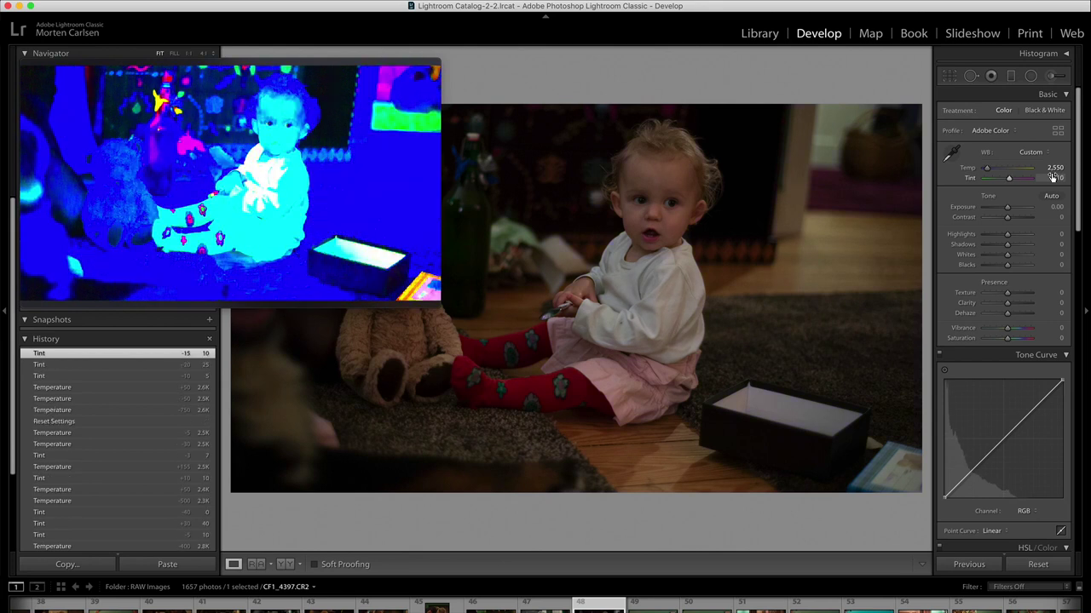
drag(1055, 171, 1053, 178)
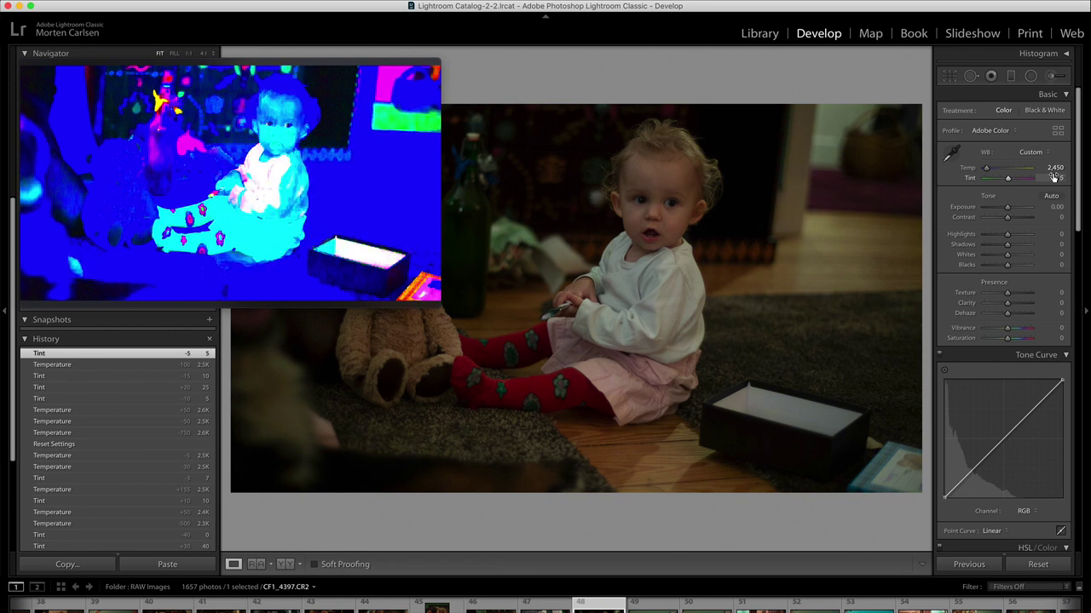
- Compare the white-balanced CF1_4397.CR2 photo before and after the correction, checking the white box in the color monitor
key(backslash)
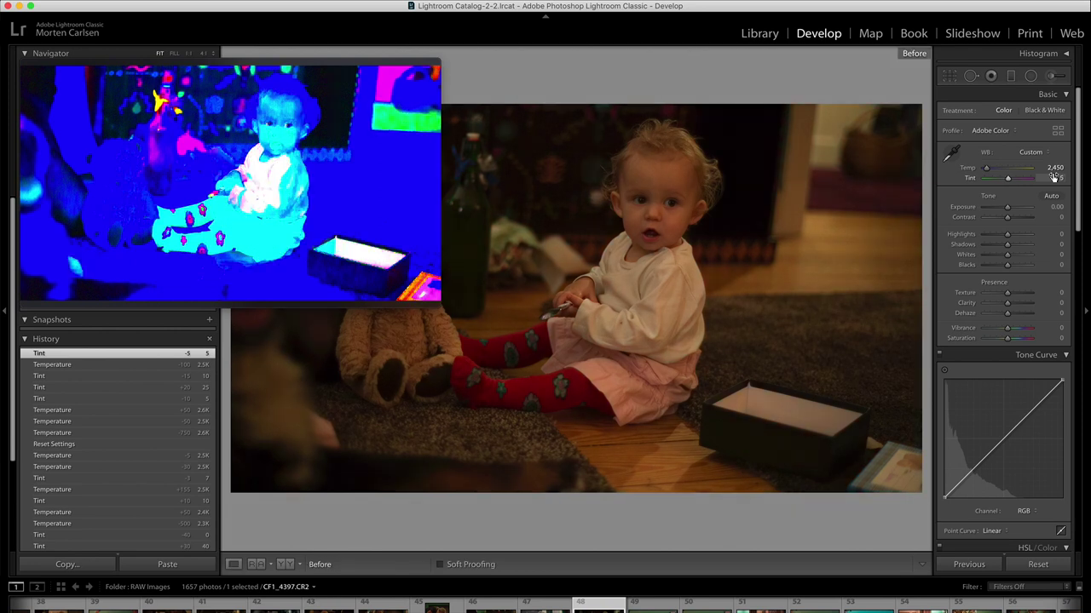
key(backslash)
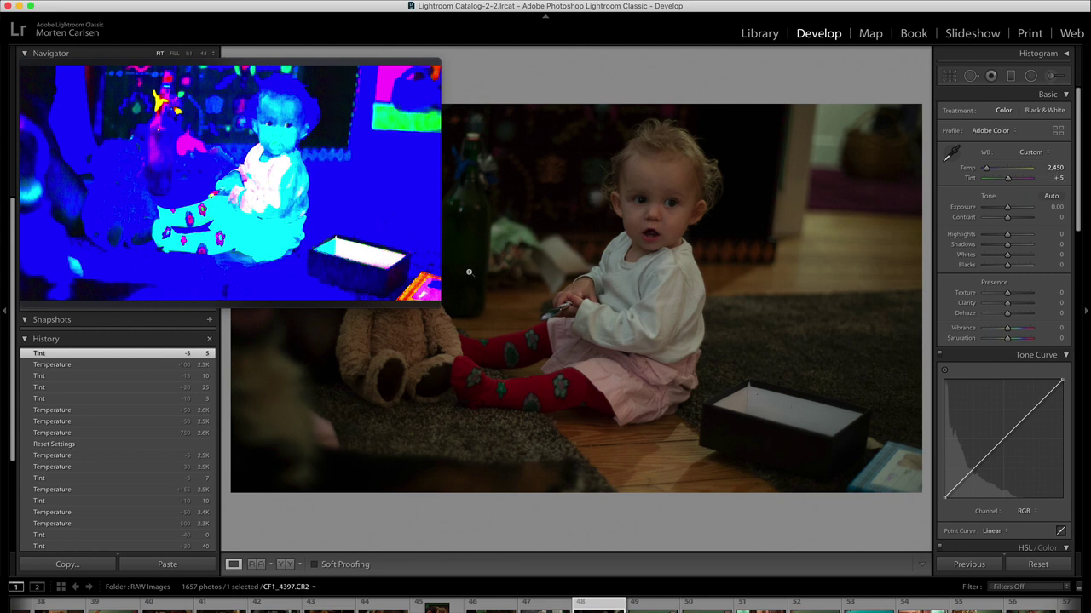
click(368, 253)
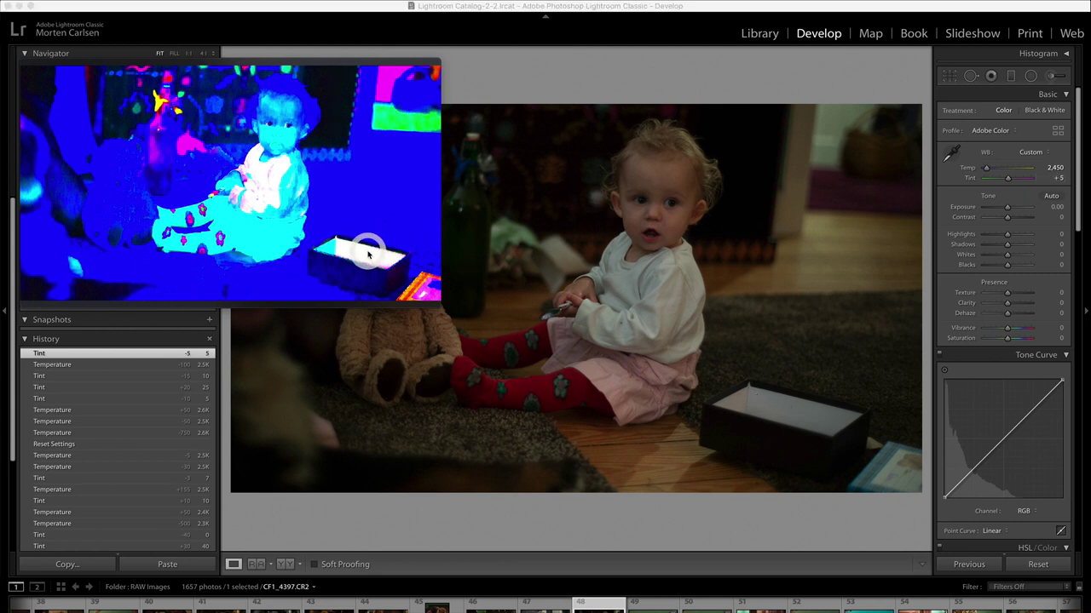
click(825, 164)
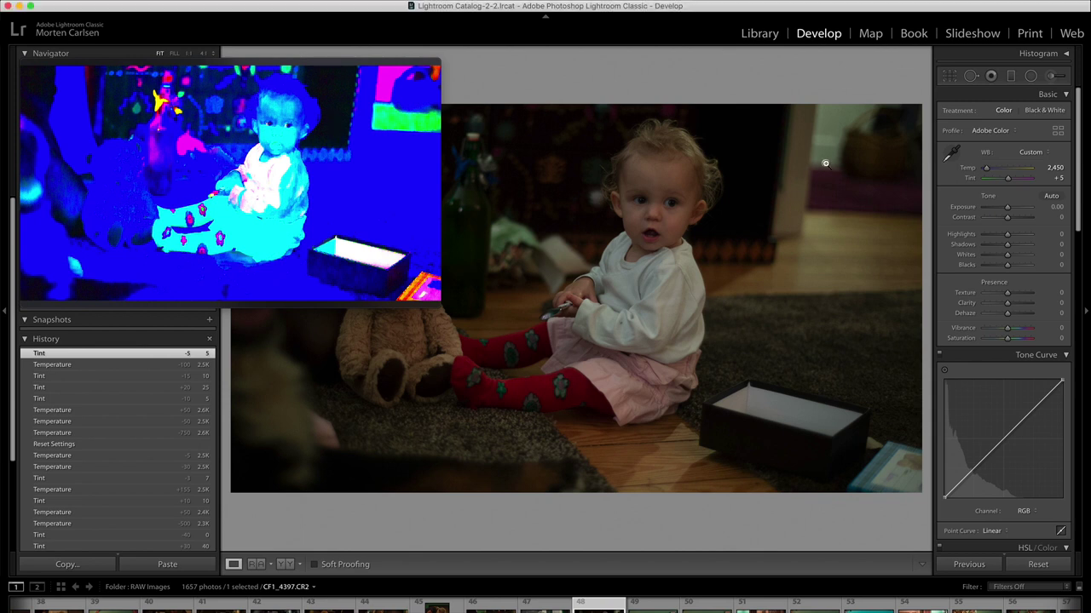
- Set the Exposure of the CF1_4397.CR2 photo to +0.30
key(backslash)
key(Up)
key(Up)
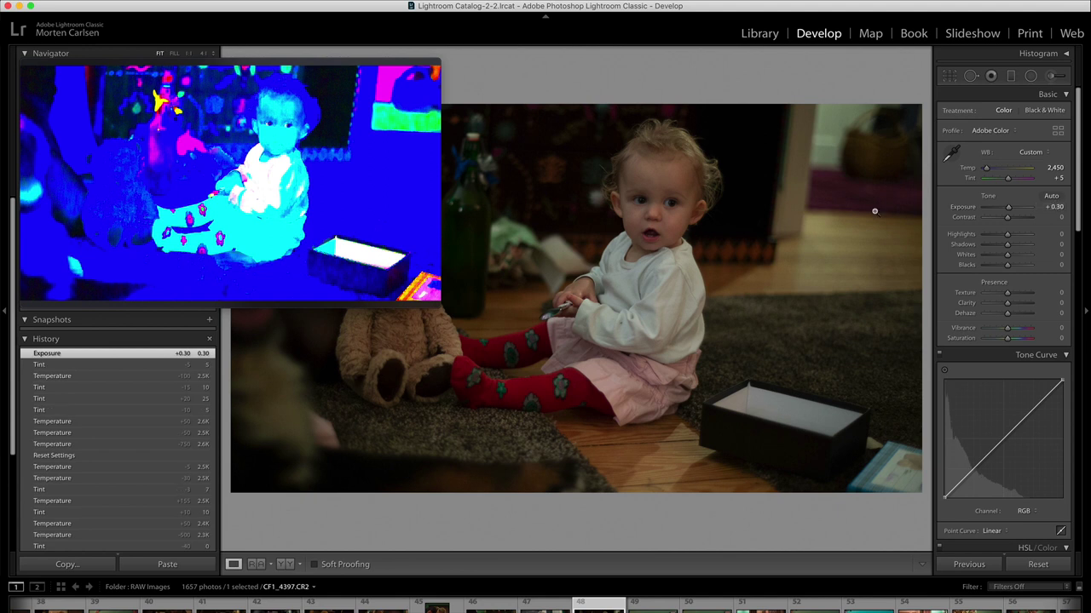
- Compare the before and after versions of the whole CF1_4397.CR2 photo repeatedly in the picture and the color monitor
key(backslash)
key(backslash)
key(backslash)
key(backslash)
key(backslash)
key(backslash)
key(backslash)
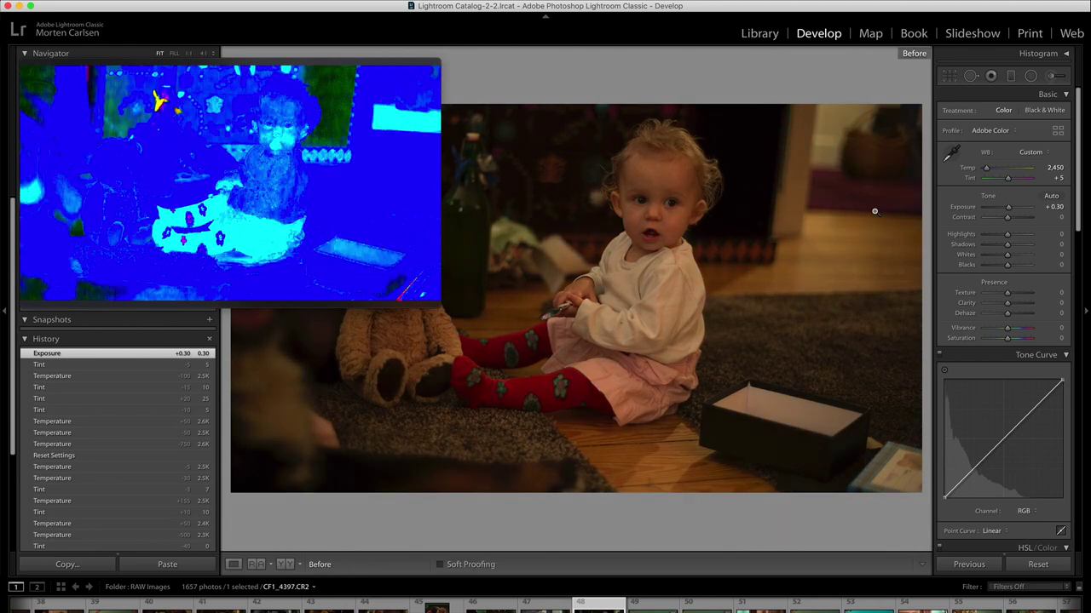
key(backslash)
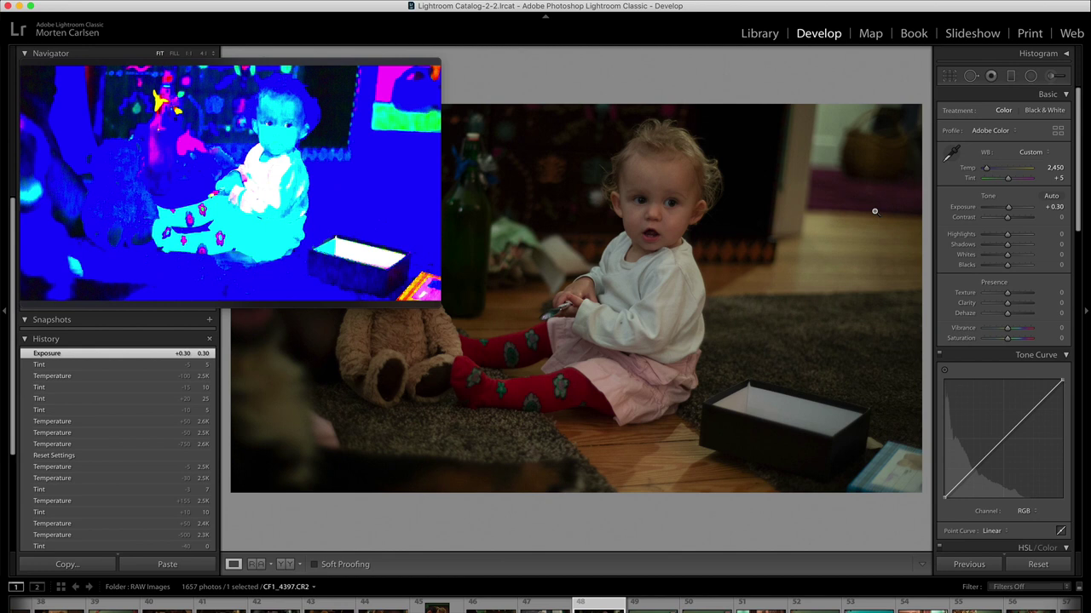
key(backslash)
- Compare the child's red tights before and after correction at 1:1, and return to the full photo
click(538, 397)
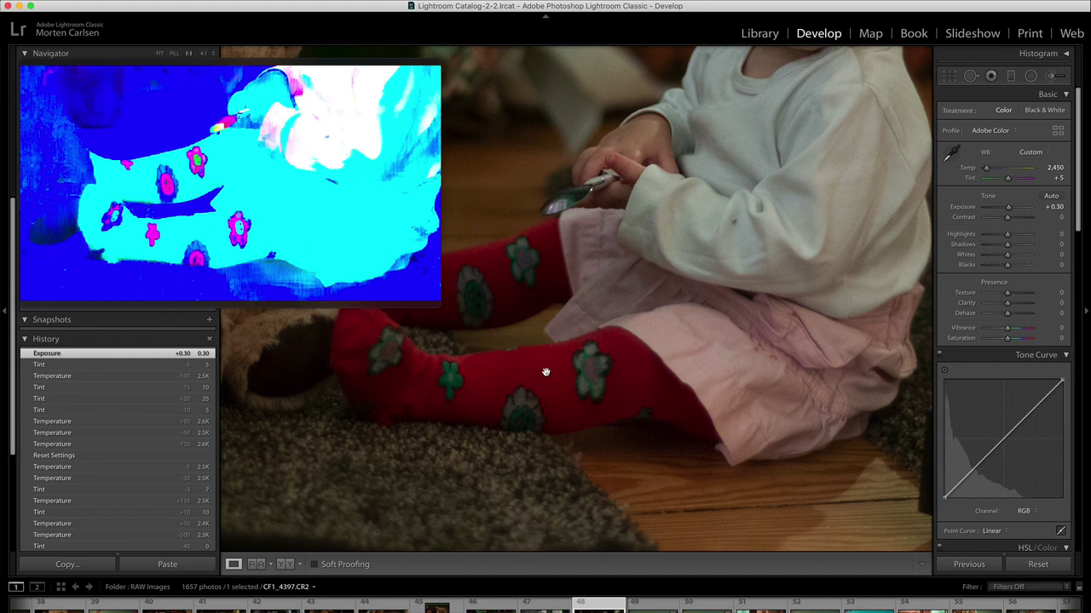
key(backslash)
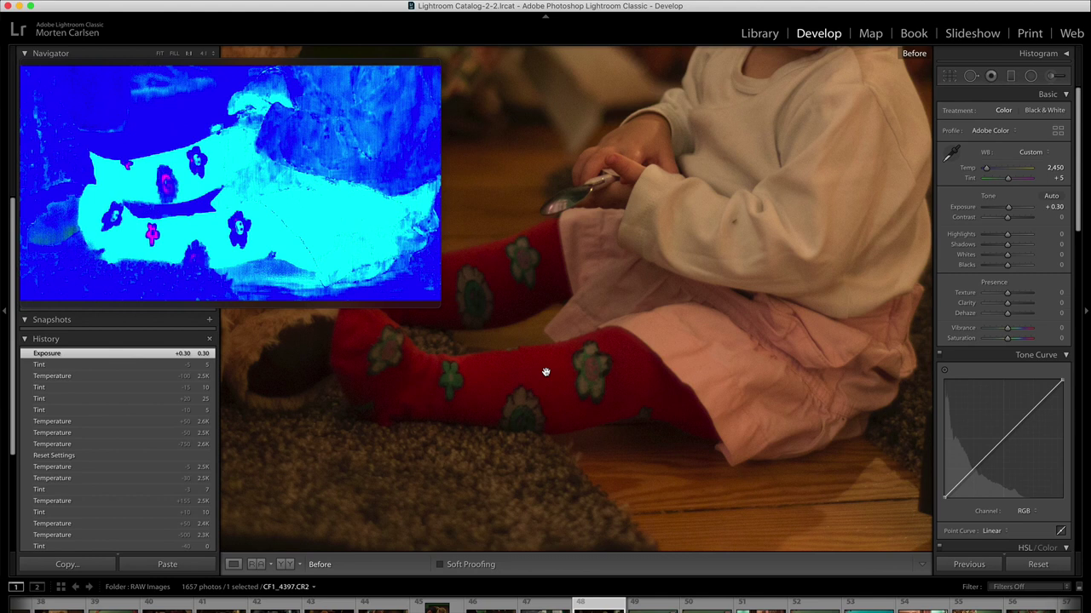
key(backslash)
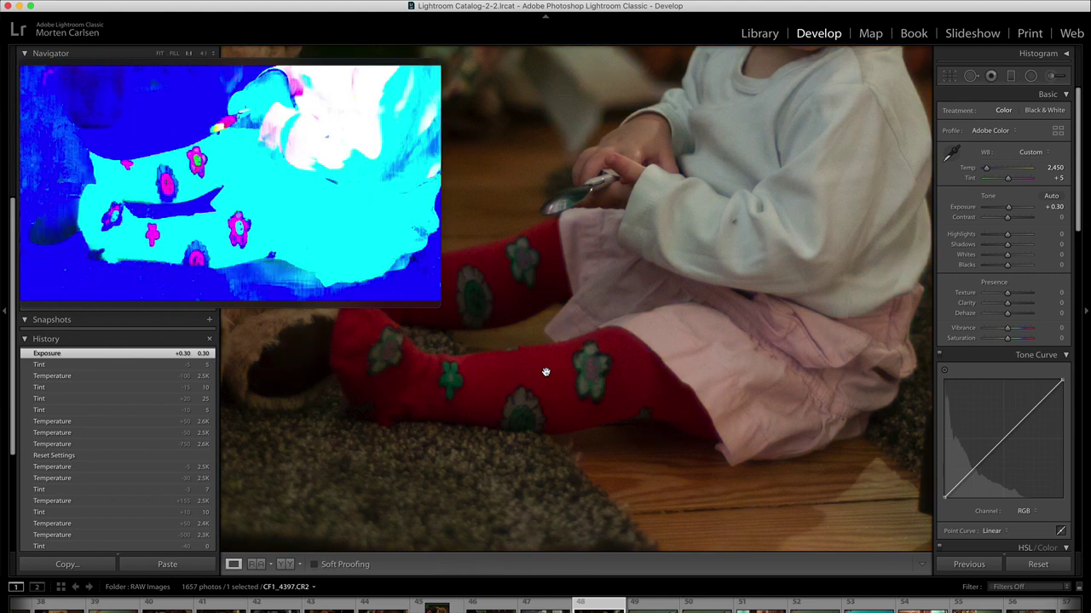
click(546, 371)
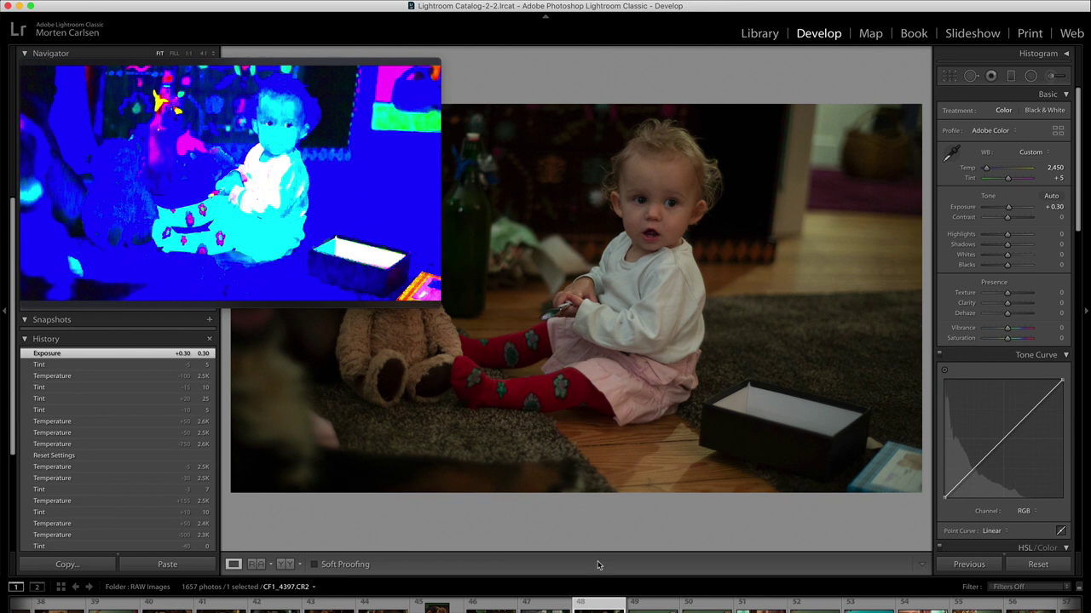
- Open the CF1_4429.CR2 photo from the filmstrip and reset its develop settings
scroll(627, 601, down, 5)
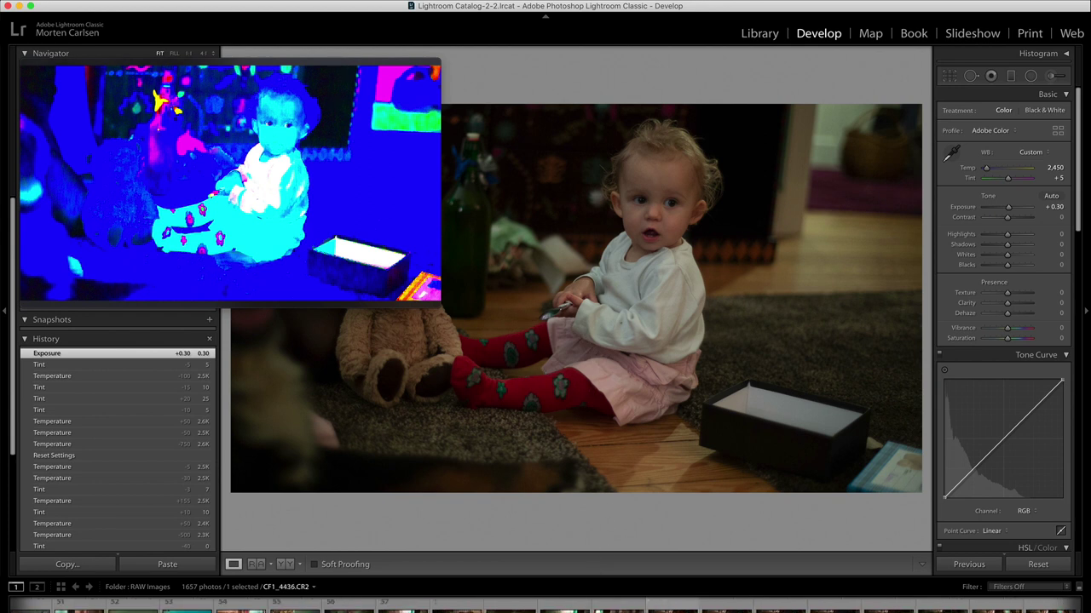
scroll(562, 605, up, 2)
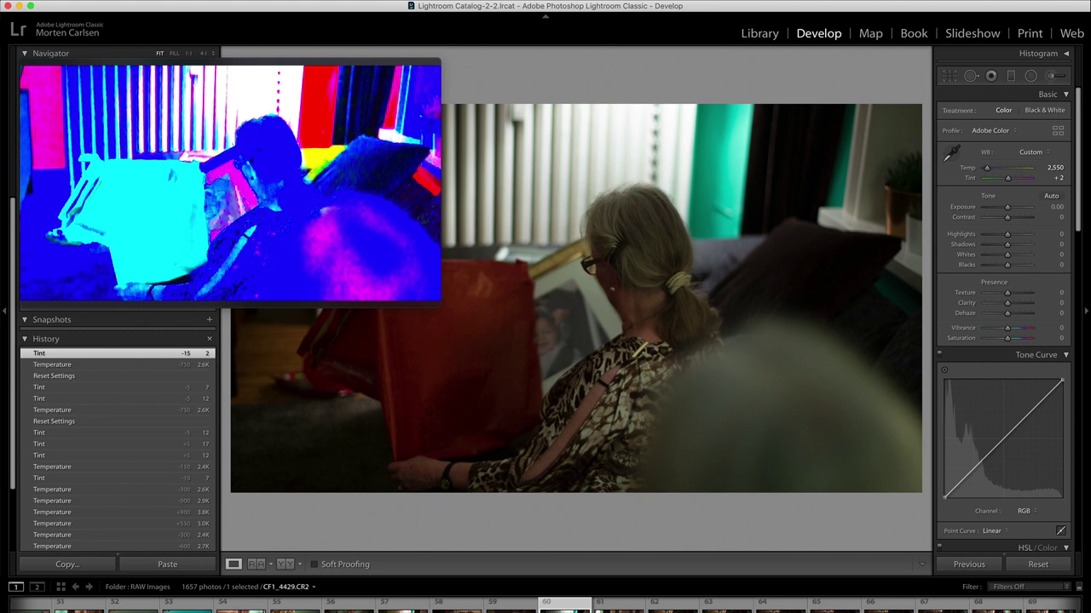
click(1038, 564)
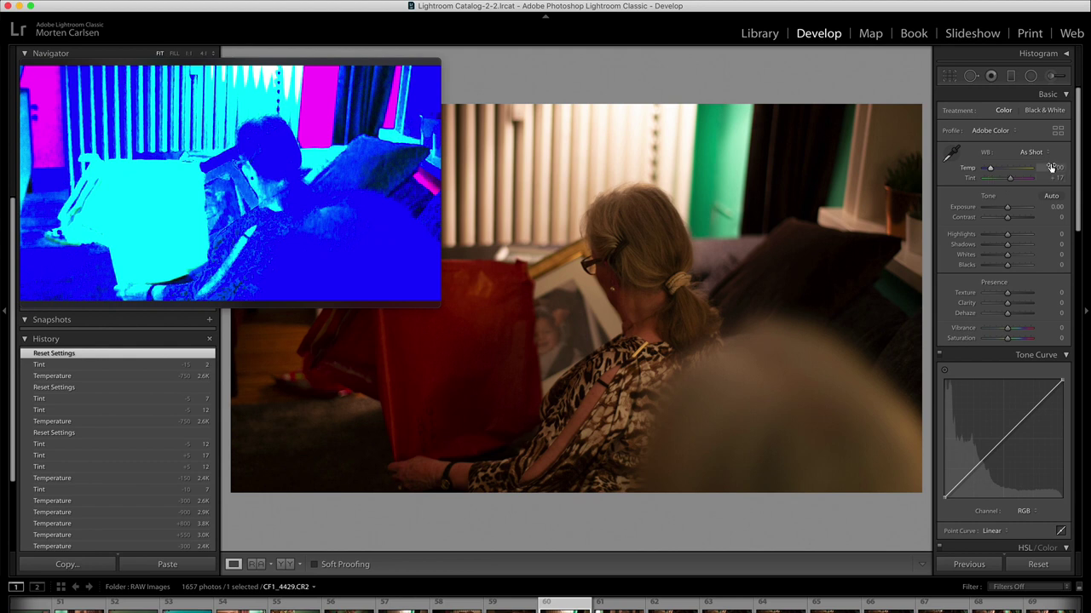
- Adjust the white balance of the CF1_4429.CR2 photo to Temp 2,550 and Tint -3
drag(1052, 167, 1054, 167)
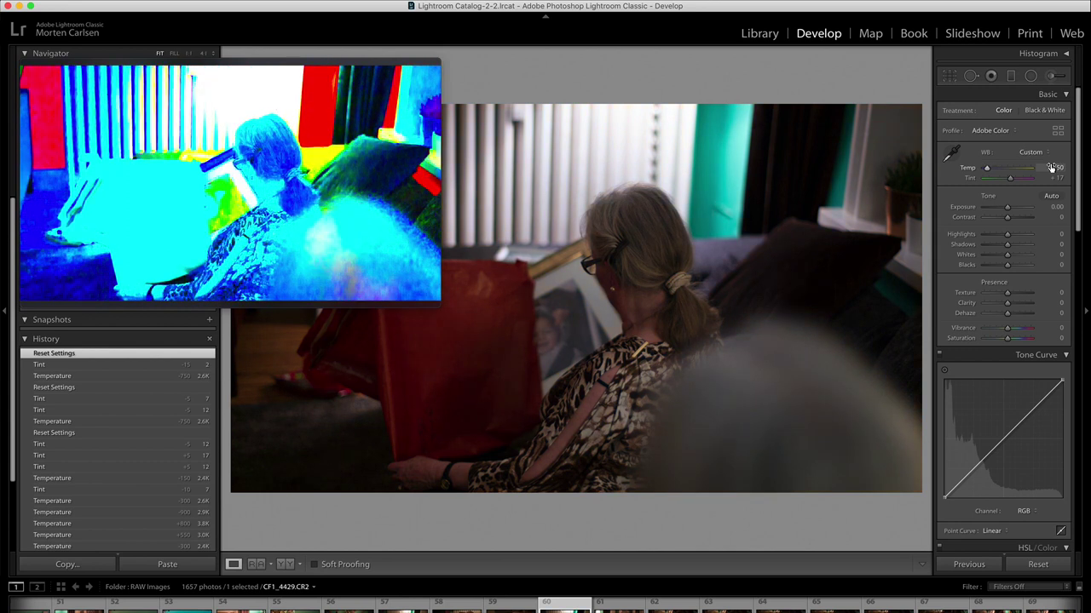
drag(1052, 167, 1052, 167)
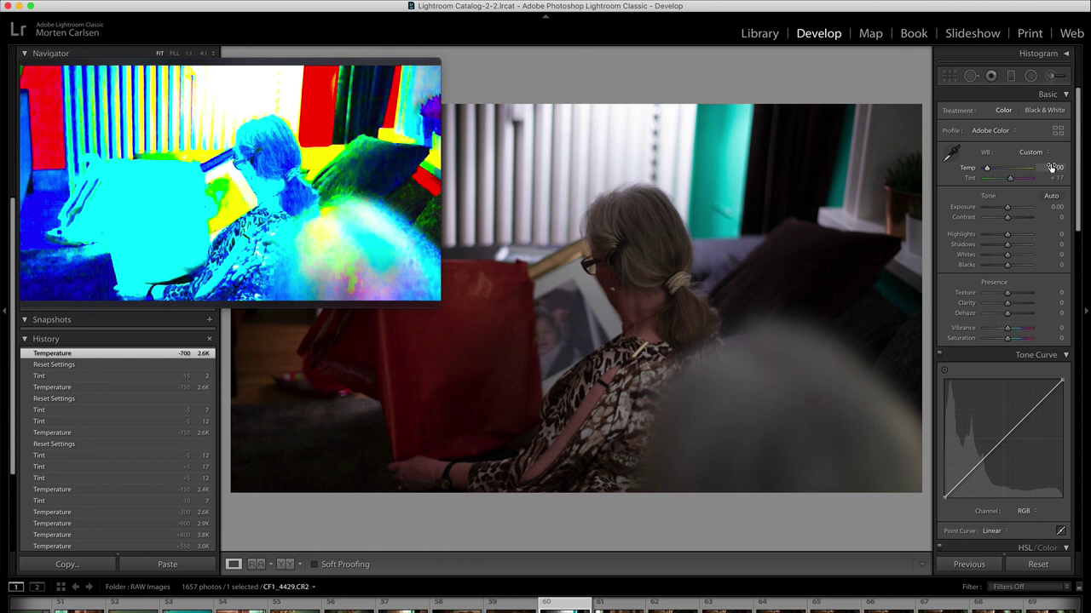
drag(1052, 167, 1055, 178)
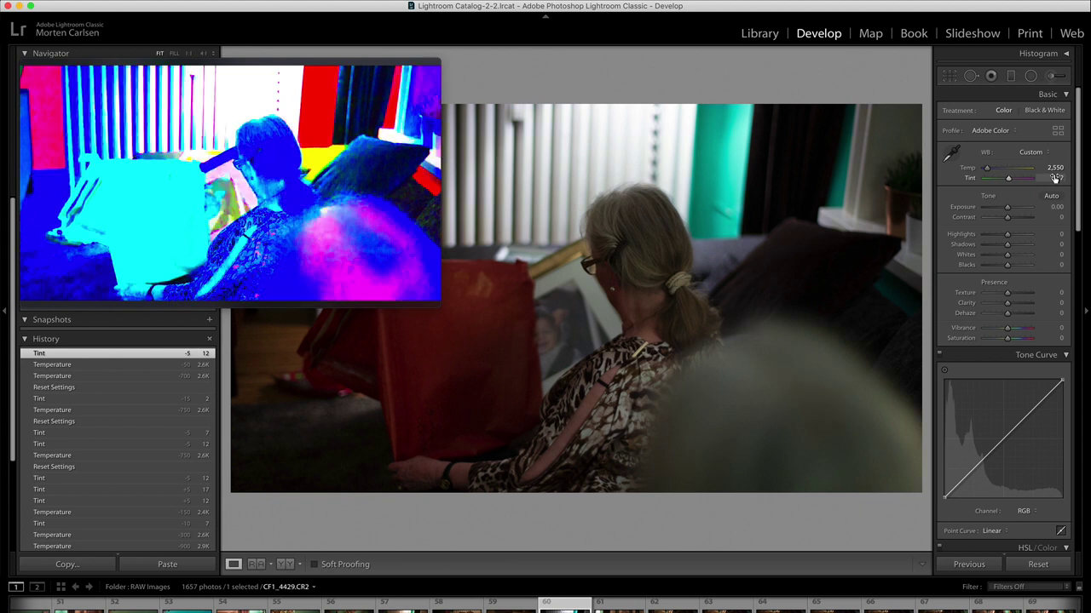
drag(1055, 177, 1055, 178)
- Compare the before and after versions of the CF1_4429.CR2 photo in the picture and the color monitor
key(backslash)
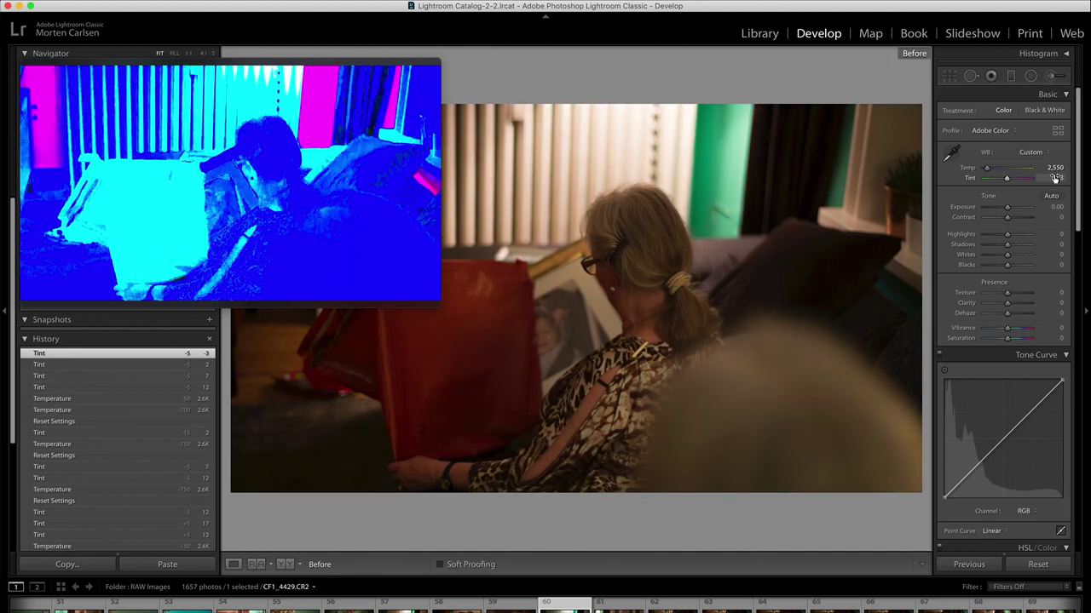
key(backslash)
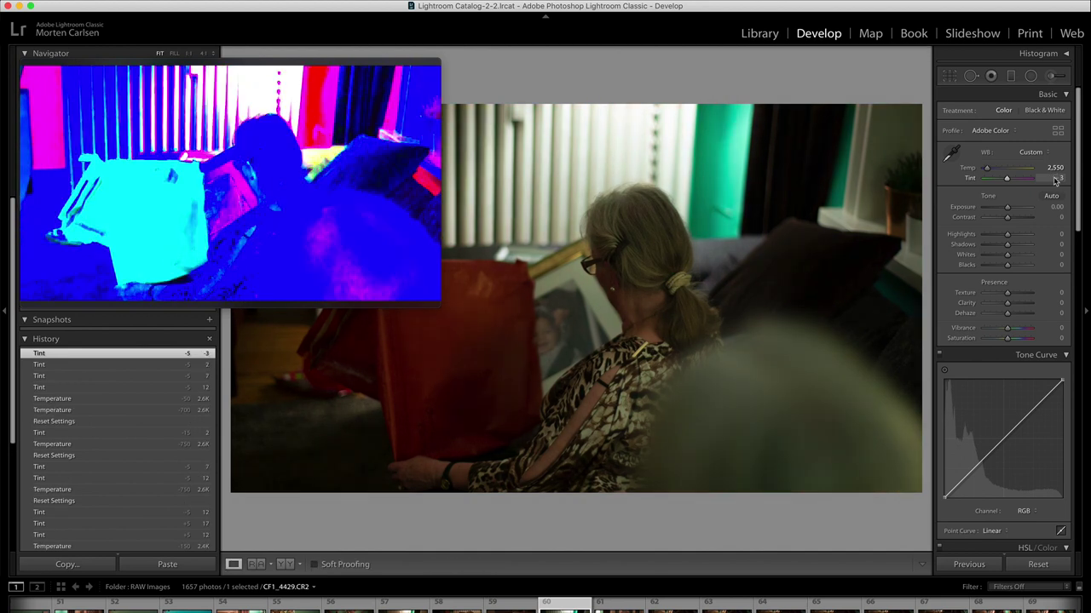
key(backslash)
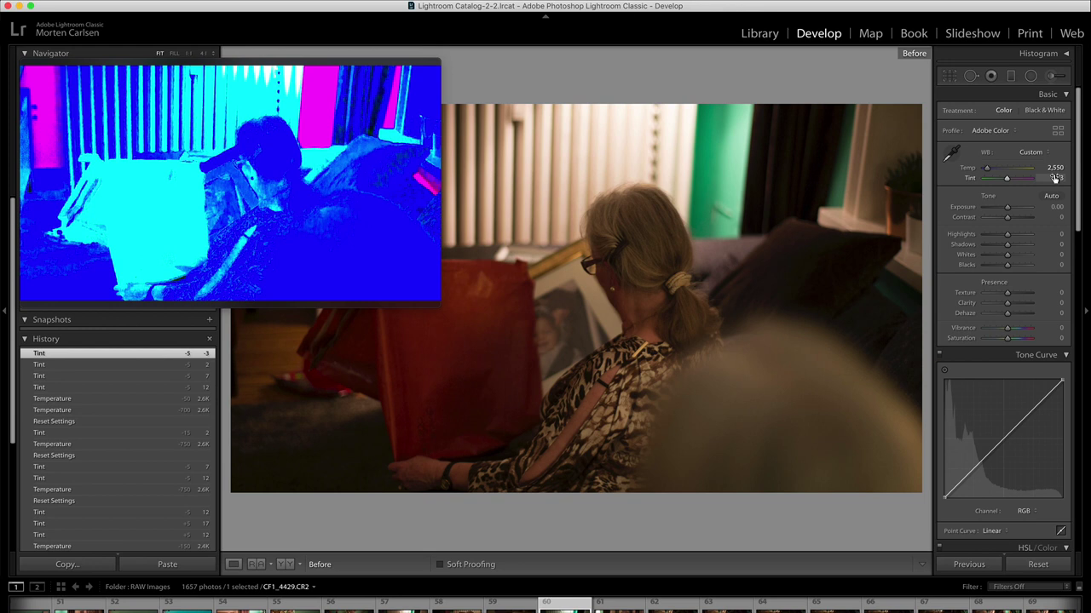
key(backslash)
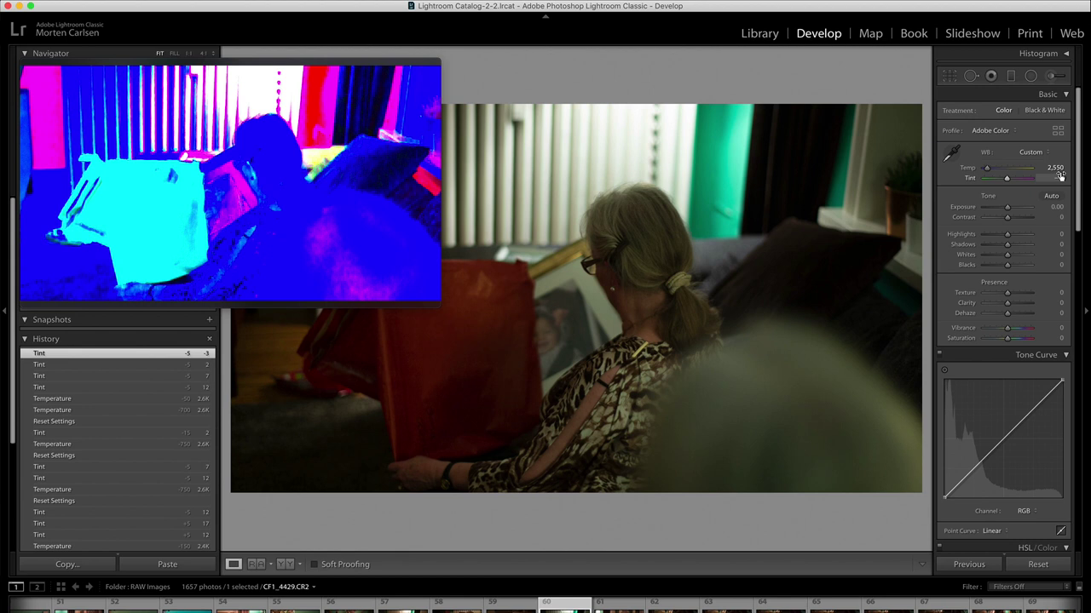
- Raise the Tint to +7 and compare the corrected photo with its original version again
key(Up)
key(Up)
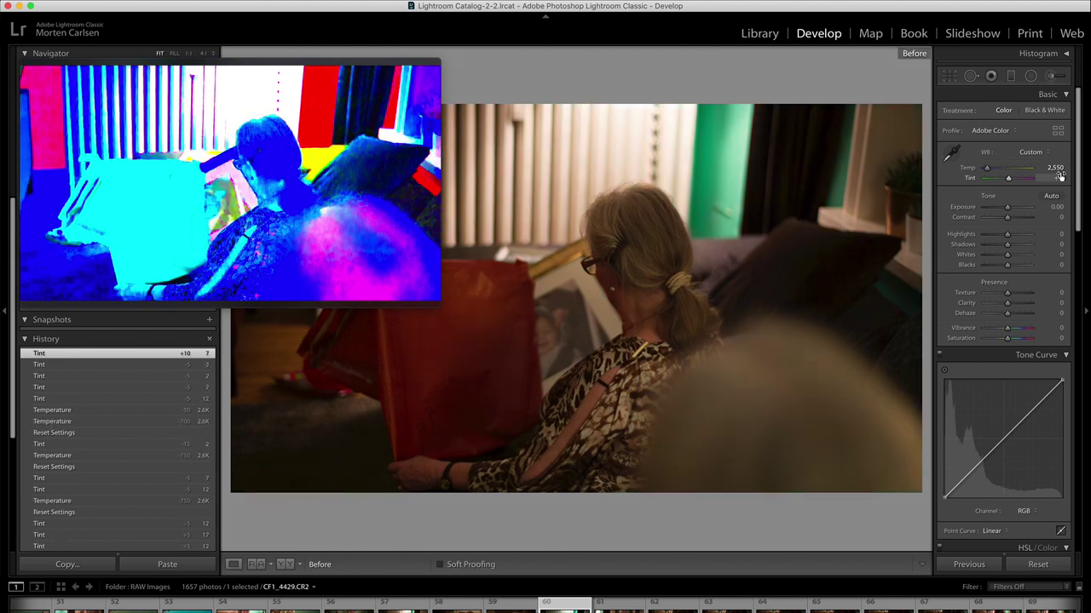
key(backslash)
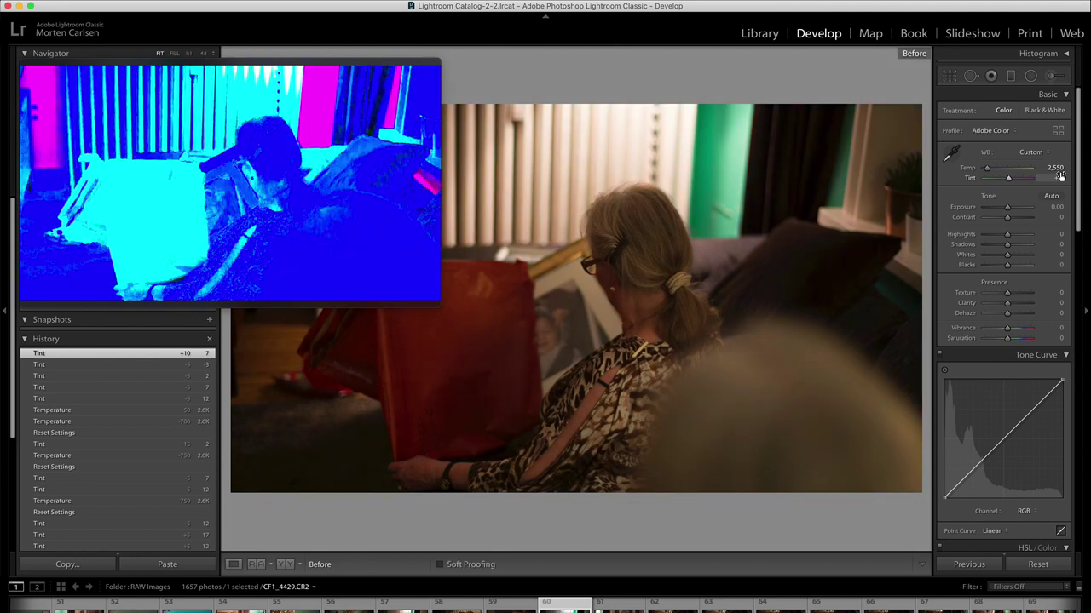
key(backslash)
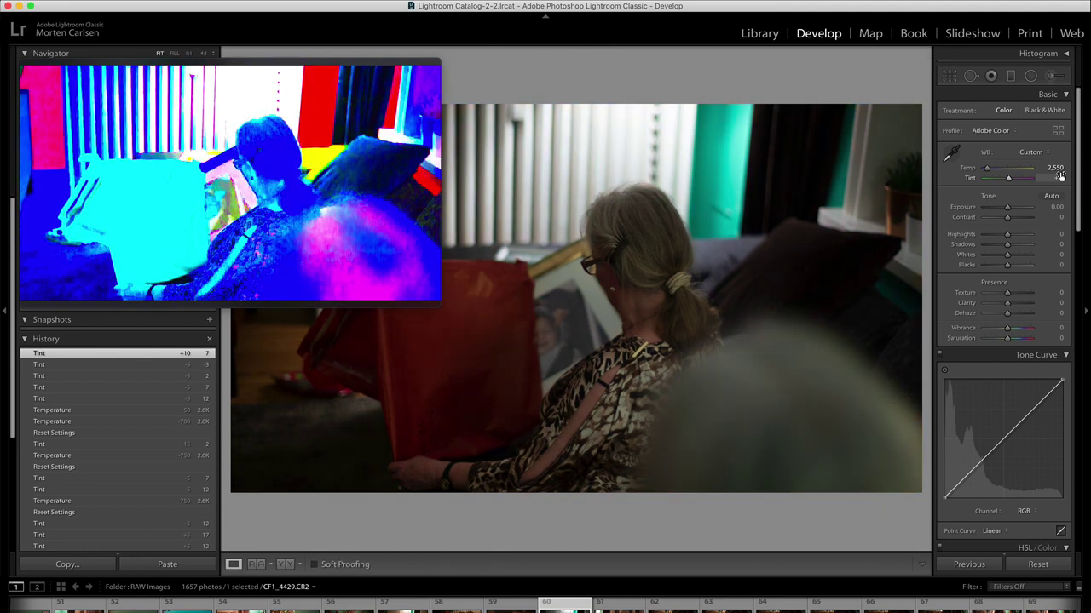
key(backslash)
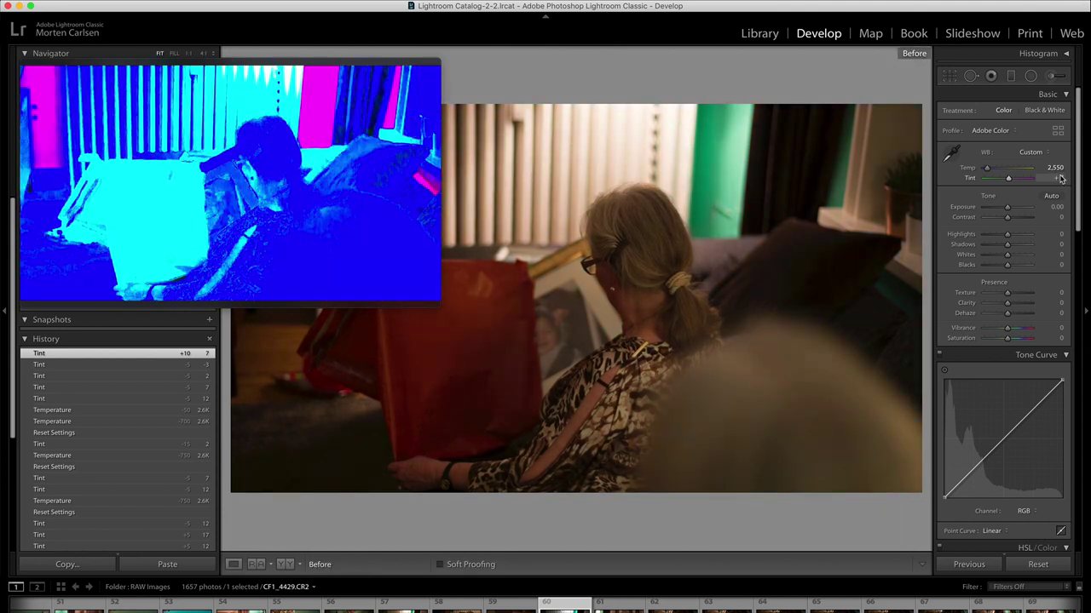
key(backslash)
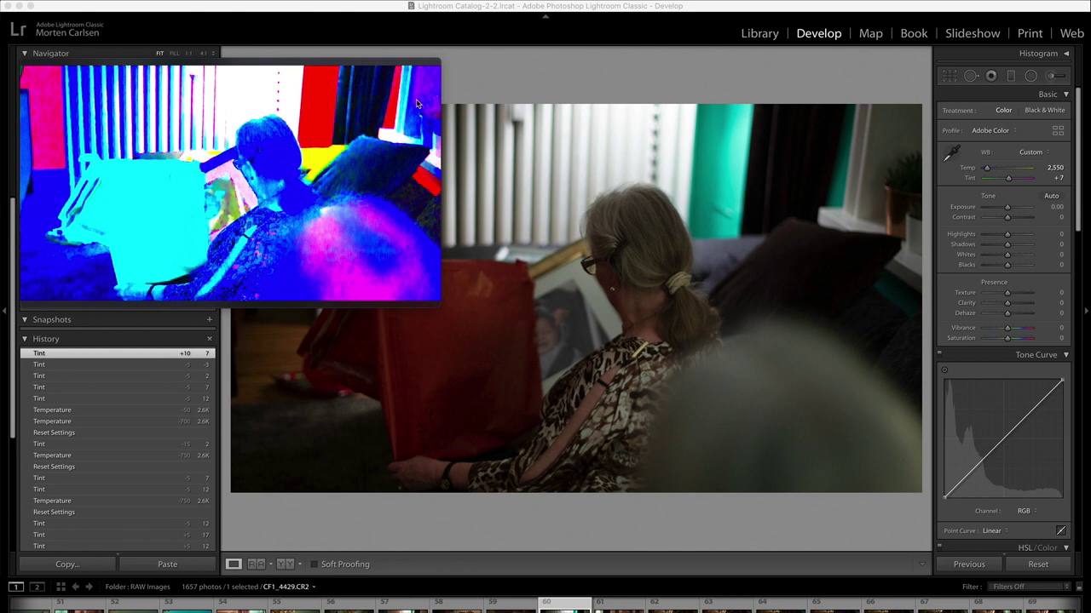
- Try the White Balance Selector on the pale wall above the plant and on the white window blinds
click(953, 152)
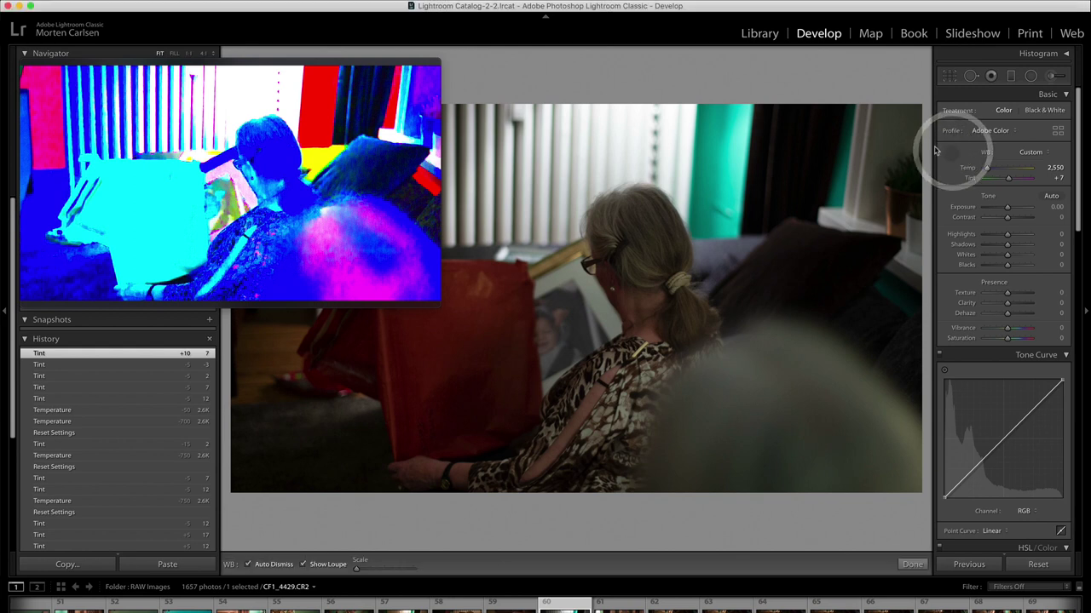
click(888, 128)
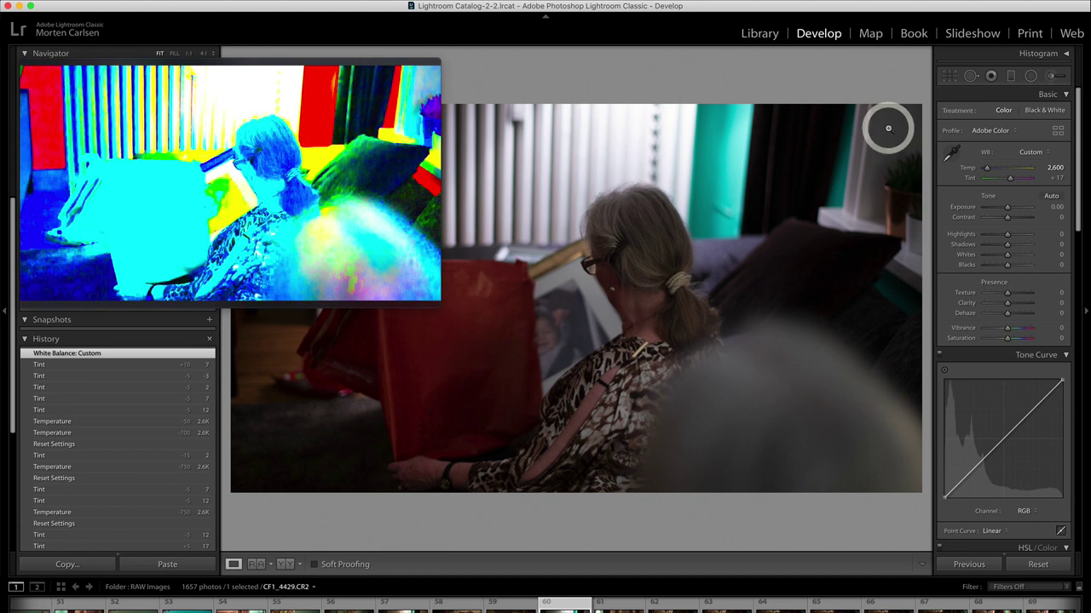
click(949, 152)
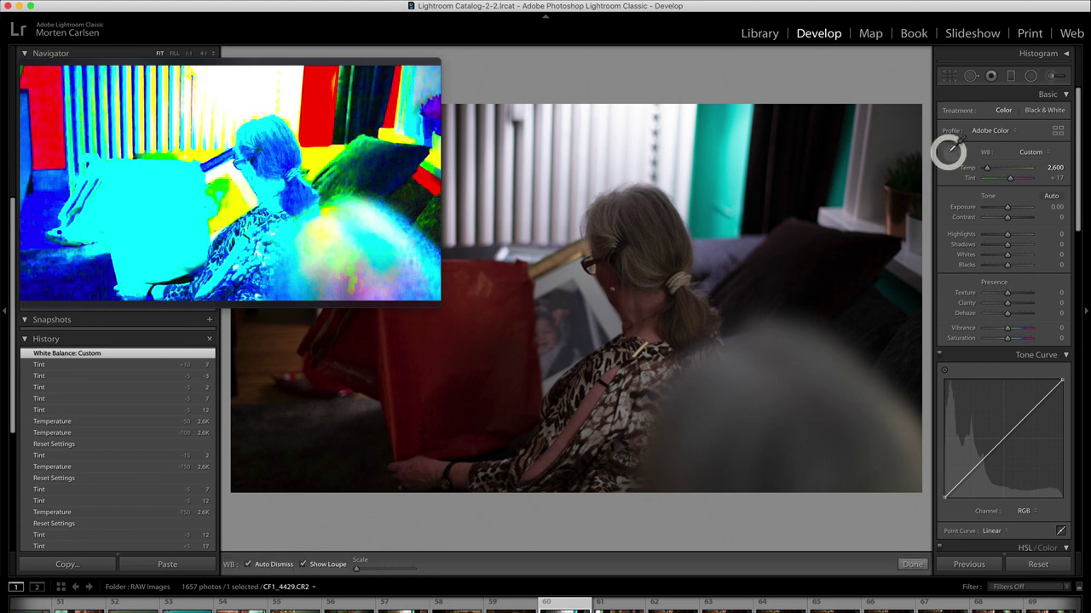
click(527, 174)
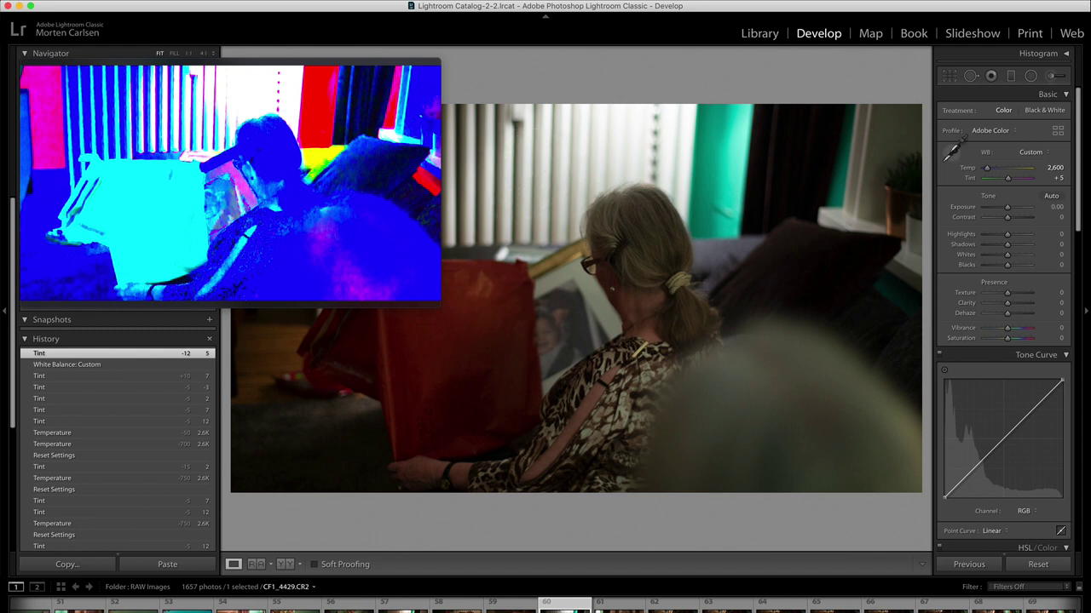
- Try neutral samples for the white balance at the framed picture's edge beside the woman's face and on her blouse shoulder
click(949, 153)
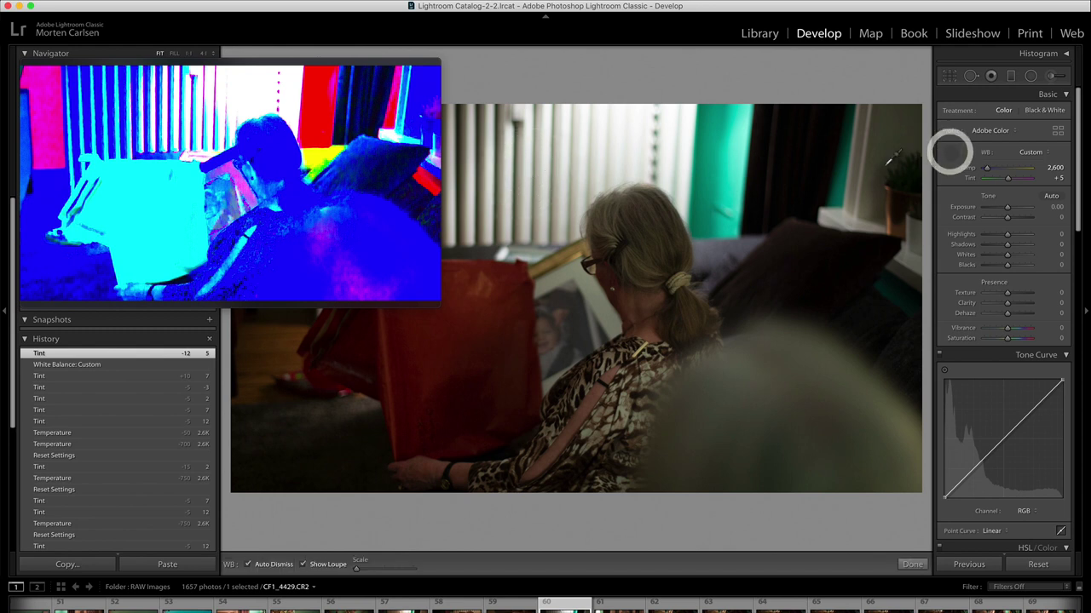
click(599, 291)
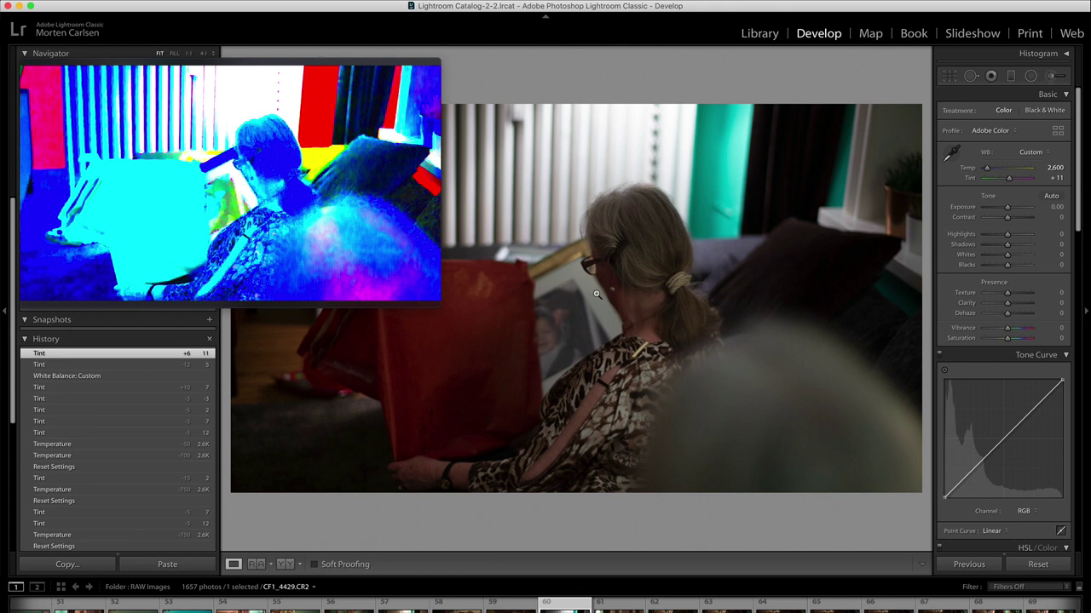
click(950, 152)
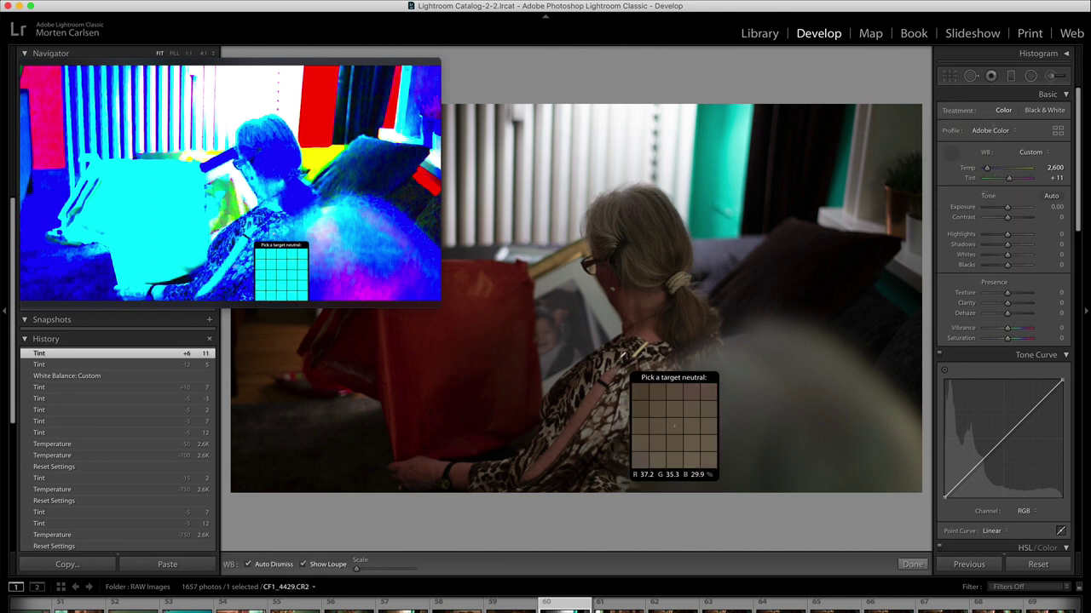
click(607, 354)
click(606, 354)
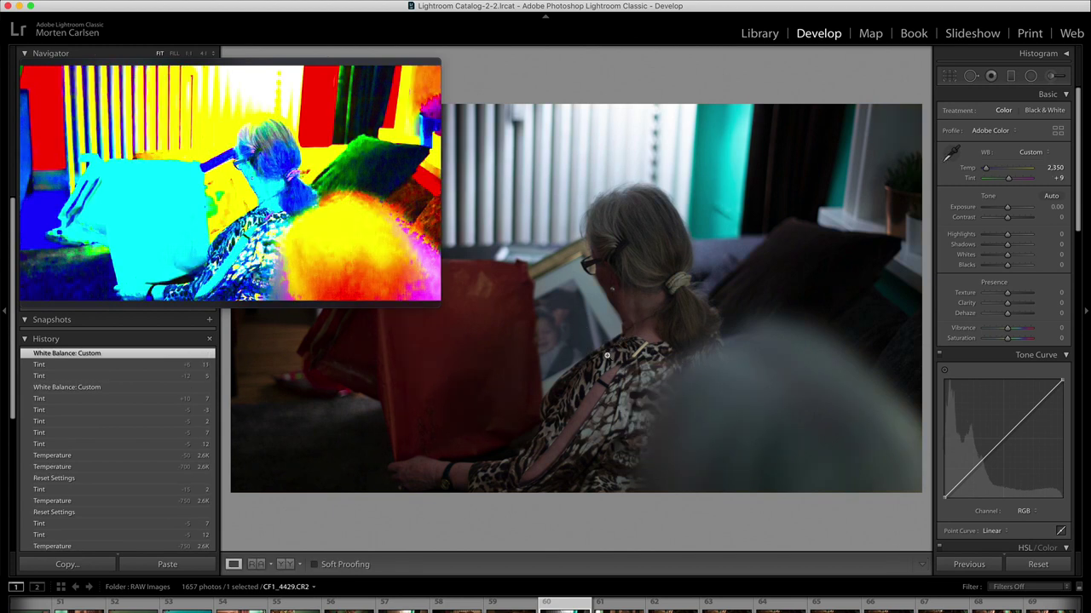
- Try white balance samples from the framed picture's white mat and from the woman's hair band
click(950, 152)
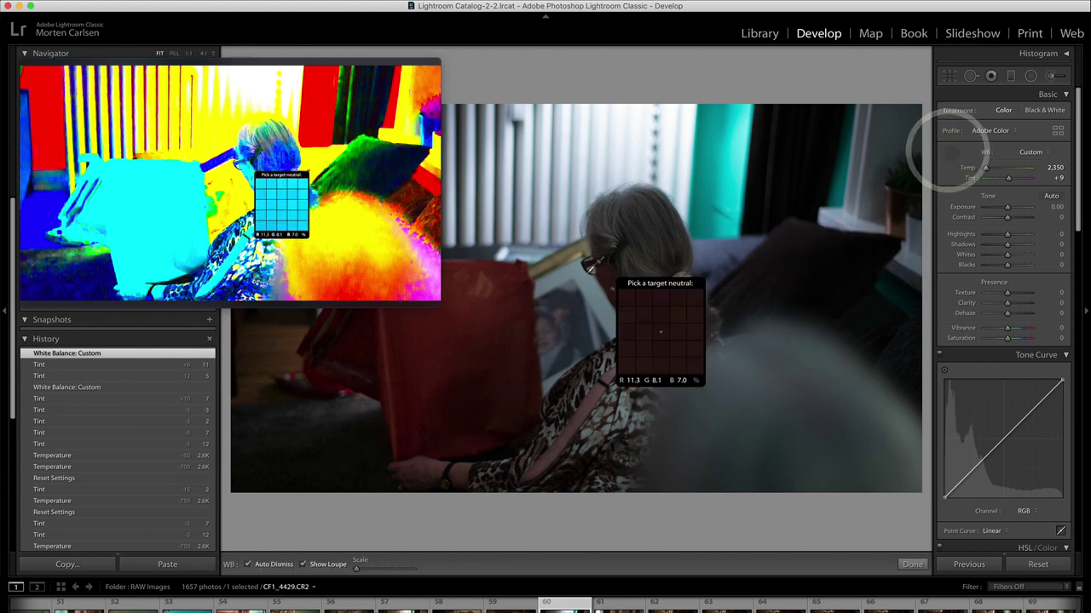
click(553, 276)
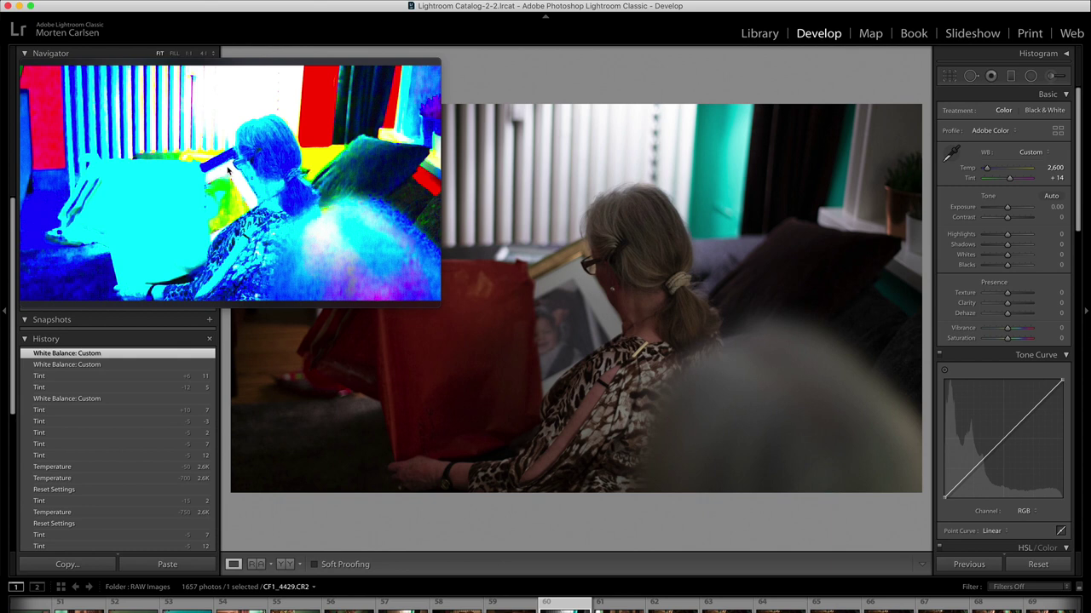
click(951, 152)
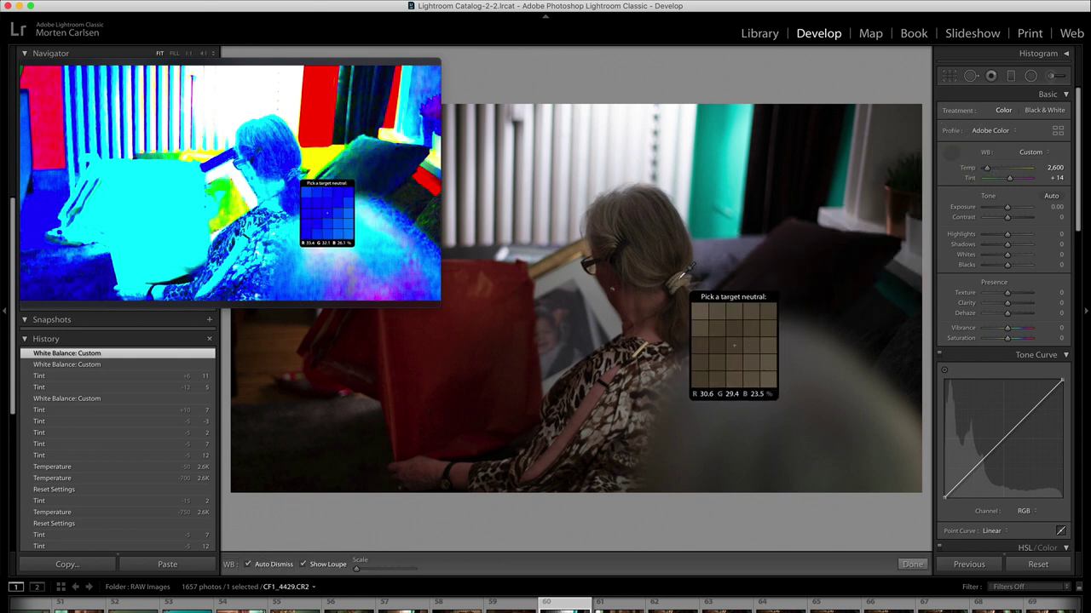
click(677, 281)
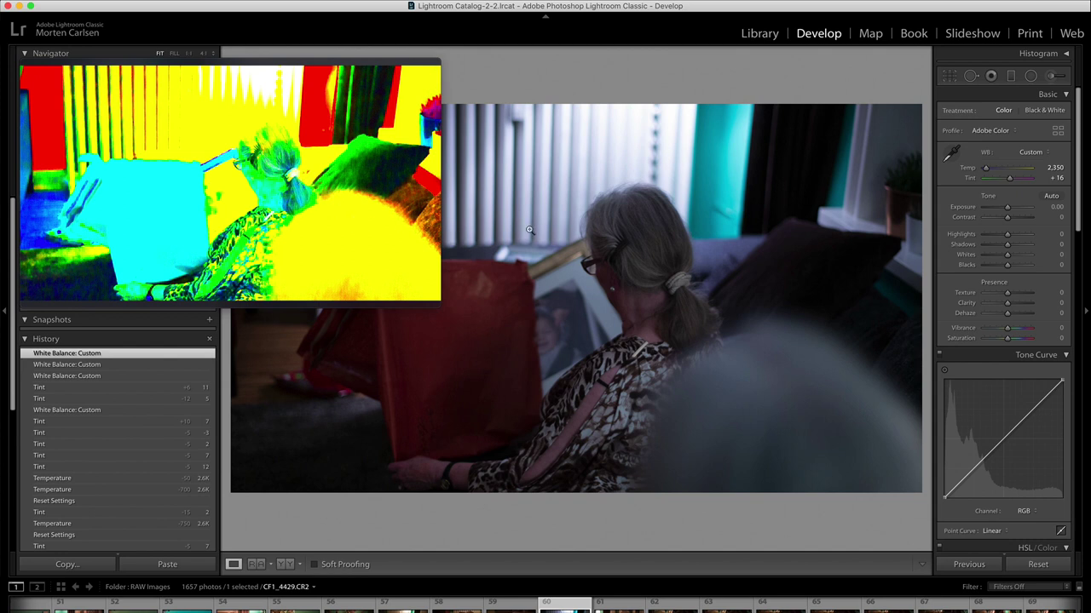
- Sample the white balance from the white plant pot, and resample it from a light patch on the blouse beside the strap
click(950, 158)
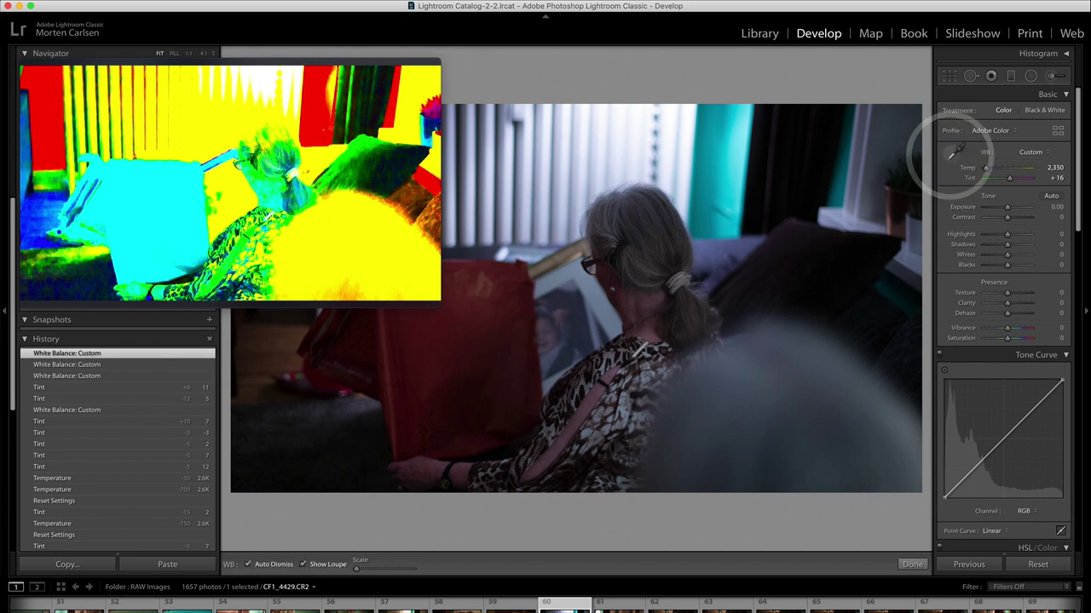
click(920, 223)
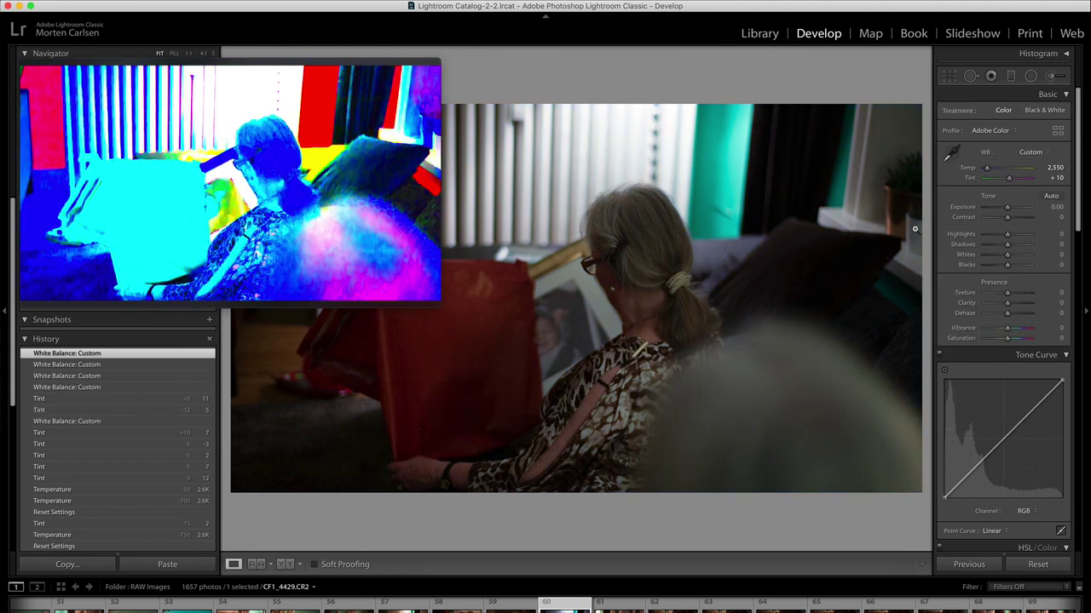
click(951, 155)
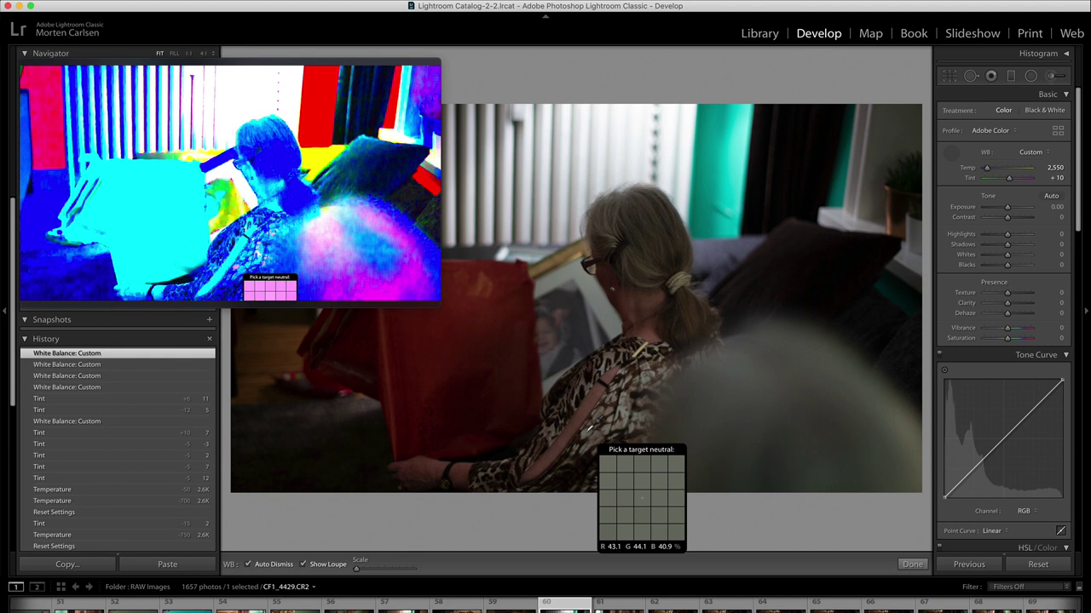
click(586, 432)
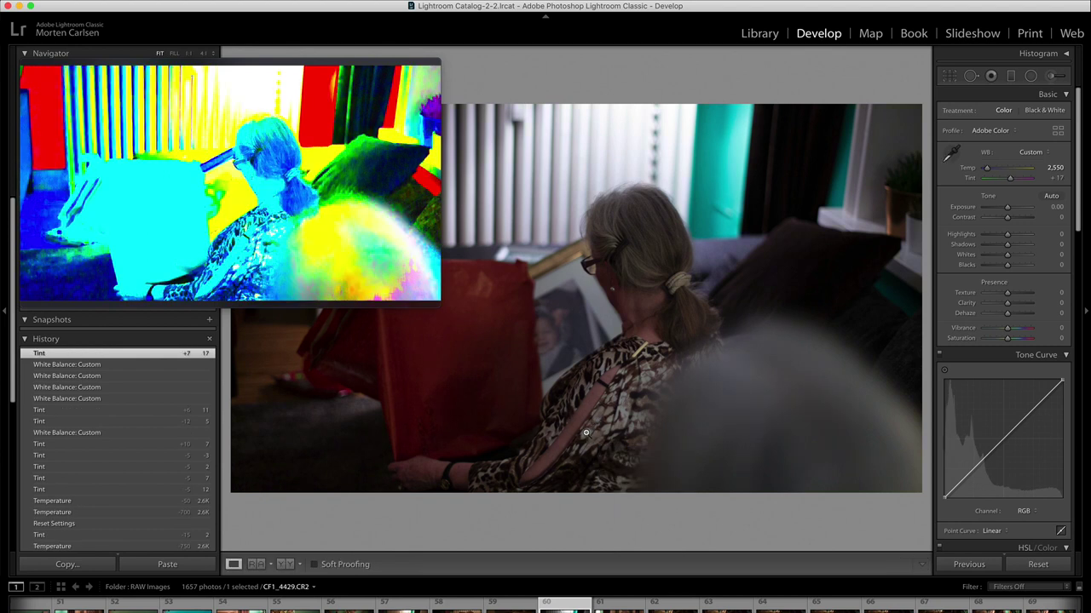